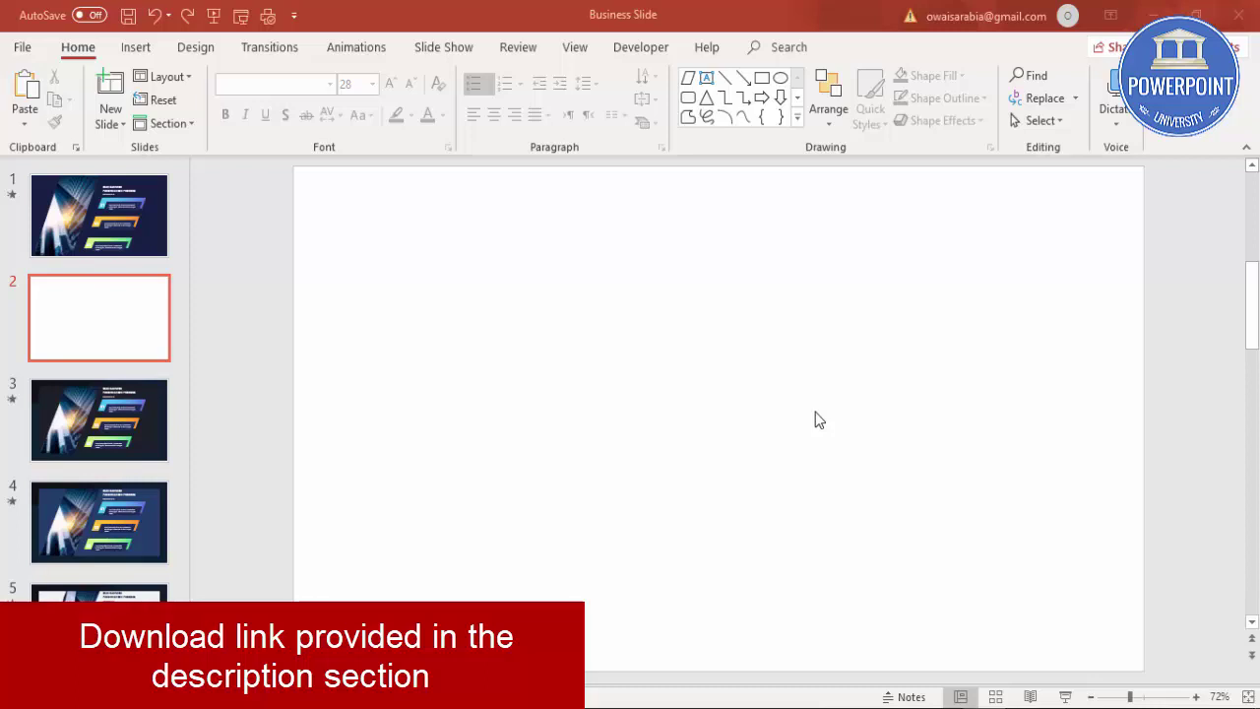
Fill slide 2's background with the dark navy recent colour via Format Background.
right_click(813, 332)
click(883, 491)
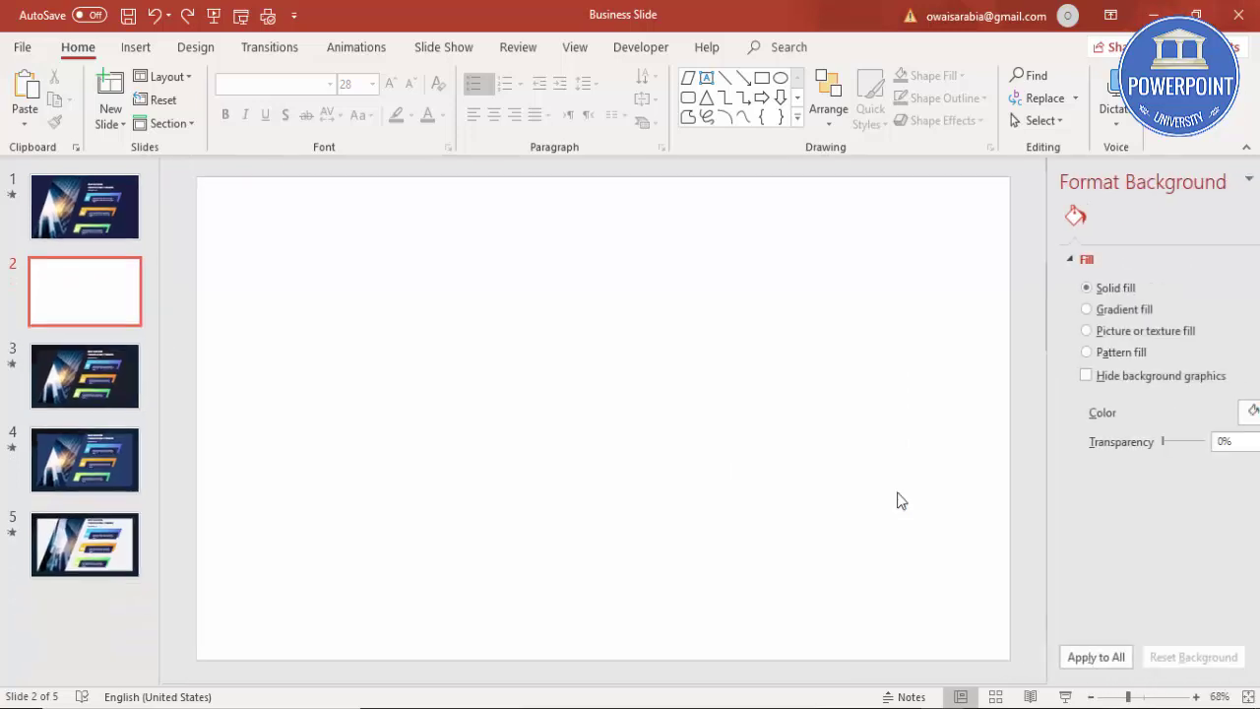
click(1211, 417)
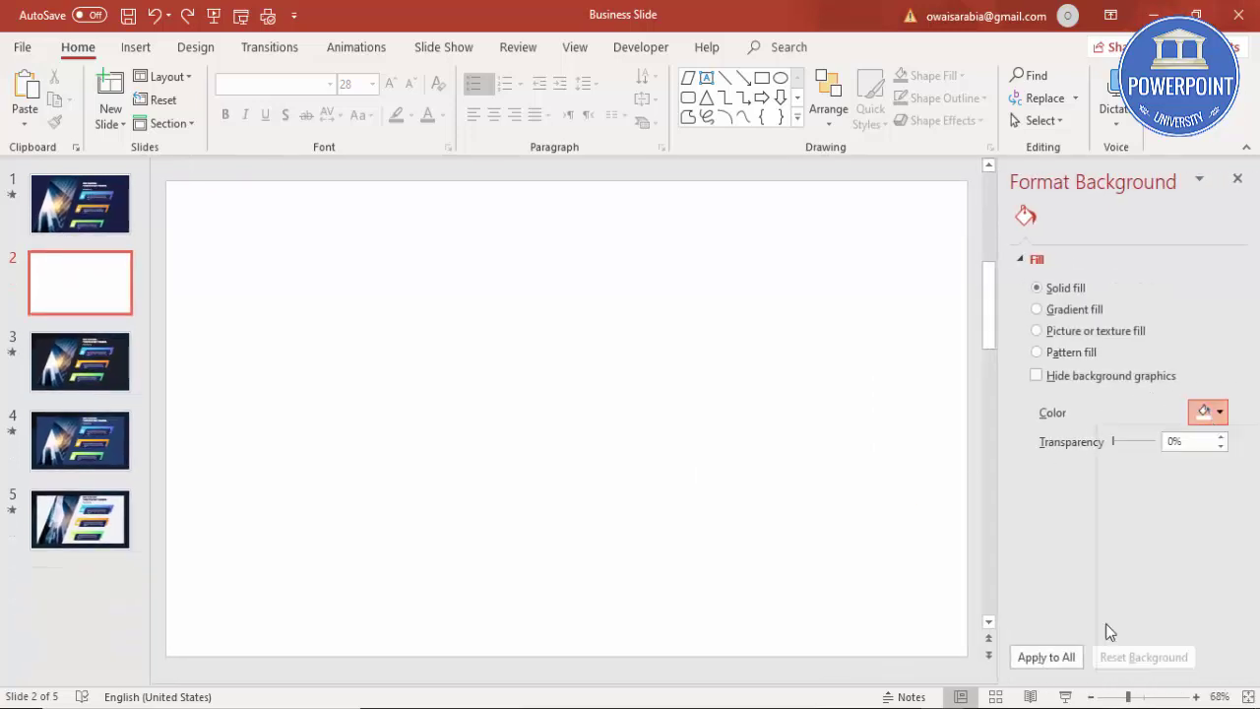
click(1121, 624)
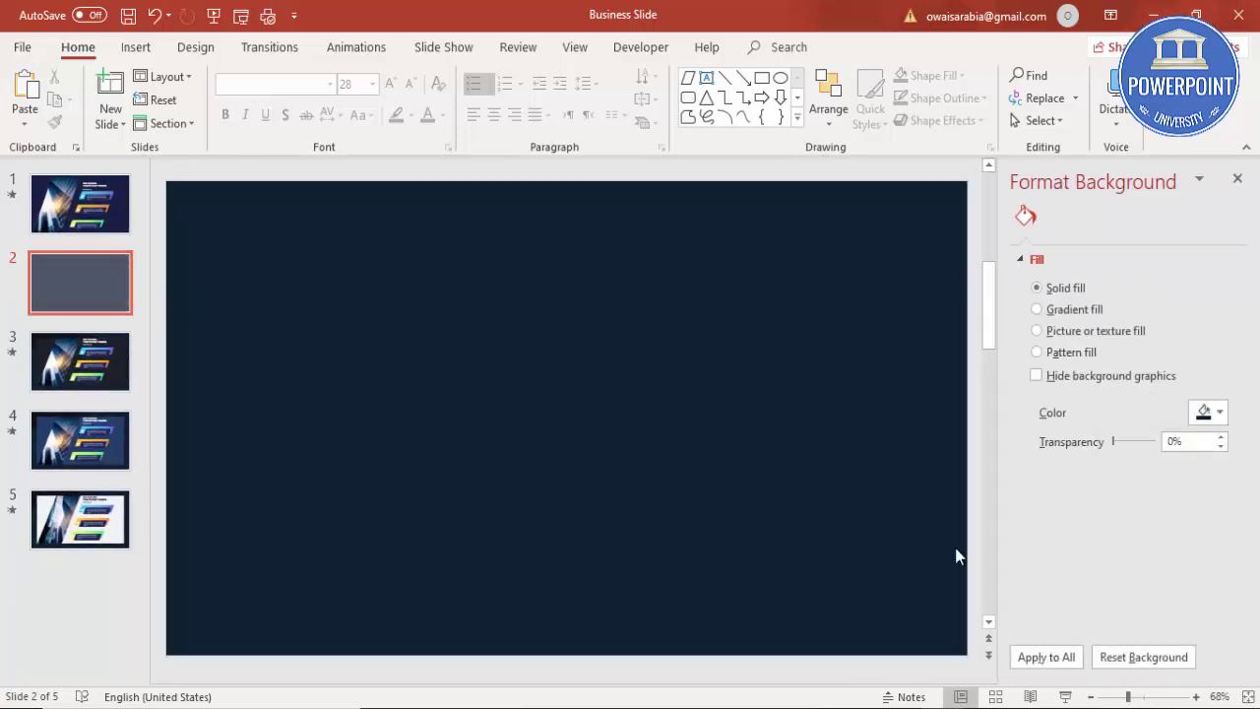
click(136, 47)
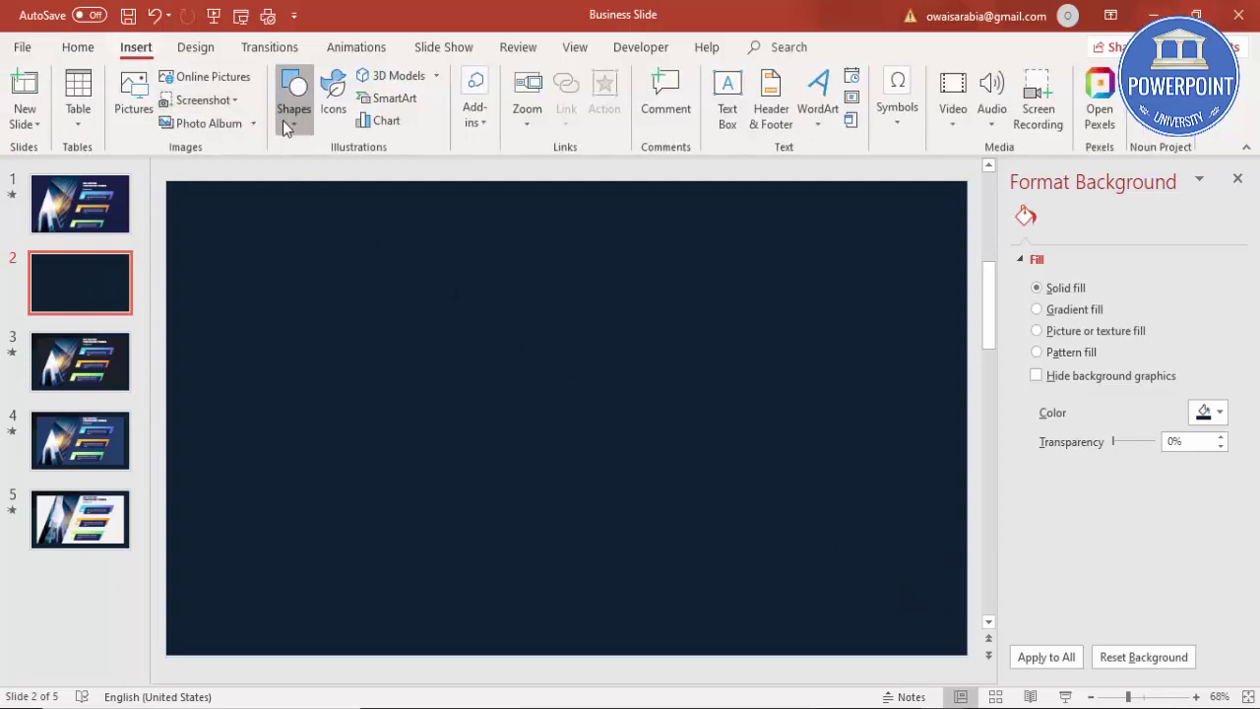
click(293, 104)
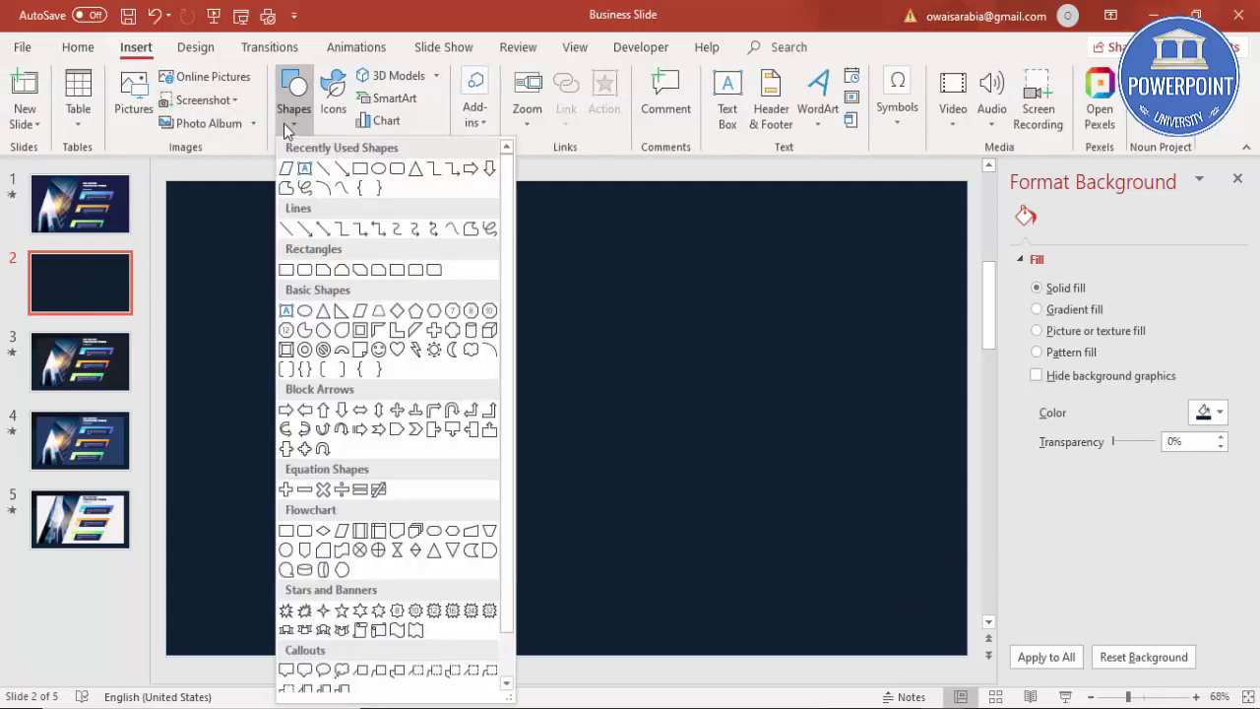
Draw a tall parallelogram down the slide's left side, shift it left and increase its slant.
click(376, 311)
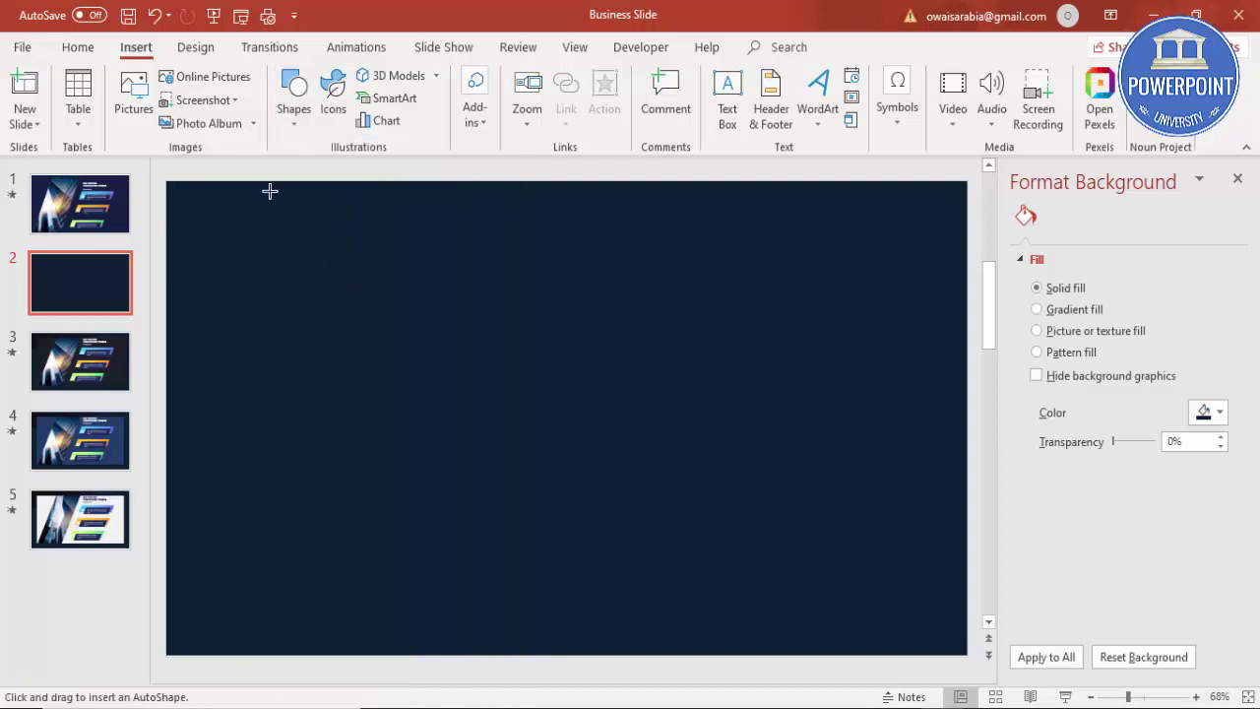
drag(248, 184, 578, 654)
drag(453, 545, 403, 534)
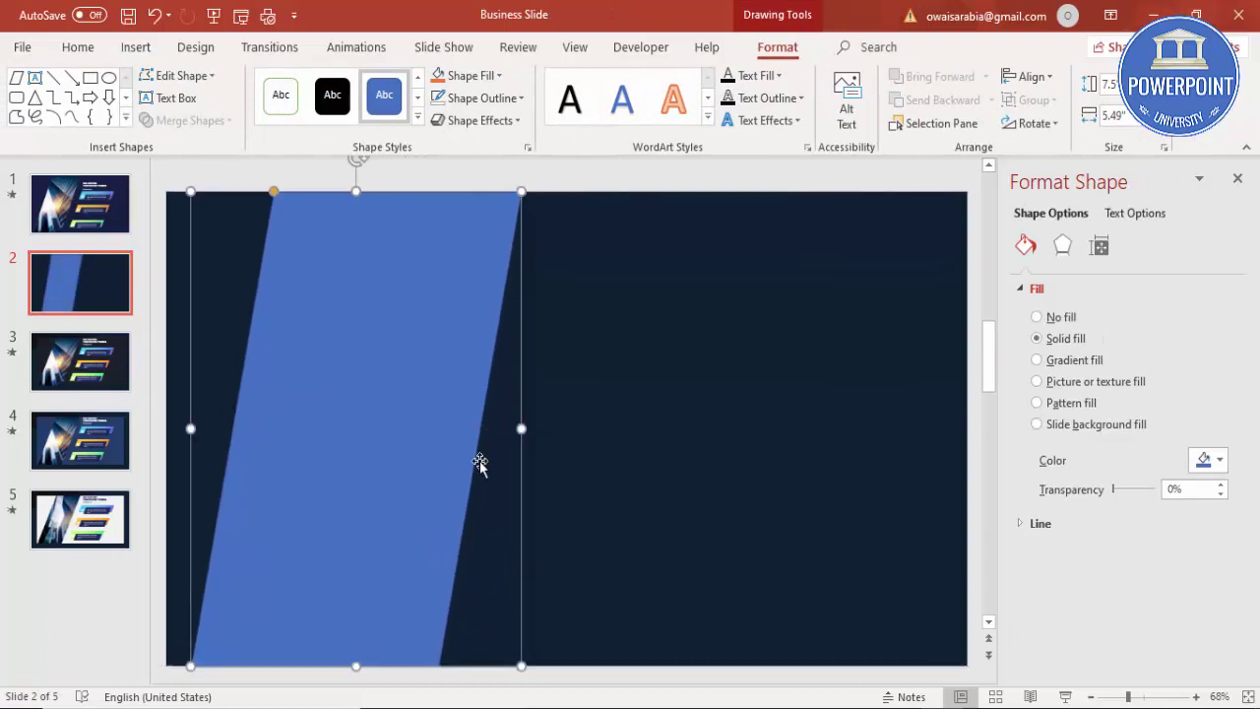
click(484, 97)
click(498, 309)
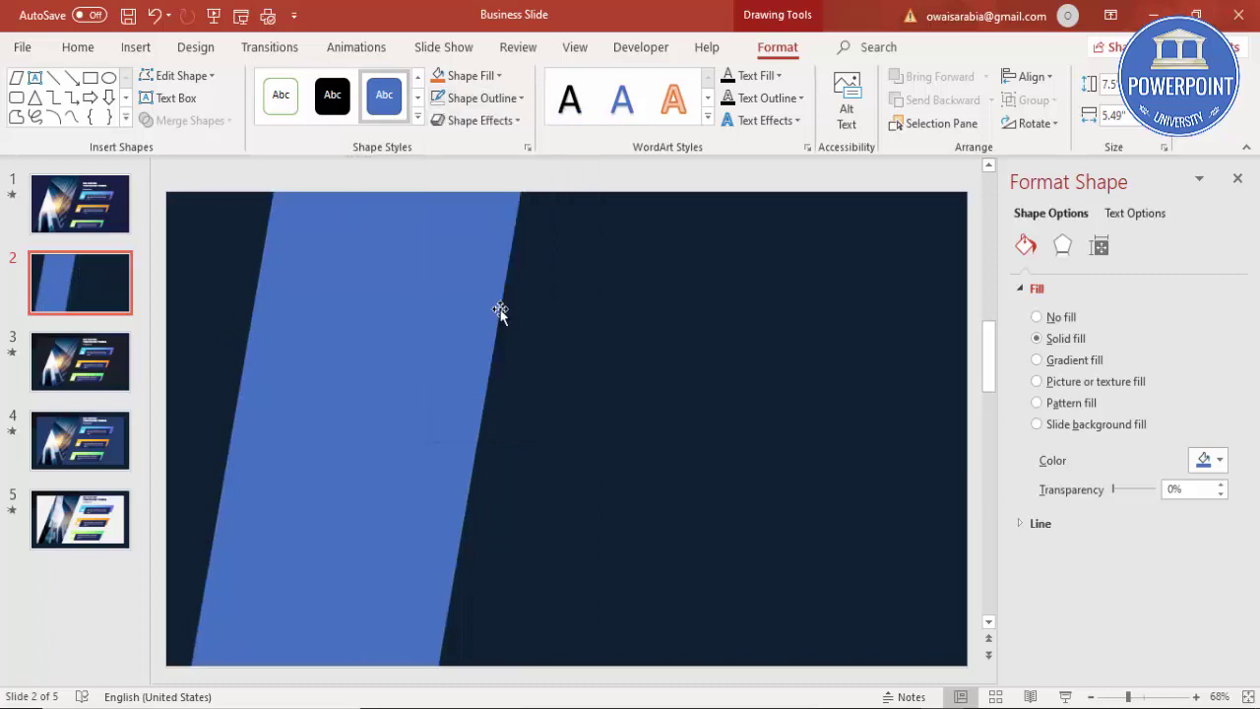
drag(276, 195, 290, 199)
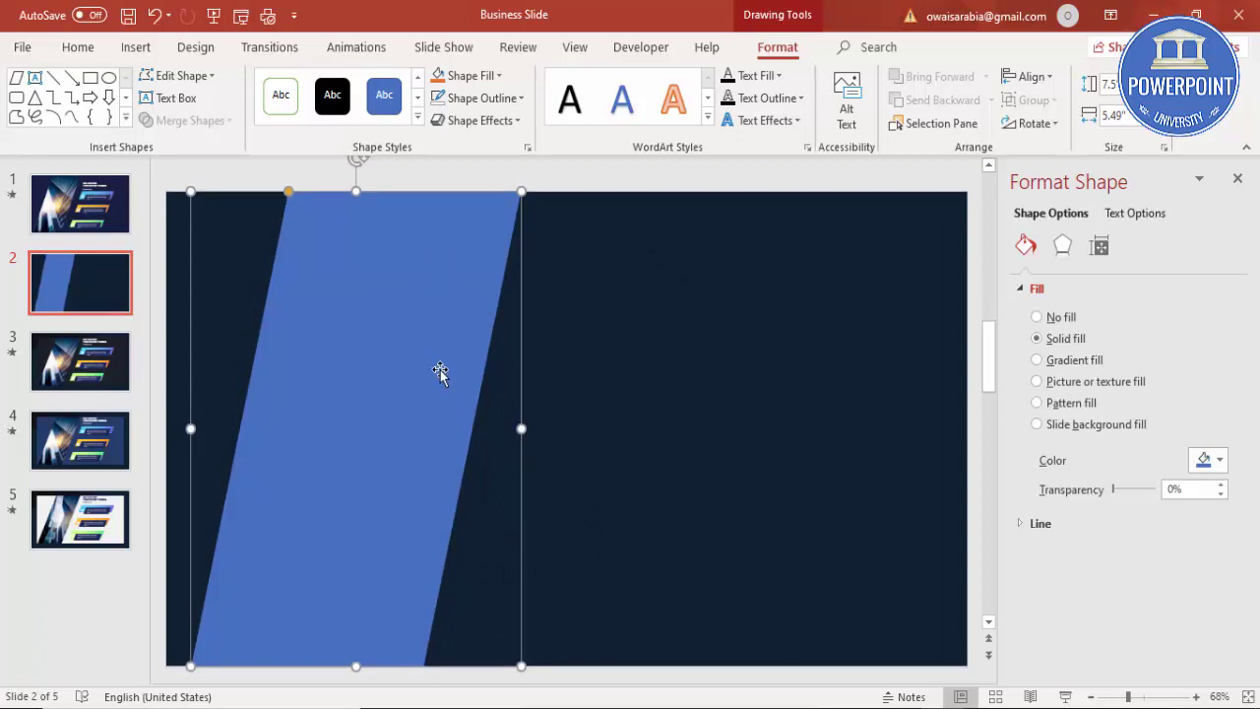
click(1037, 383)
Fill the parallelogram with the skyscrapers-from-low-angle-view photo.
click(1060, 481)
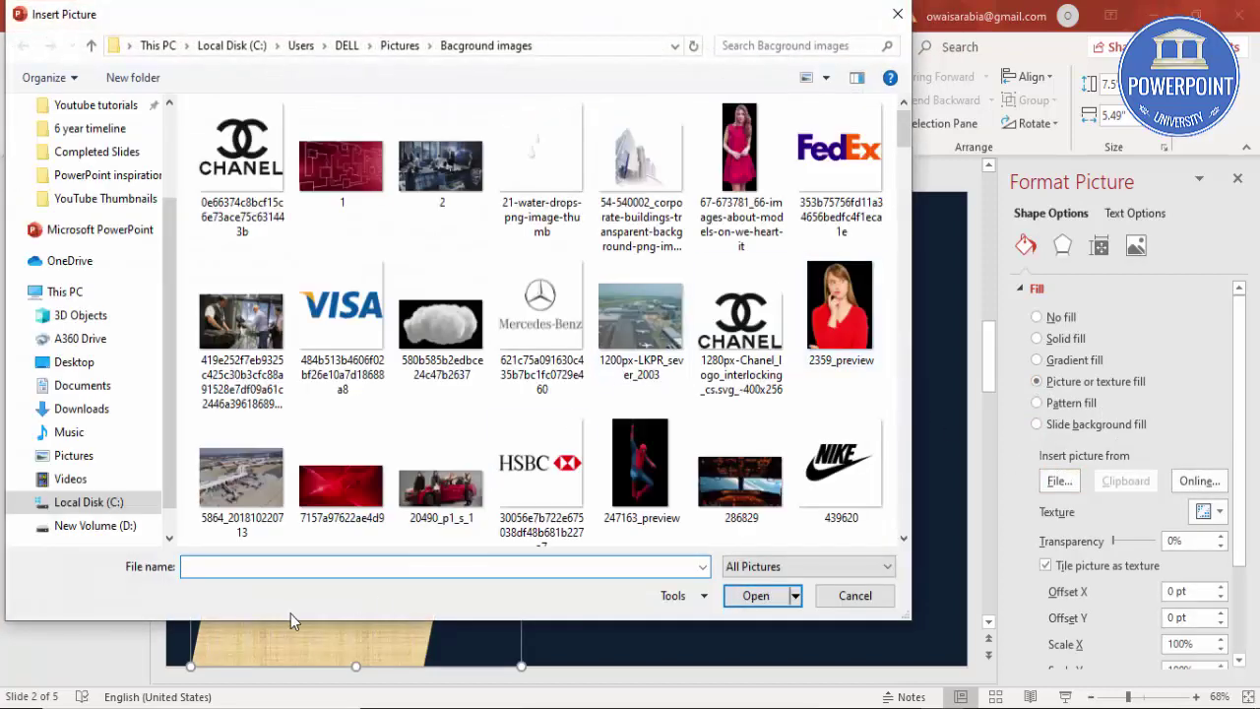
text(sky)
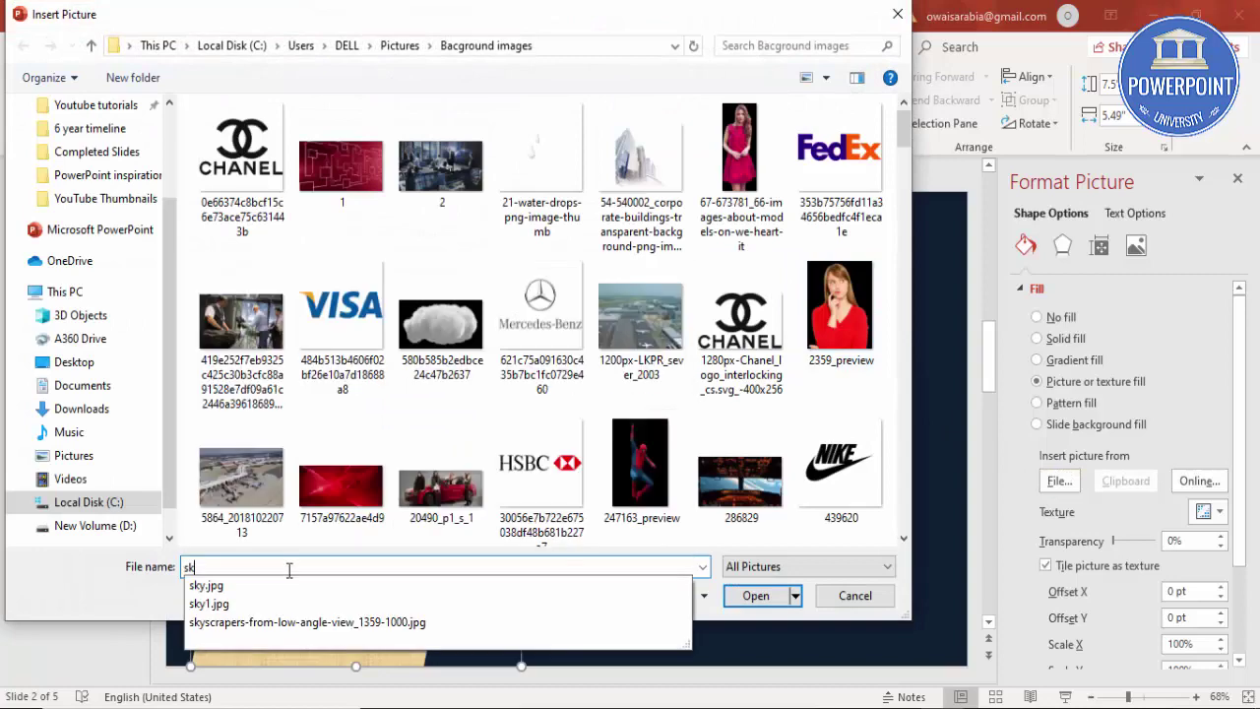
click(325, 622)
click(766, 599)
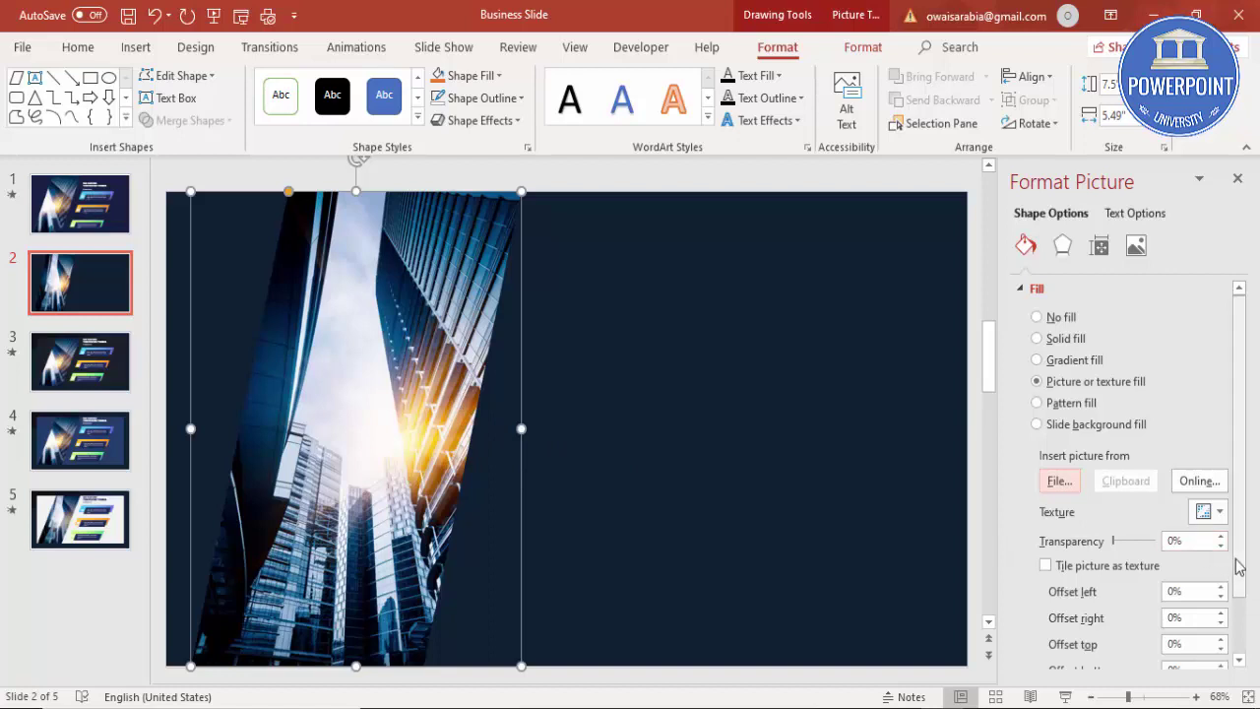
Turn off Rotate with shape, offset the photo left and down, and widen it toward centre.
scroll(1230, 630, down, 2)
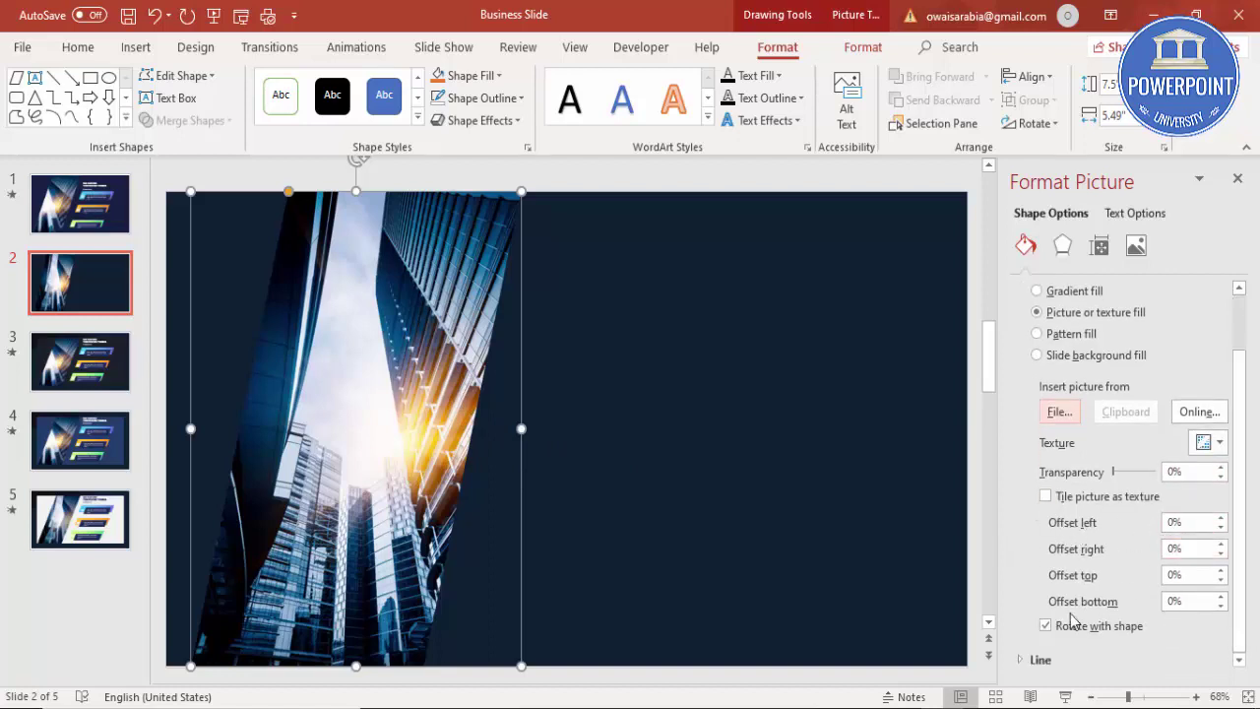
click(1046, 631)
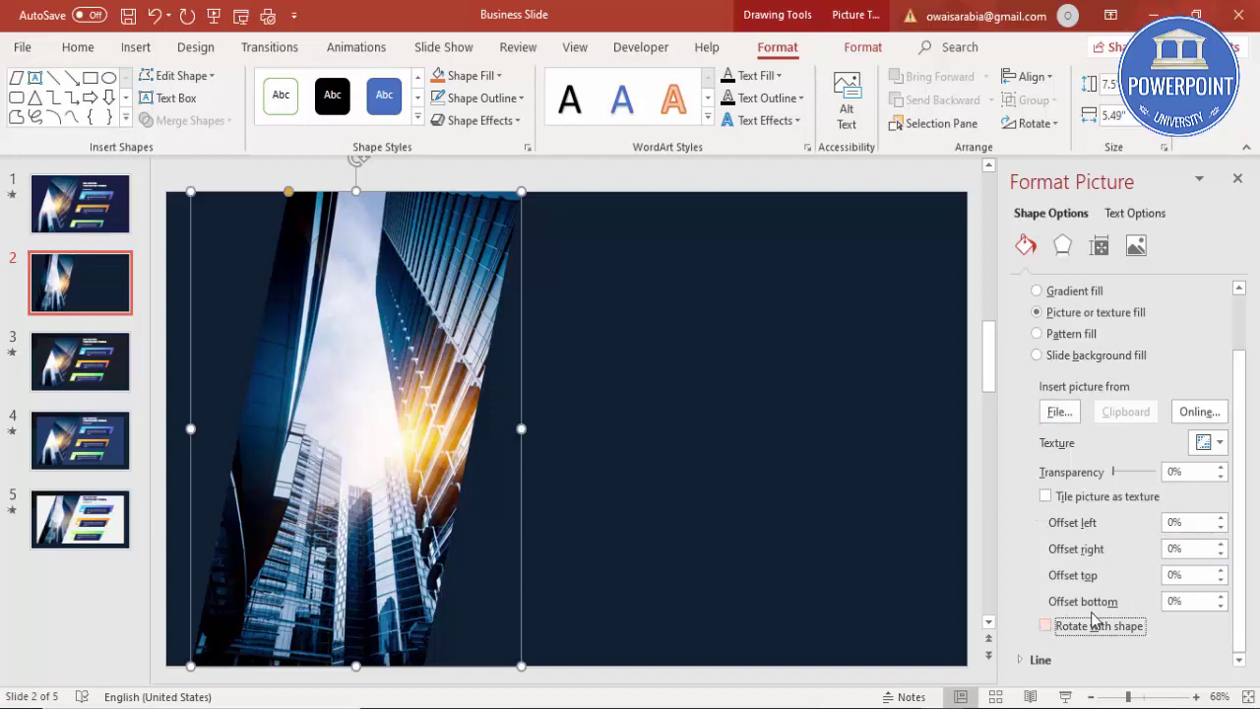
drag(1220, 529, 1220, 529)
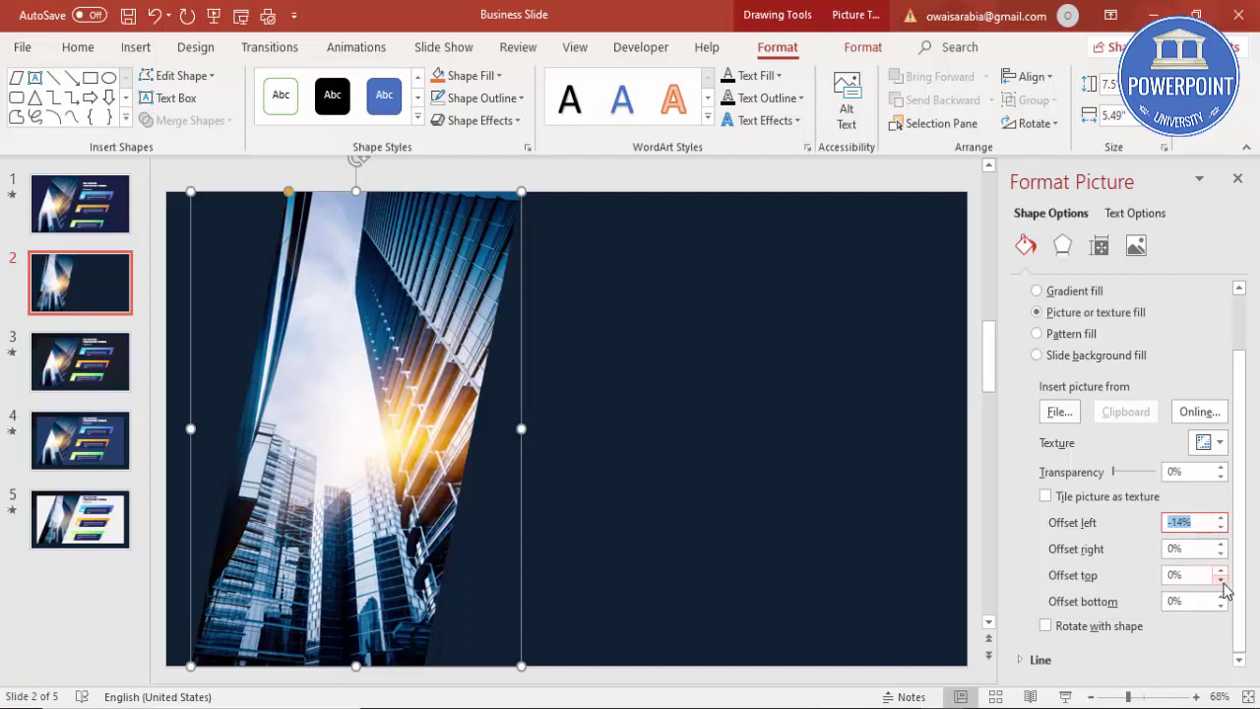
drag(1220, 572, 1222, 584)
click(772, 535)
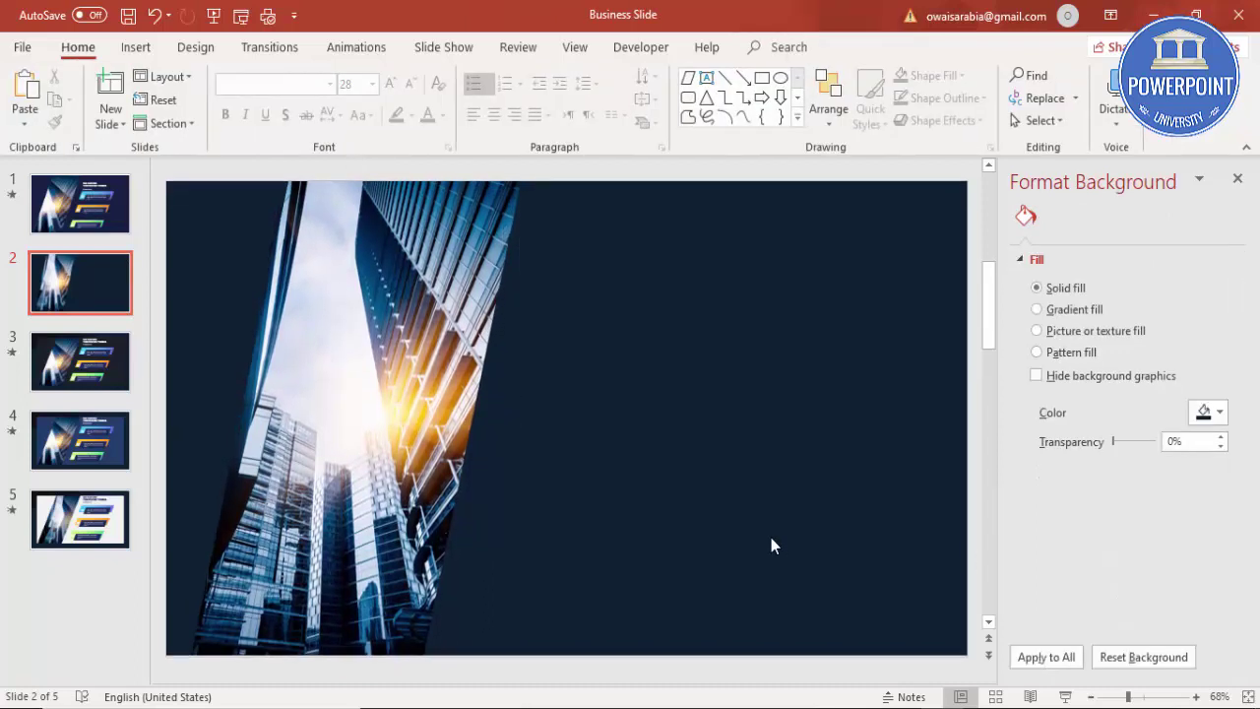
click(461, 372)
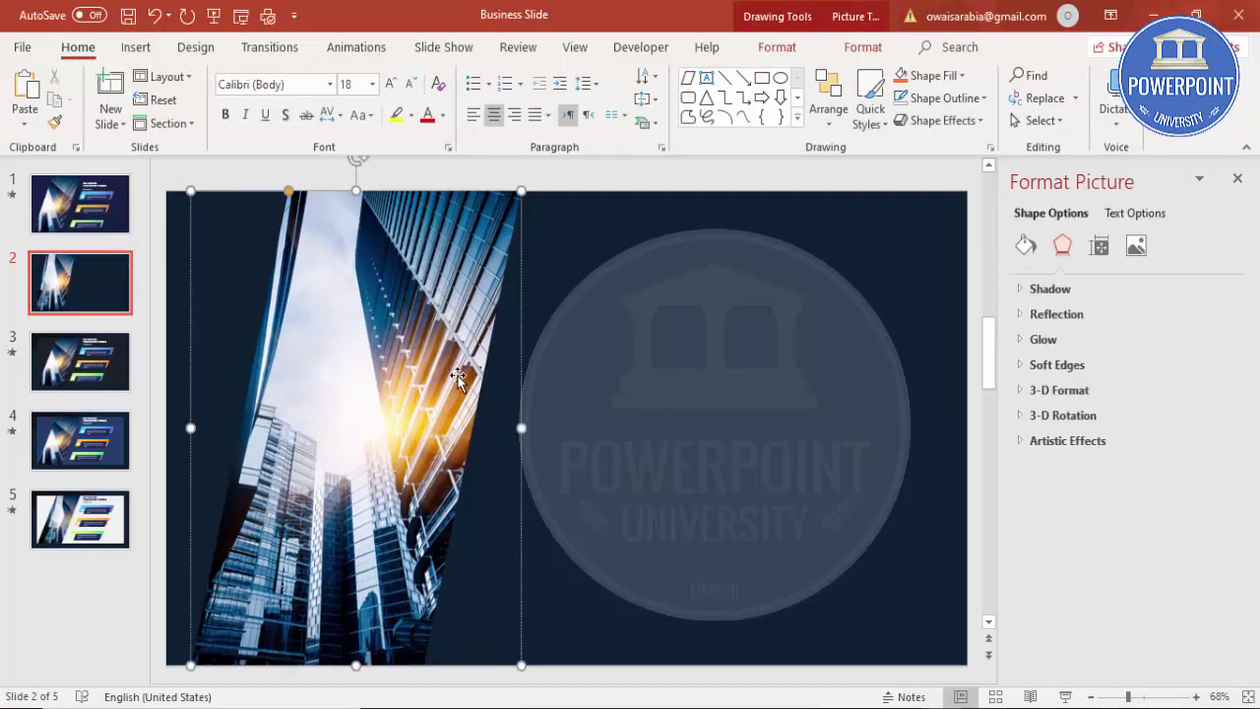
drag(521, 428, 566, 428)
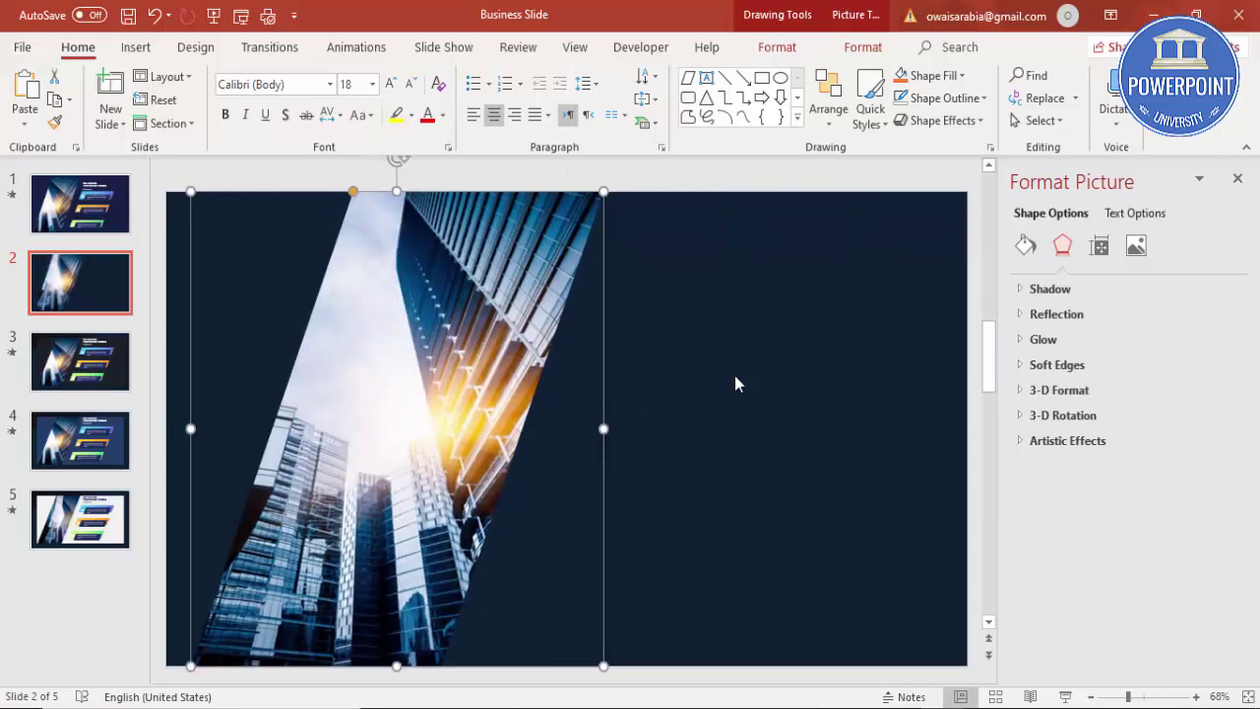
click(737, 380)
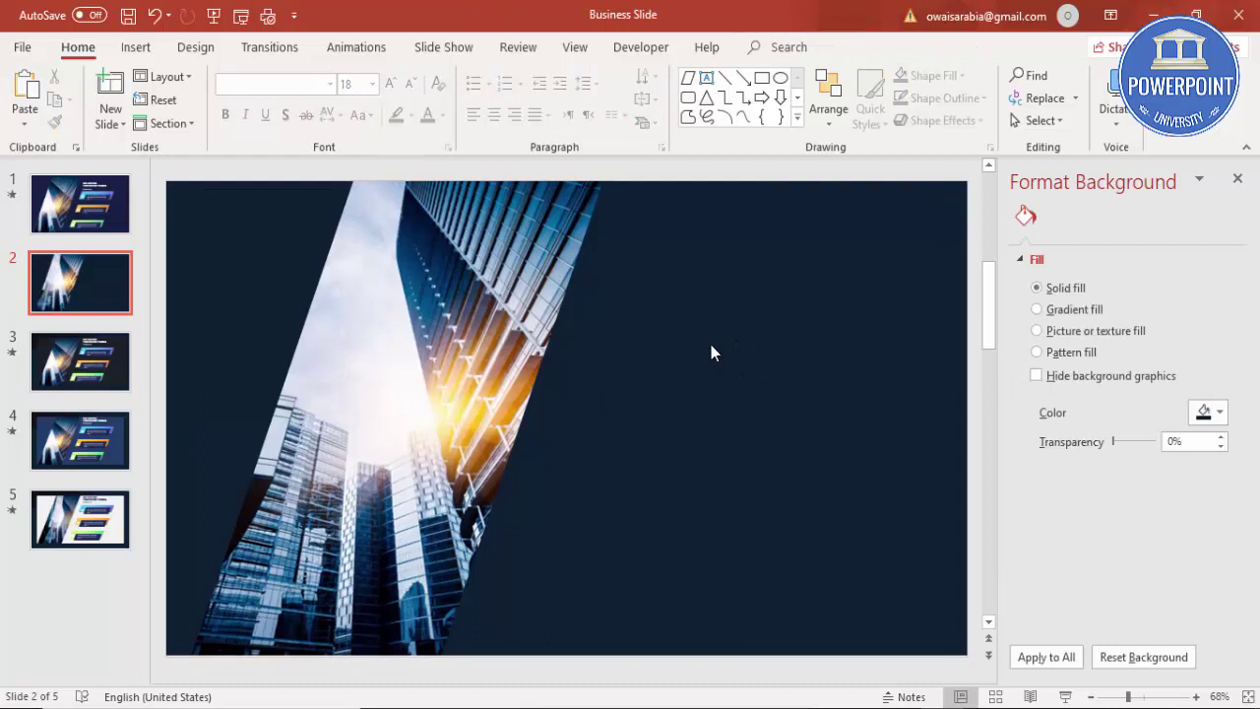
click(136, 47)
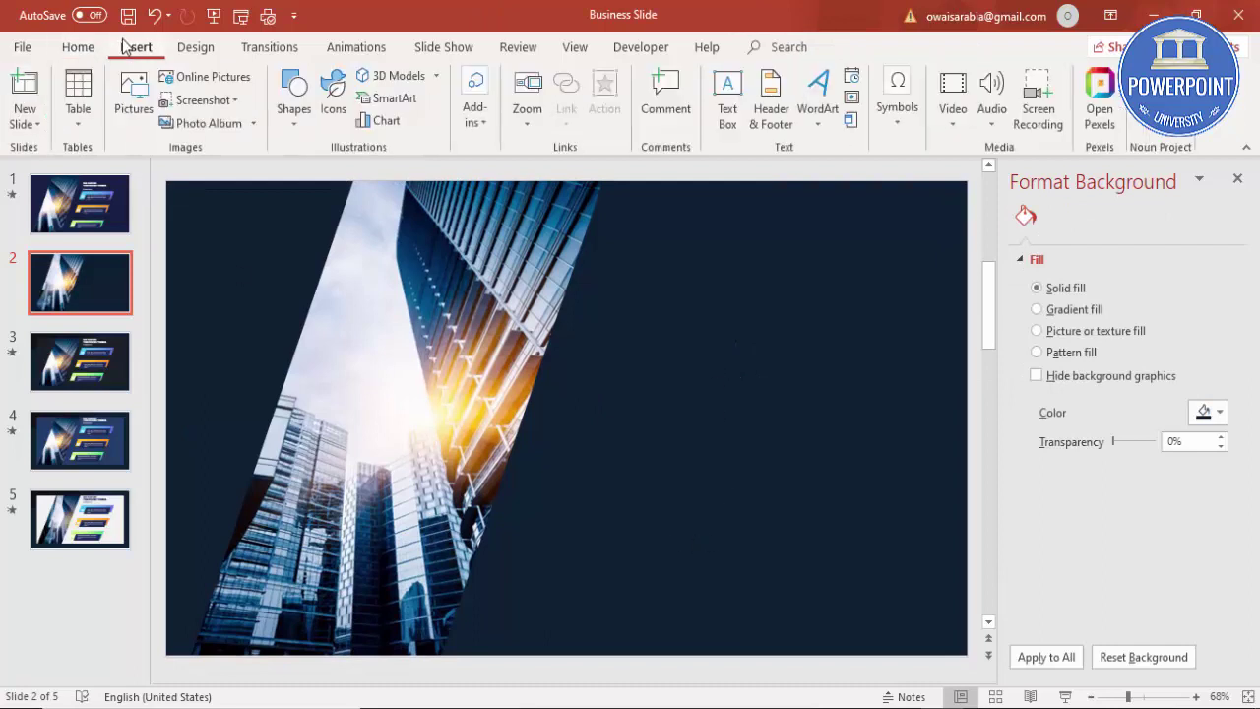
Draw a small slanted parallelogram banner to the right of the photo.
click(286, 122)
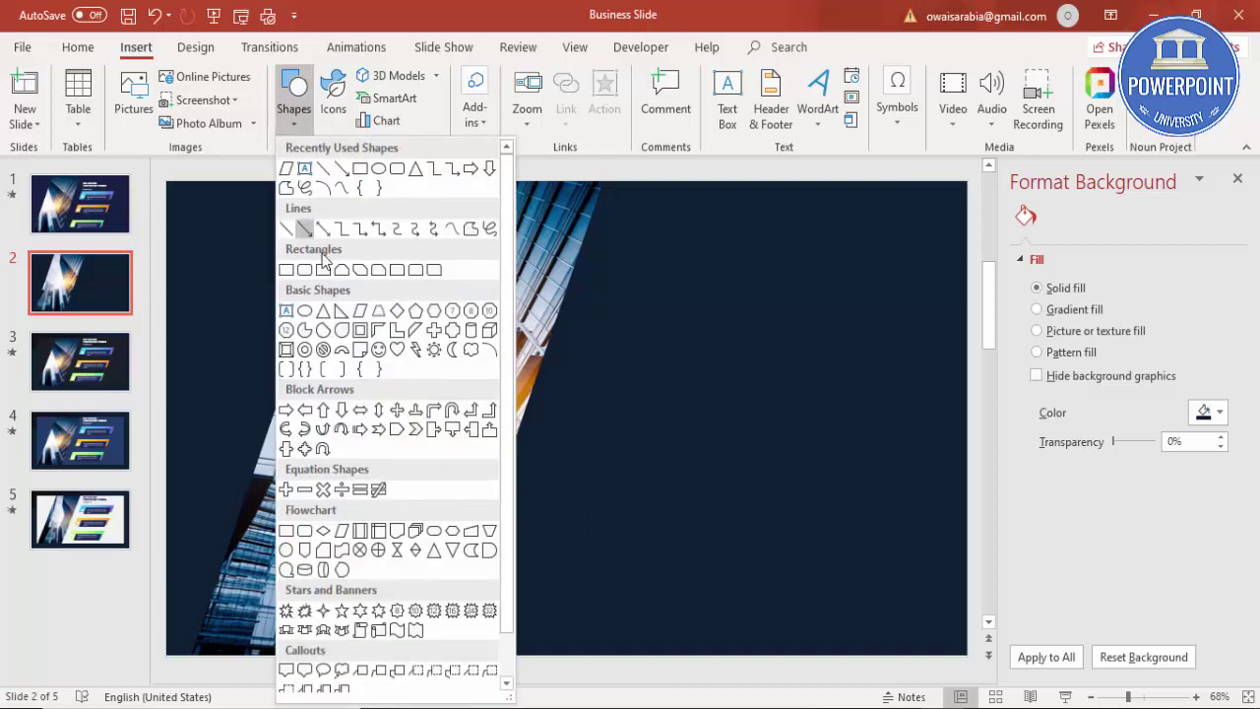
click(361, 313)
mouse_move(626, 298)
mouse_down()
mouse_move(788, 359)
mouse_move(900, 356)
mouse_up()
mouse_move(815, 330)
mouse_down()
mouse_move(742, 352)
mouse_move(760, 357)
mouse_up()
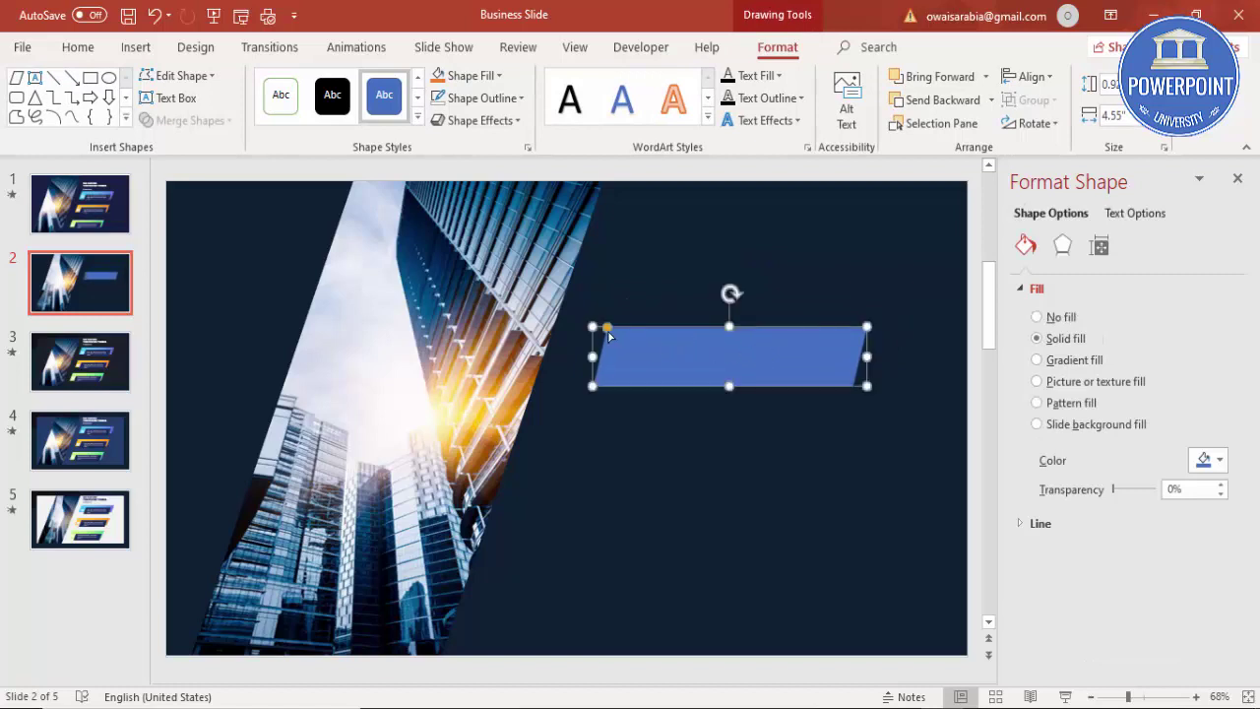
drag(607, 335, 660, 348)
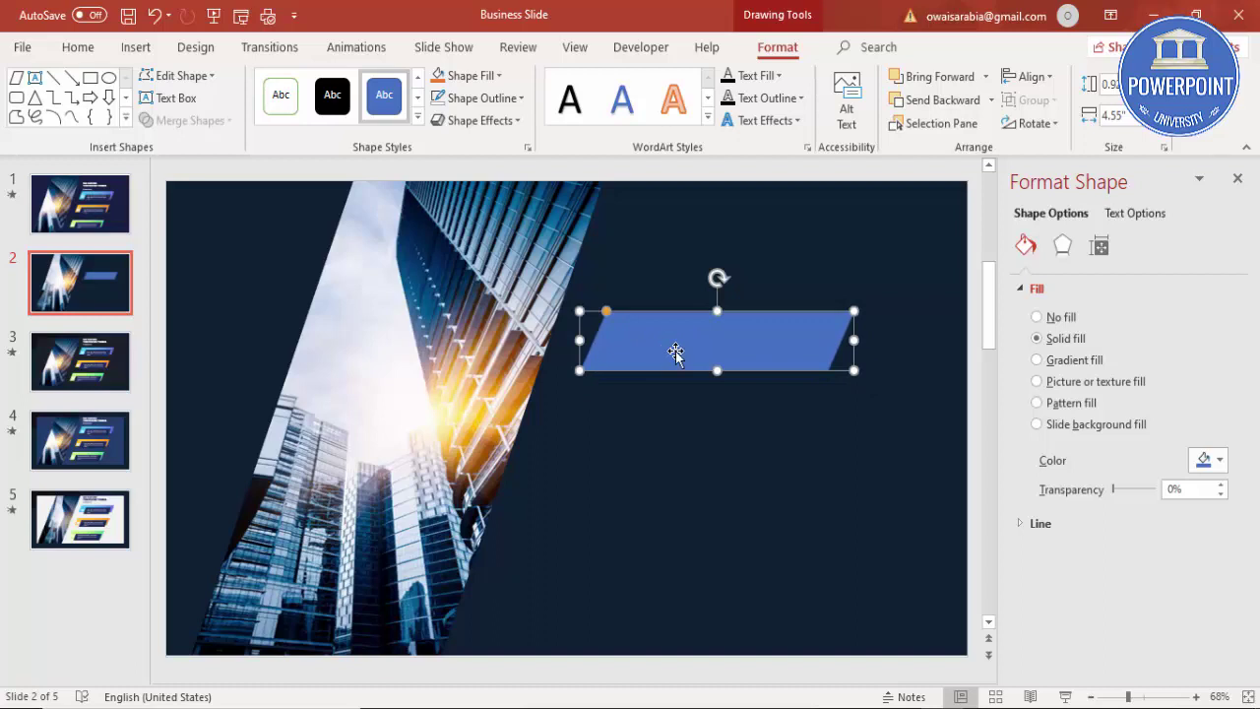
Give the banner a gradient fill and make its first stop purple.
click(1036, 360)
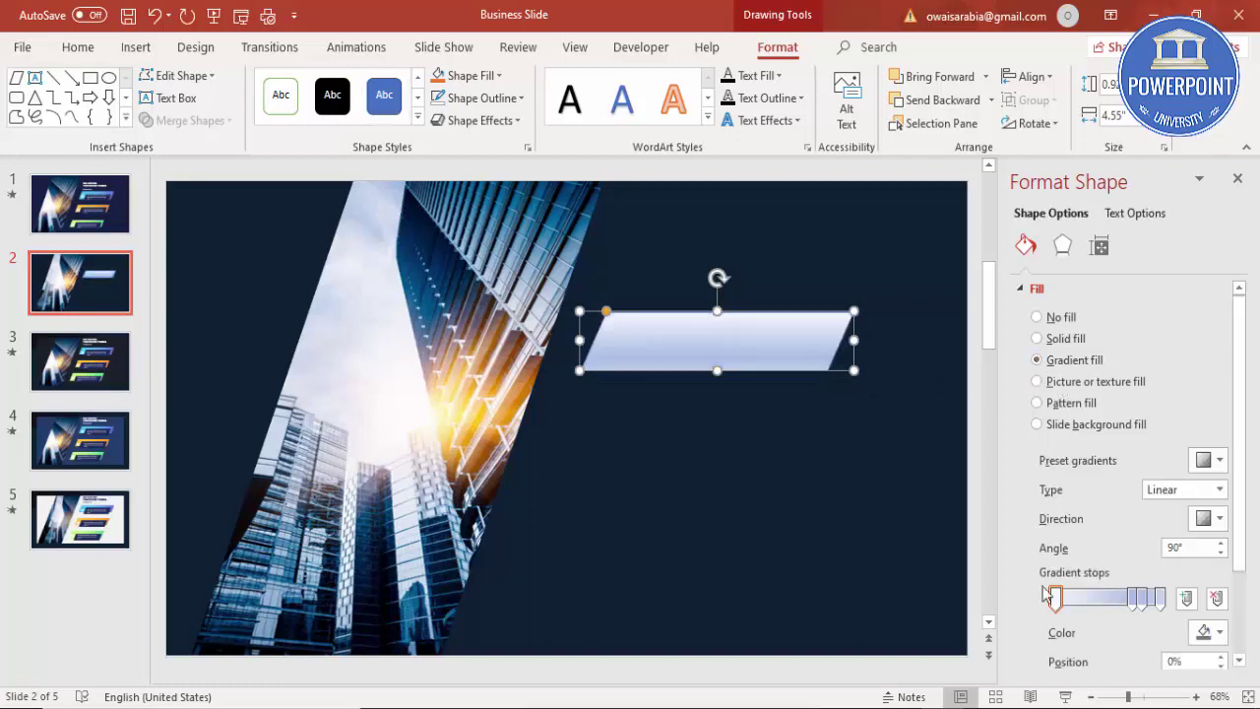
drag(1132, 603, 1112, 600)
click(1058, 598)
click(1209, 631)
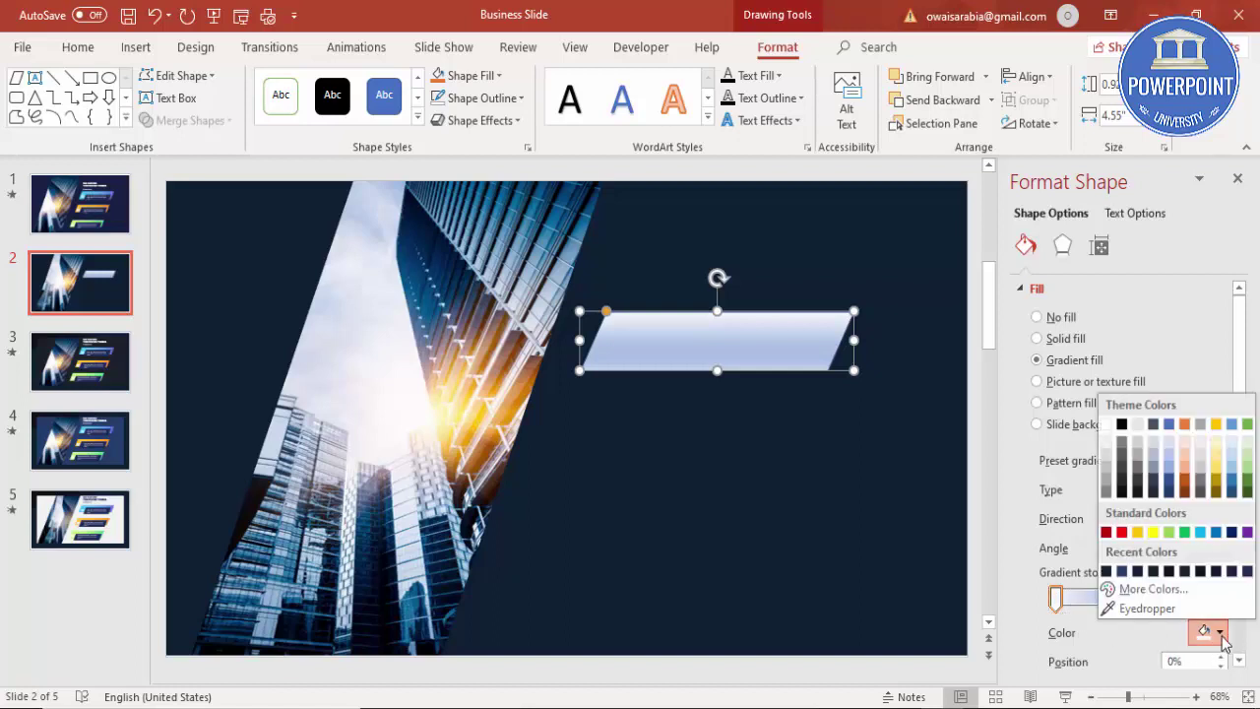
click(1154, 589)
click(516, 192)
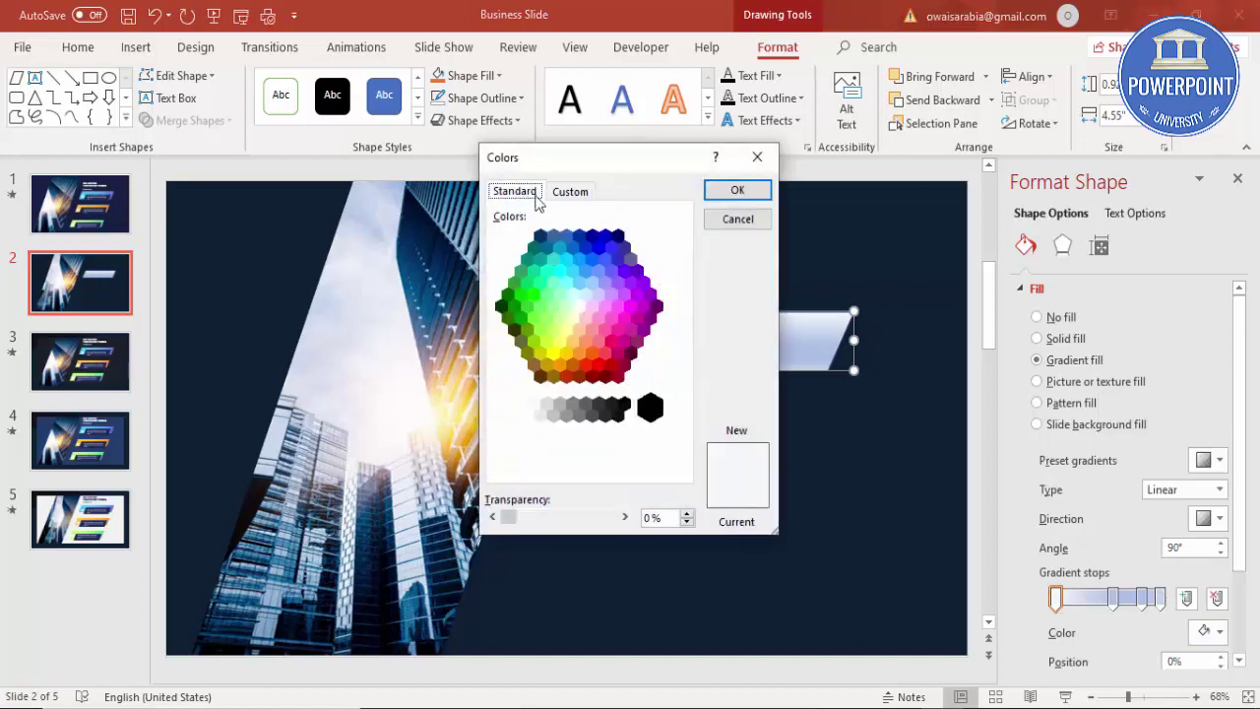
click(649, 295)
click(765, 195)
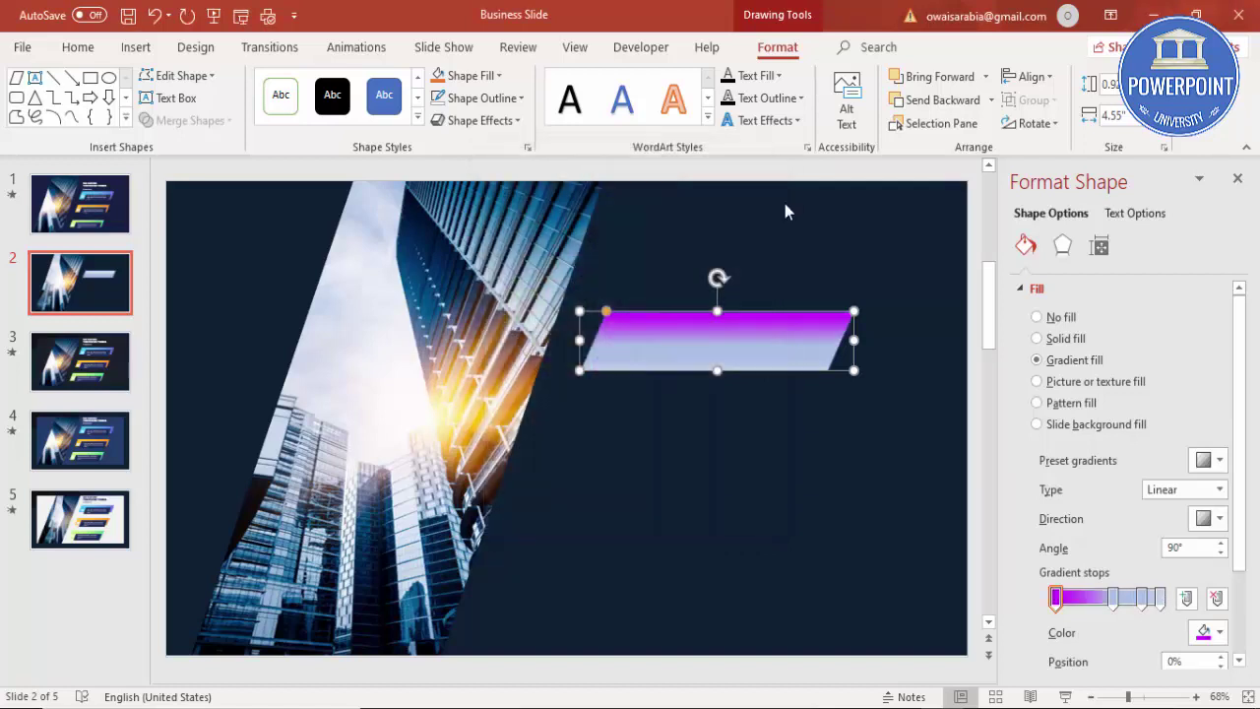
Colour the 55% gradient stop light cyan and remove two extra stops.
click(1112, 598)
click(1201, 633)
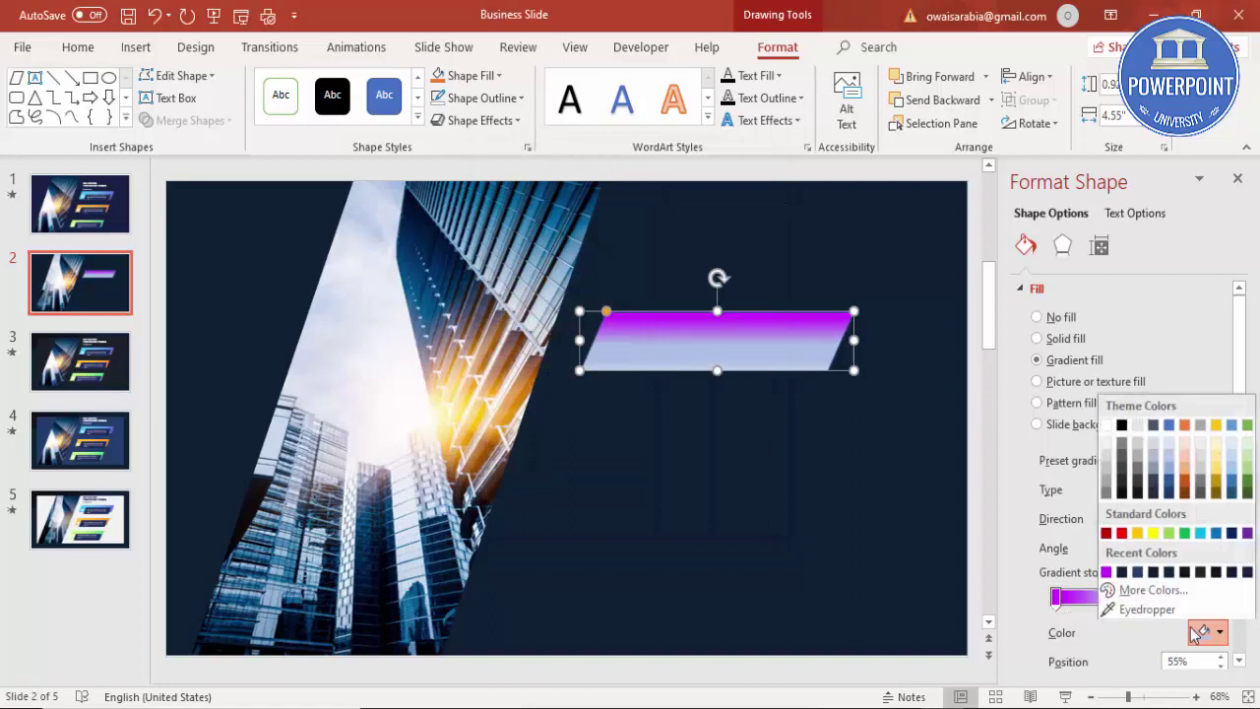
click(1153, 594)
click(518, 196)
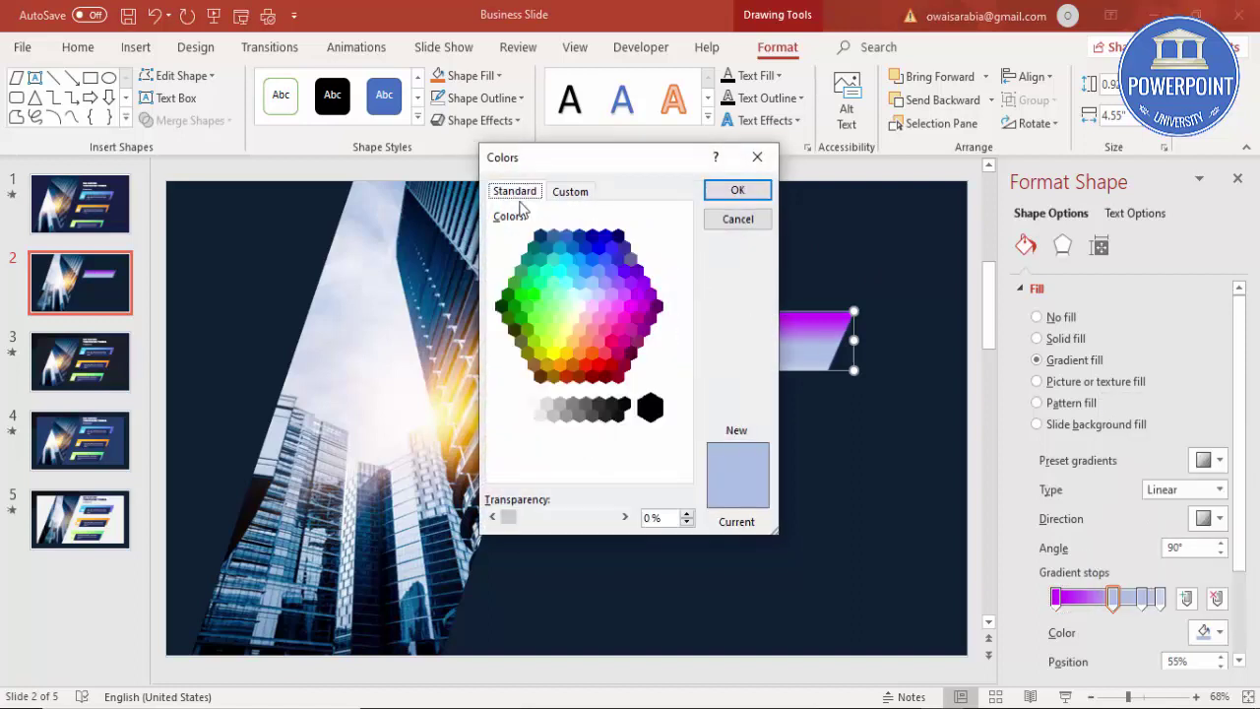
click(572, 271)
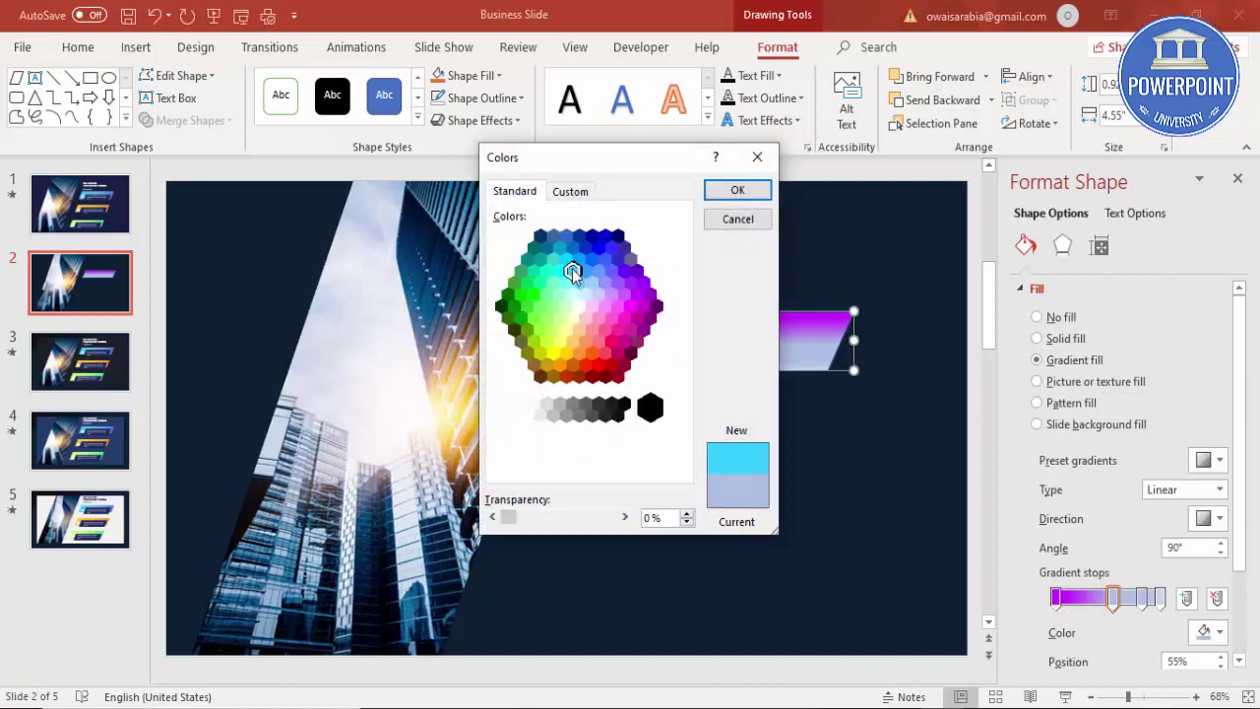
click(736, 191)
drag(1155, 598, 1144, 630)
click(1218, 597)
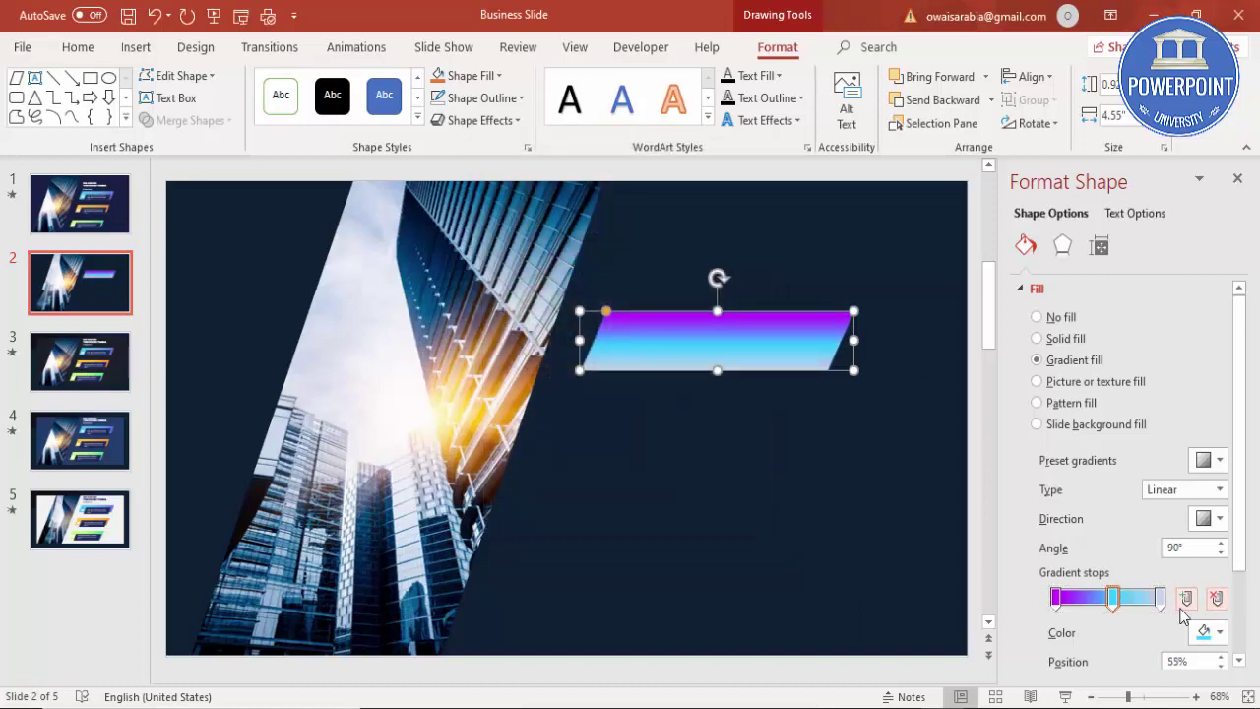
Set the rightmost gradient stop to blue.
click(1160, 597)
click(1208, 631)
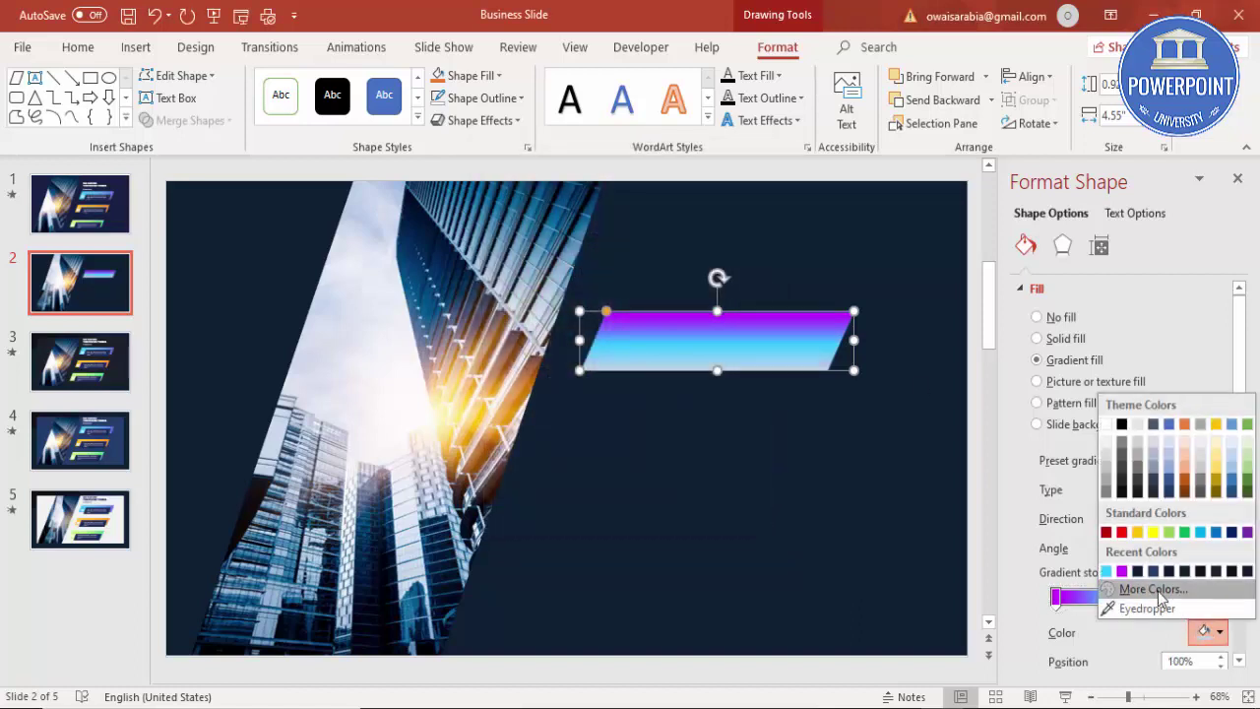
click(1152, 589)
click(516, 191)
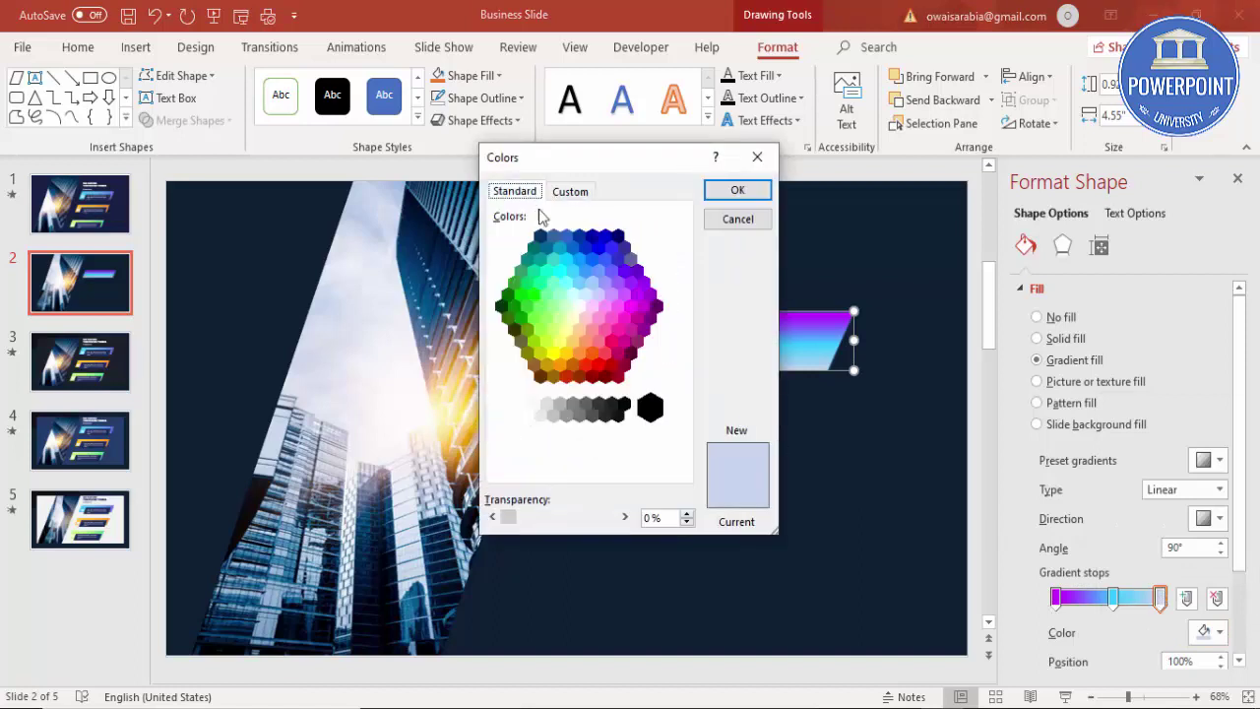
click(577, 258)
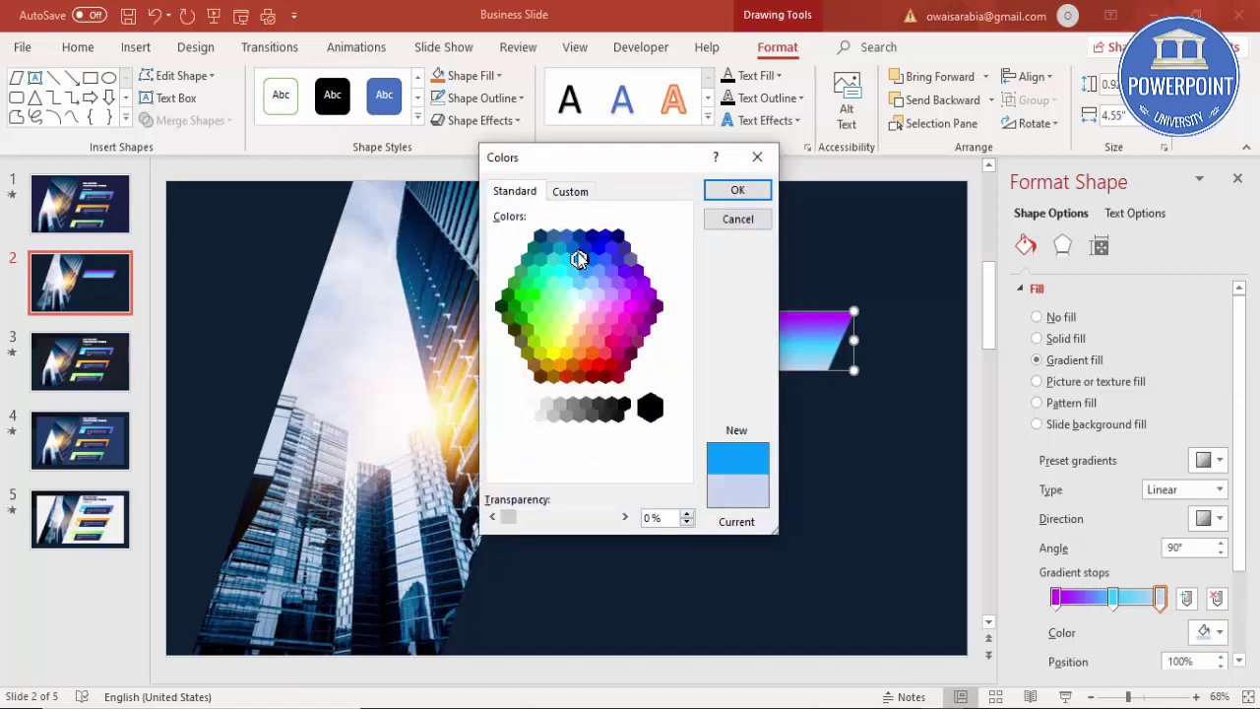
click(573, 247)
click(737, 189)
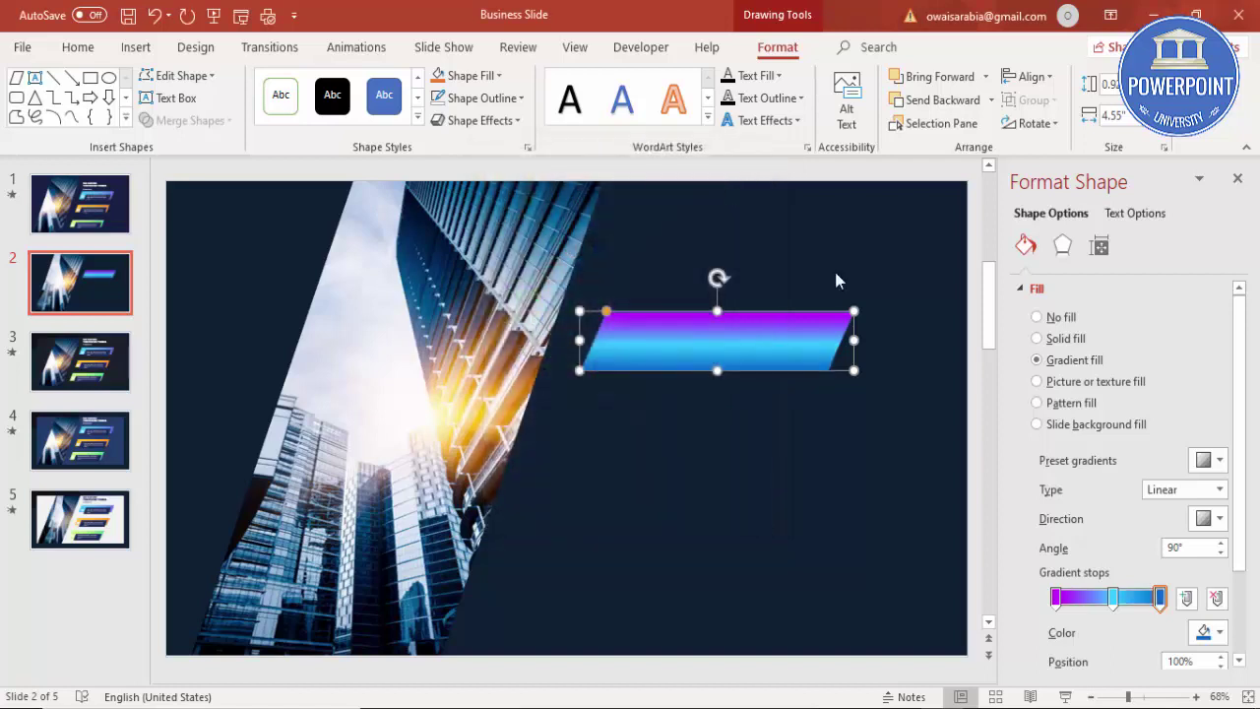
Remove the middle cyan stop and set the gradient direction to diagonal.
click(1112, 597)
click(1216, 601)
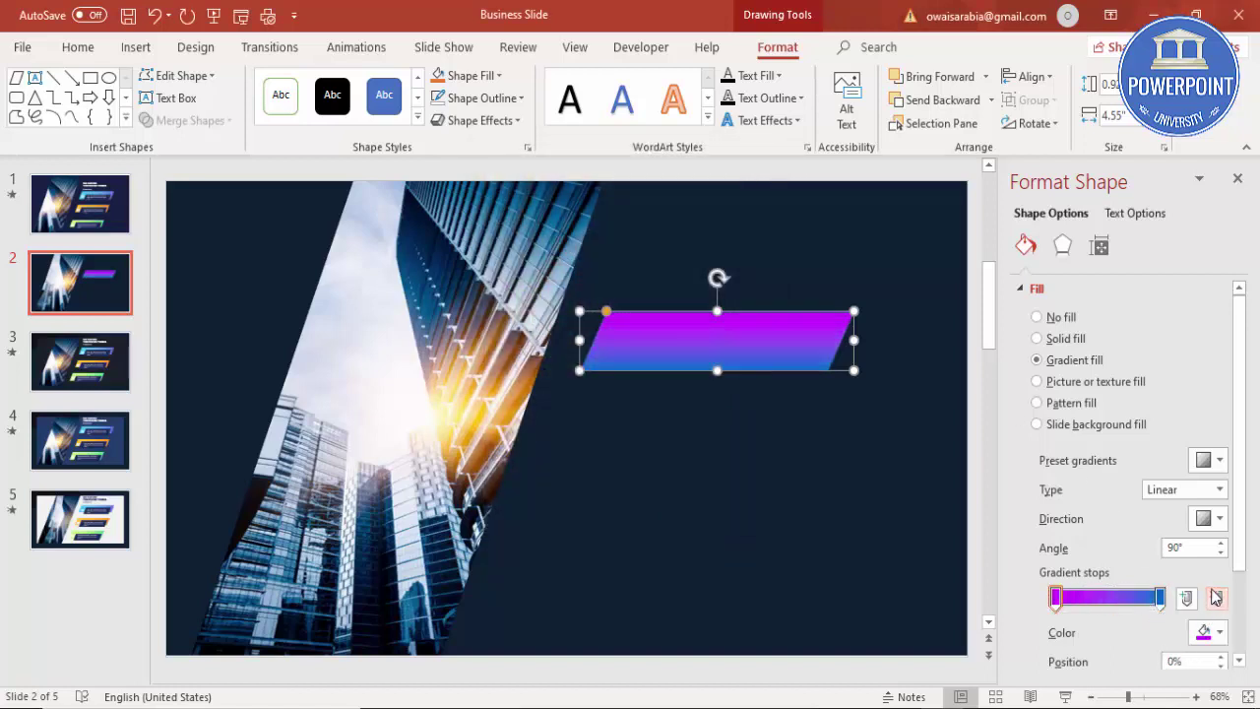
click(1209, 520)
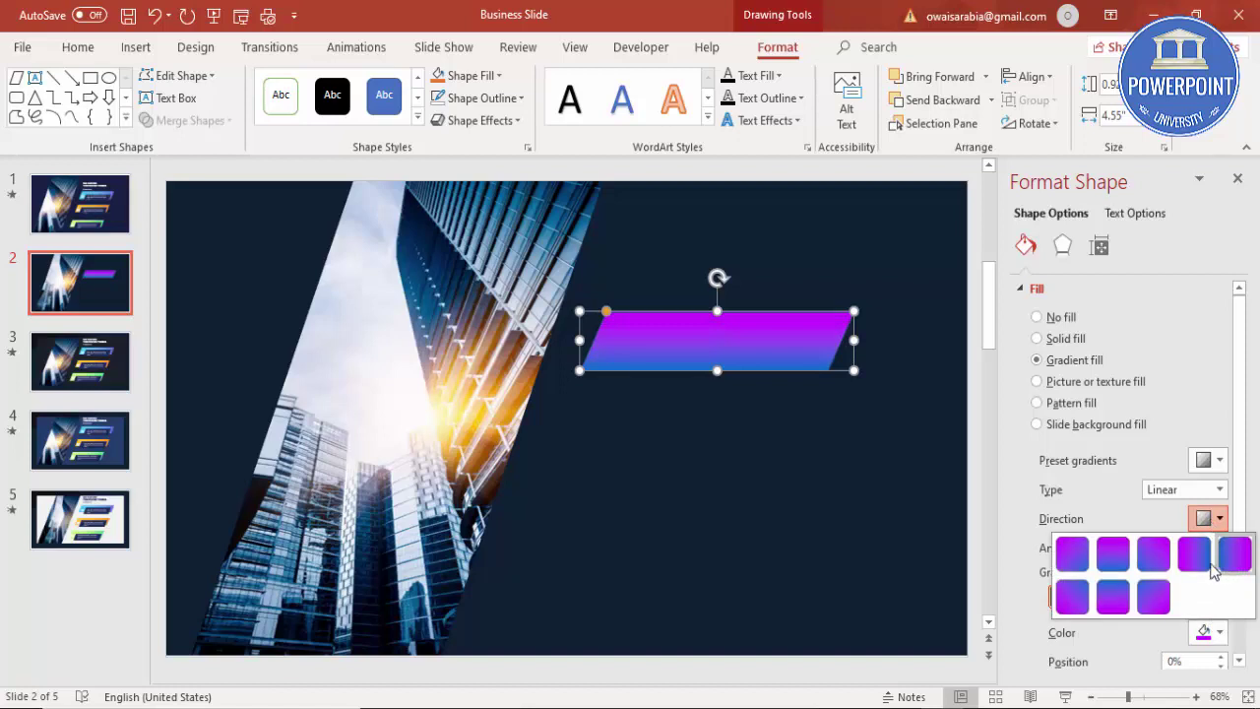
click(1143, 556)
click(883, 509)
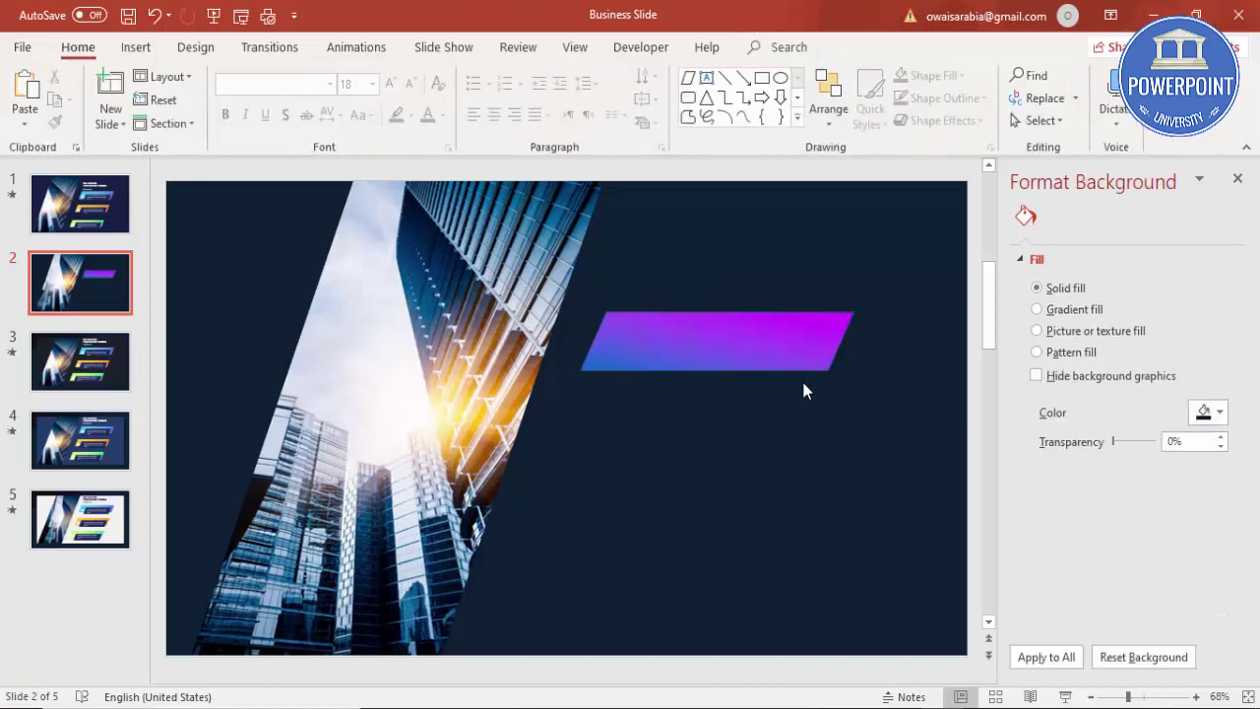
Widen the gradient banner slightly and place a copy directly below it.
click(797, 354)
drag(853, 342, 864, 344)
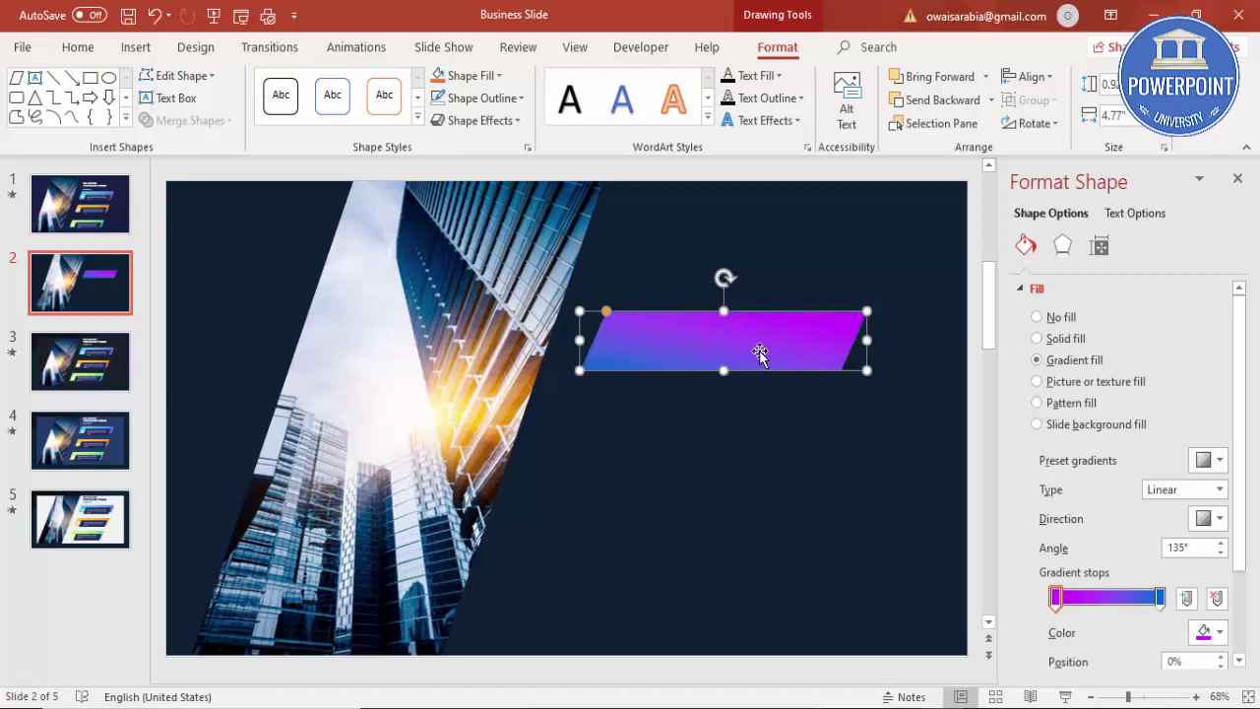
ctrl+shift+drag(745, 358, 740, 419)
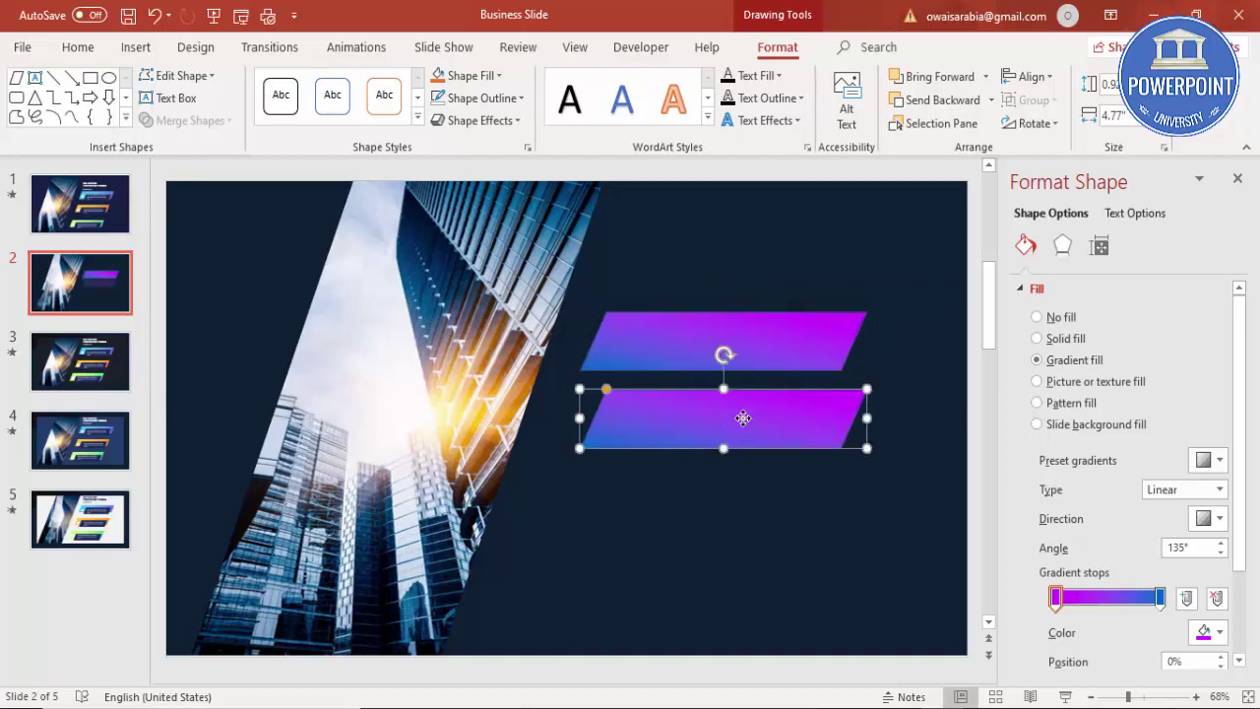
Give the copy a darker solid fill from More Colors.
click(1038, 338)
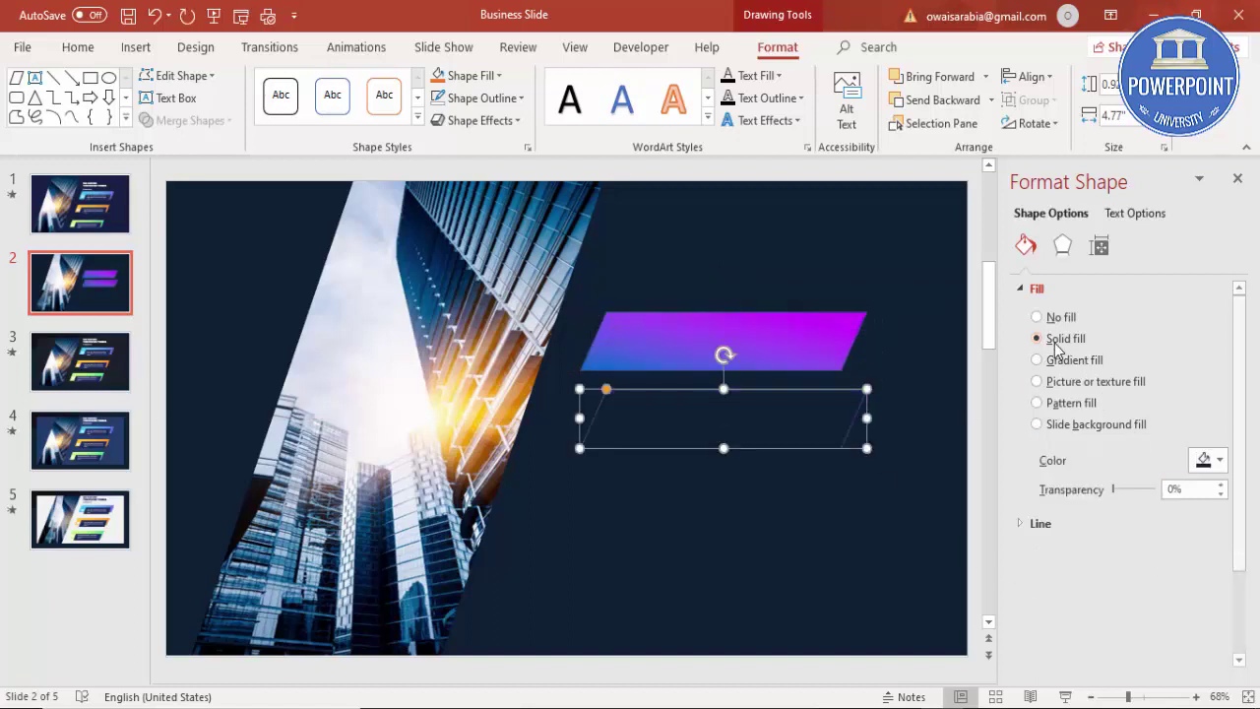
click(1219, 460)
click(1146, 670)
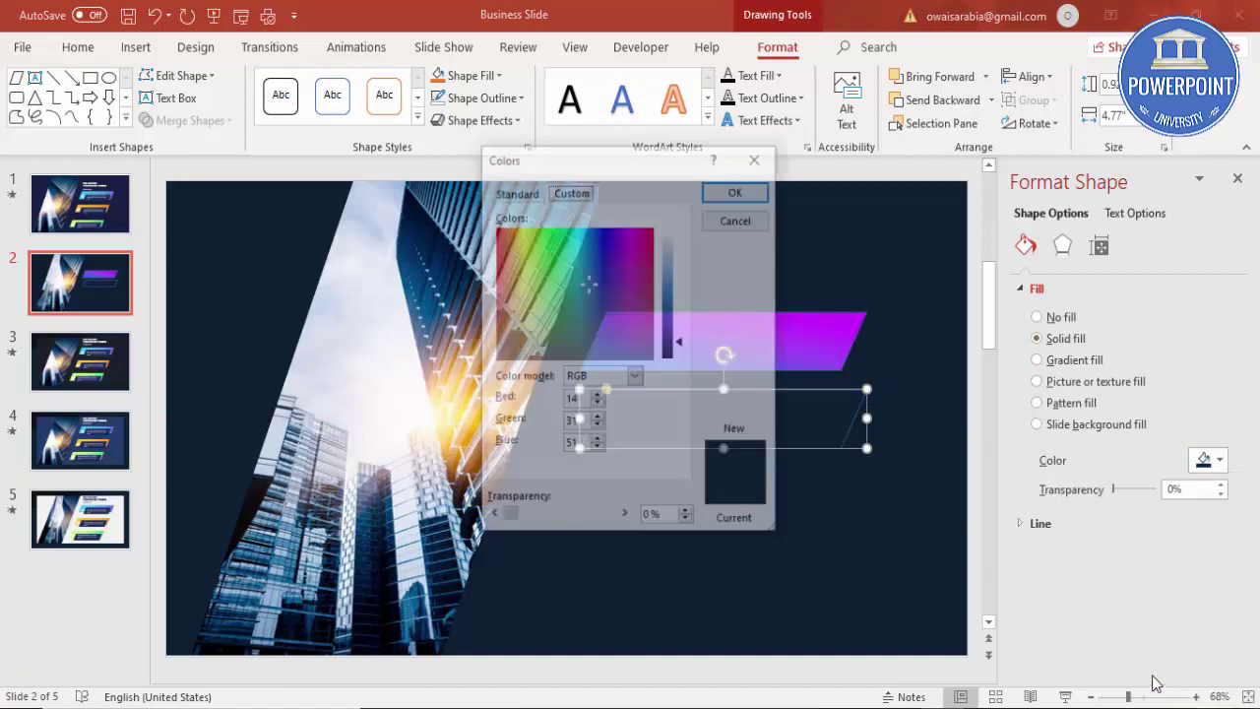
click(686, 354)
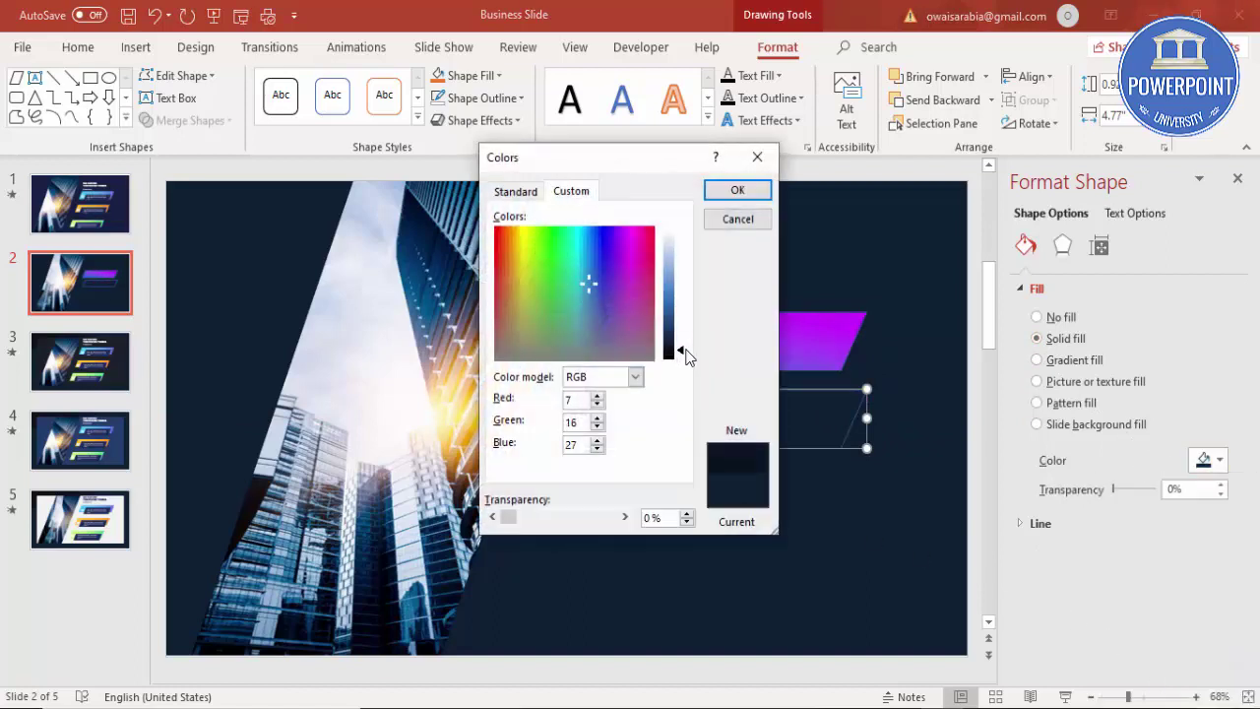
click(728, 191)
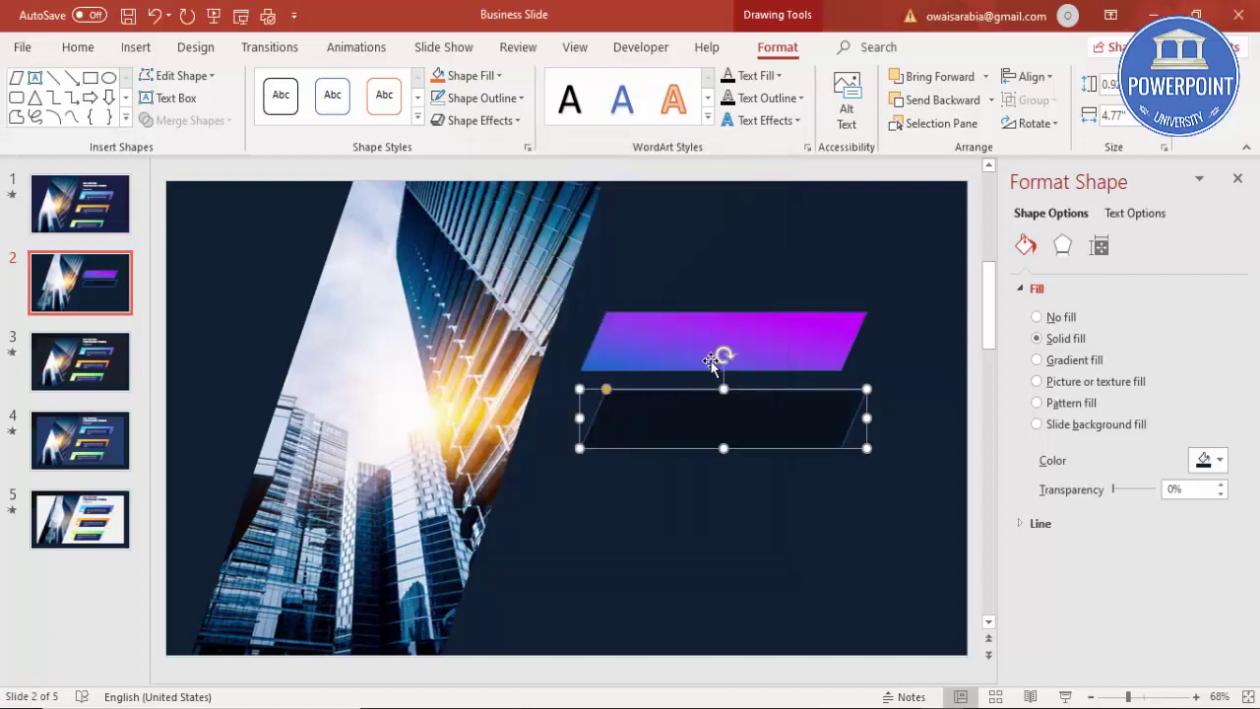
Set No Outline on both the dark copy and the gradient banner.
click(492, 102)
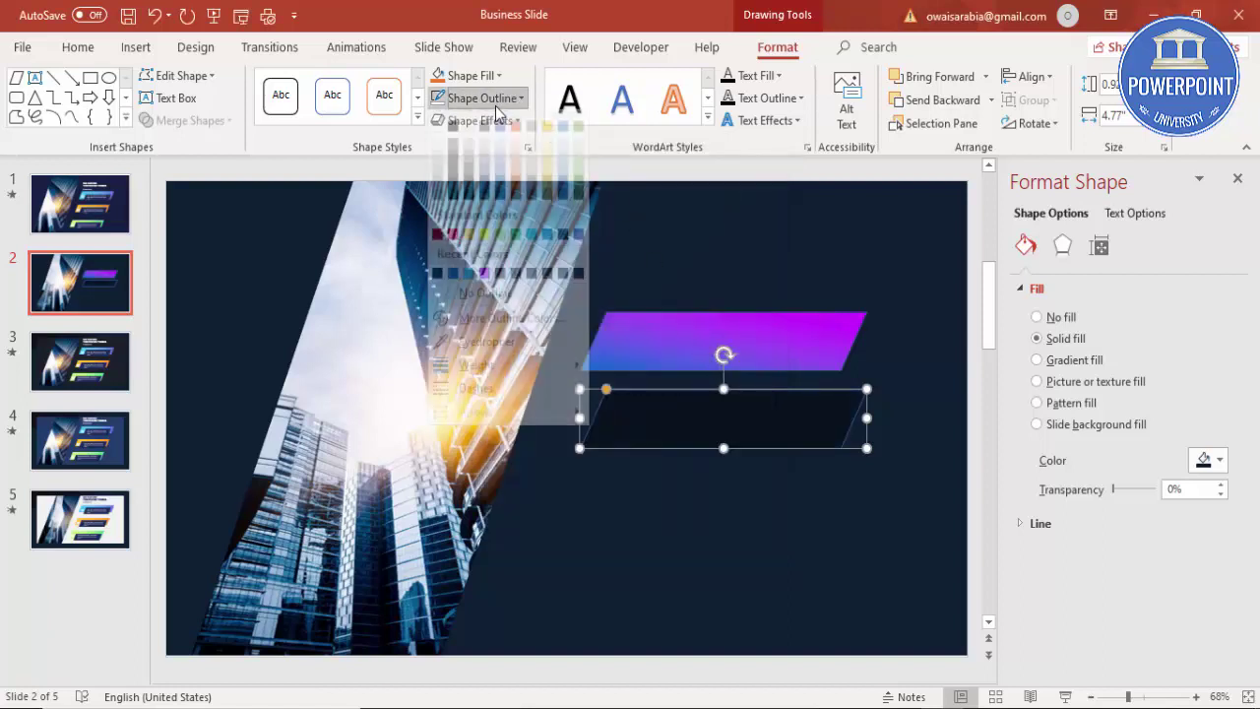
click(480, 309)
click(644, 338)
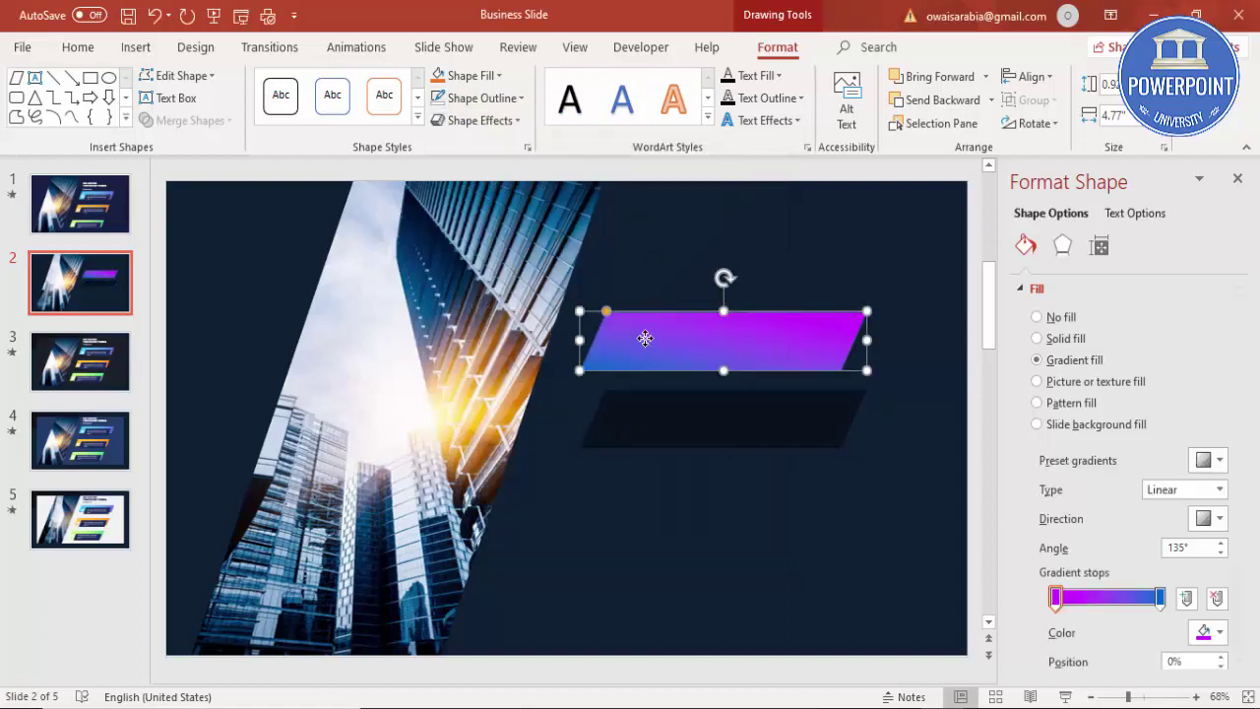
click(481, 100)
click(483, 309)
Narrow the dark shape and move it up over the banner's lower edge.
click(594, 421)
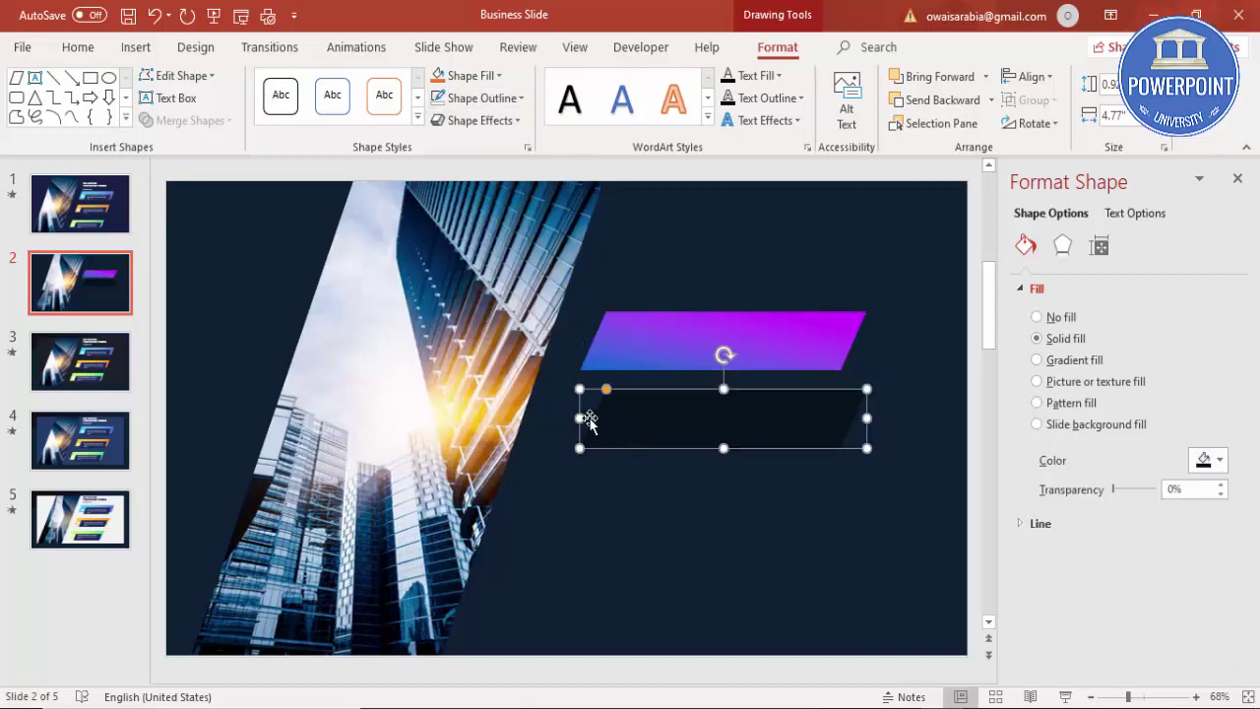
drag(577, 418, 636, 418)
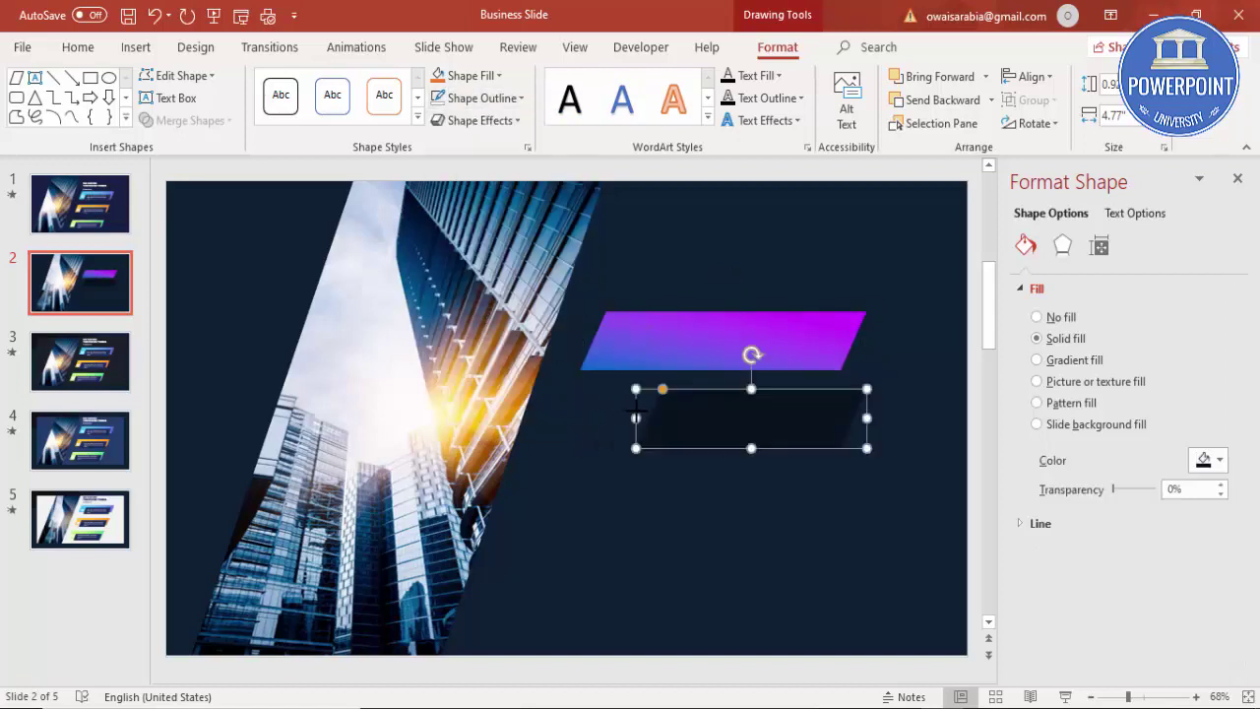
drag(745, 418, 711, 363)
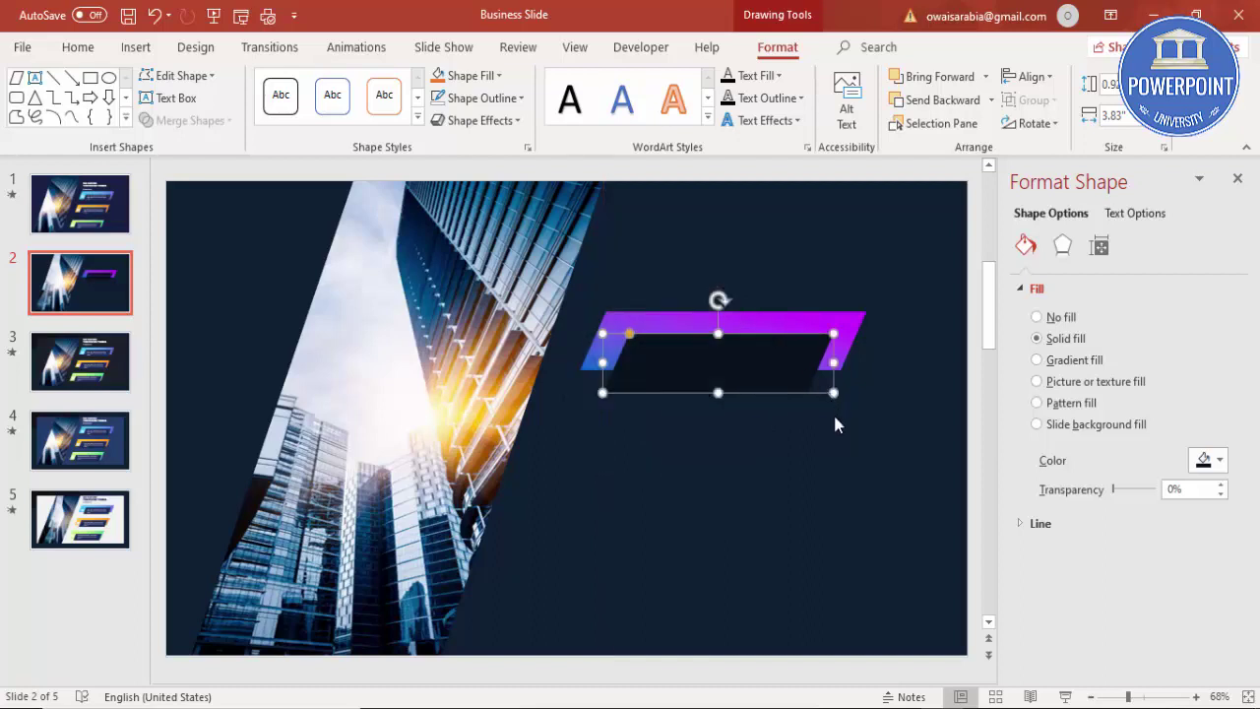
click(830, 458)
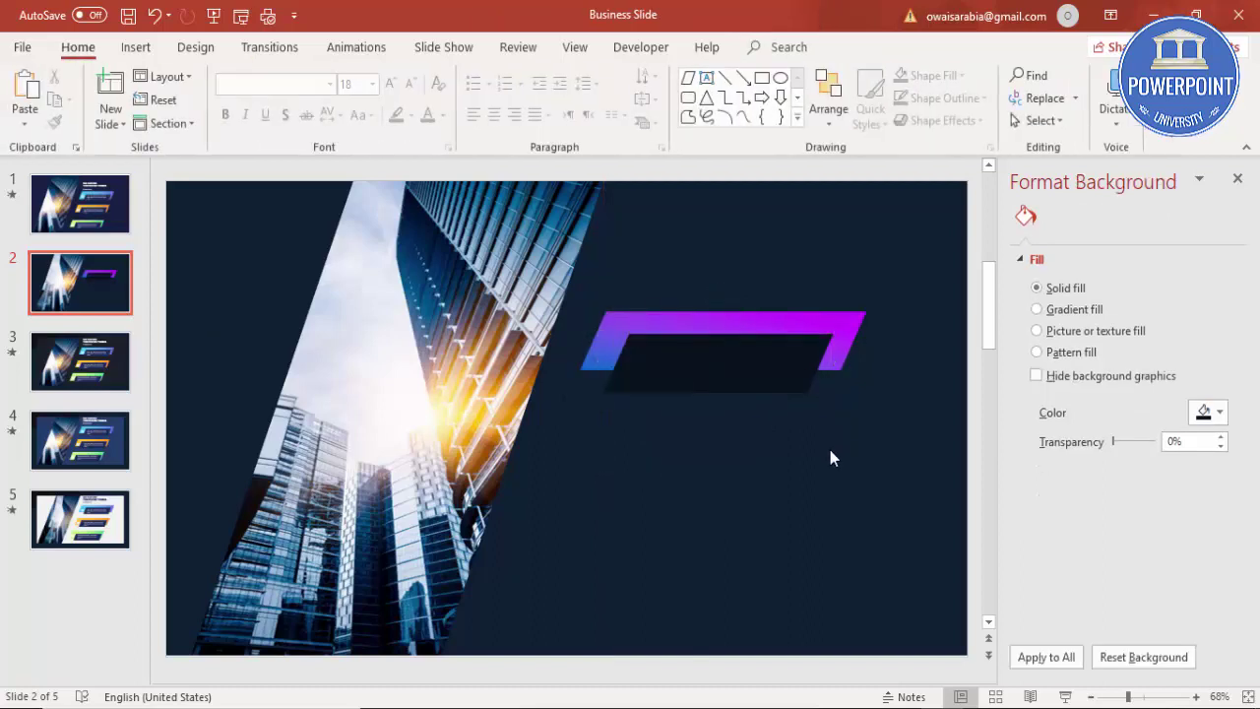
Recolour the dark shape to dark blue RGB 25, 58, 97.
click(767, 372)
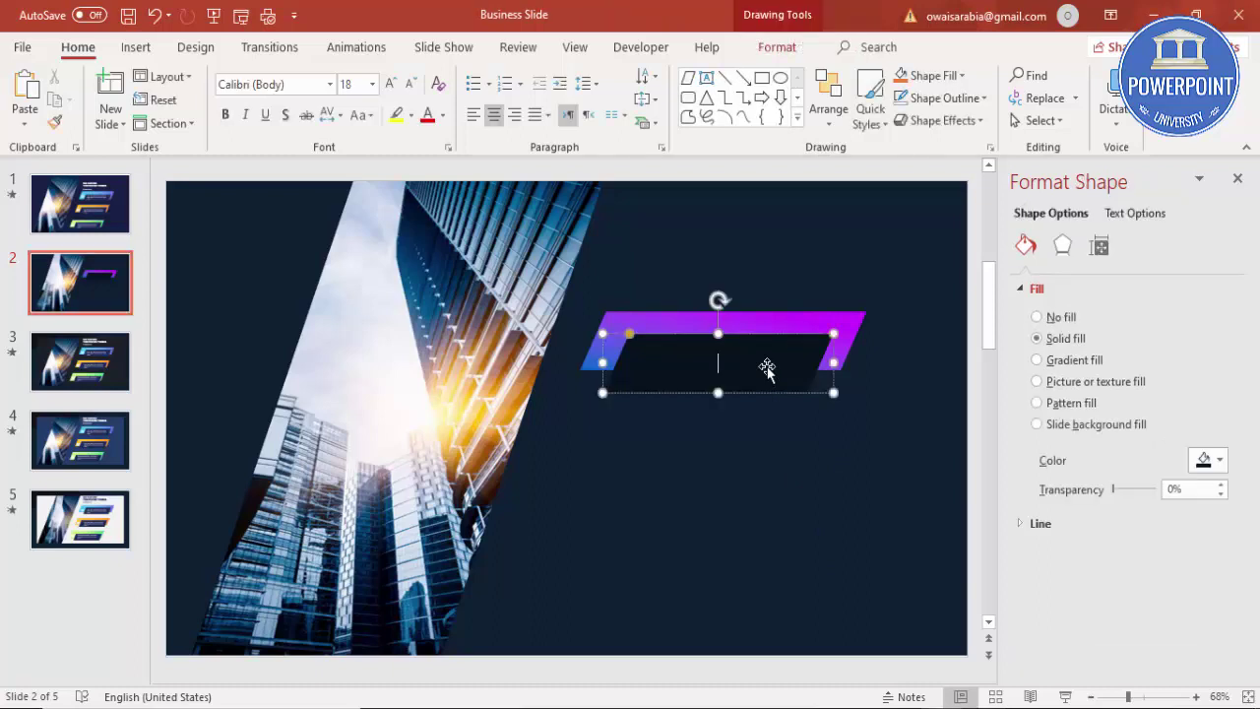
click(1209, 461)
click(1127, 667)
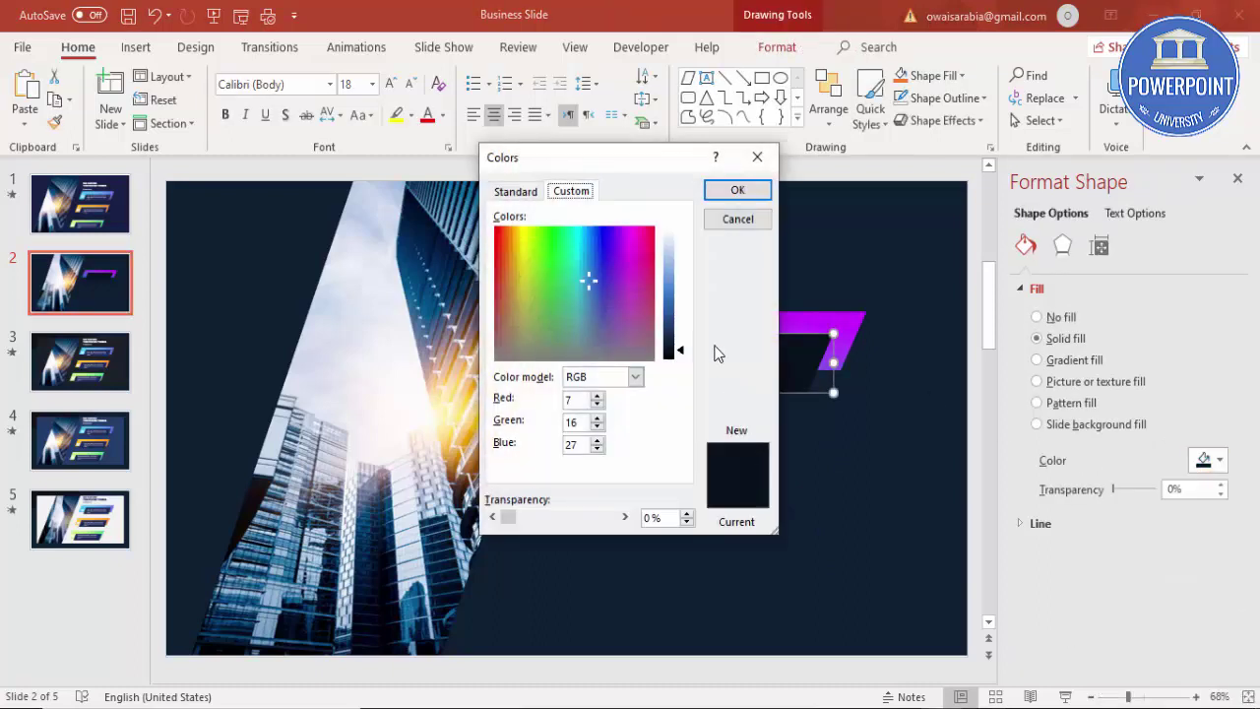
drag(688, 355, 682, 334)
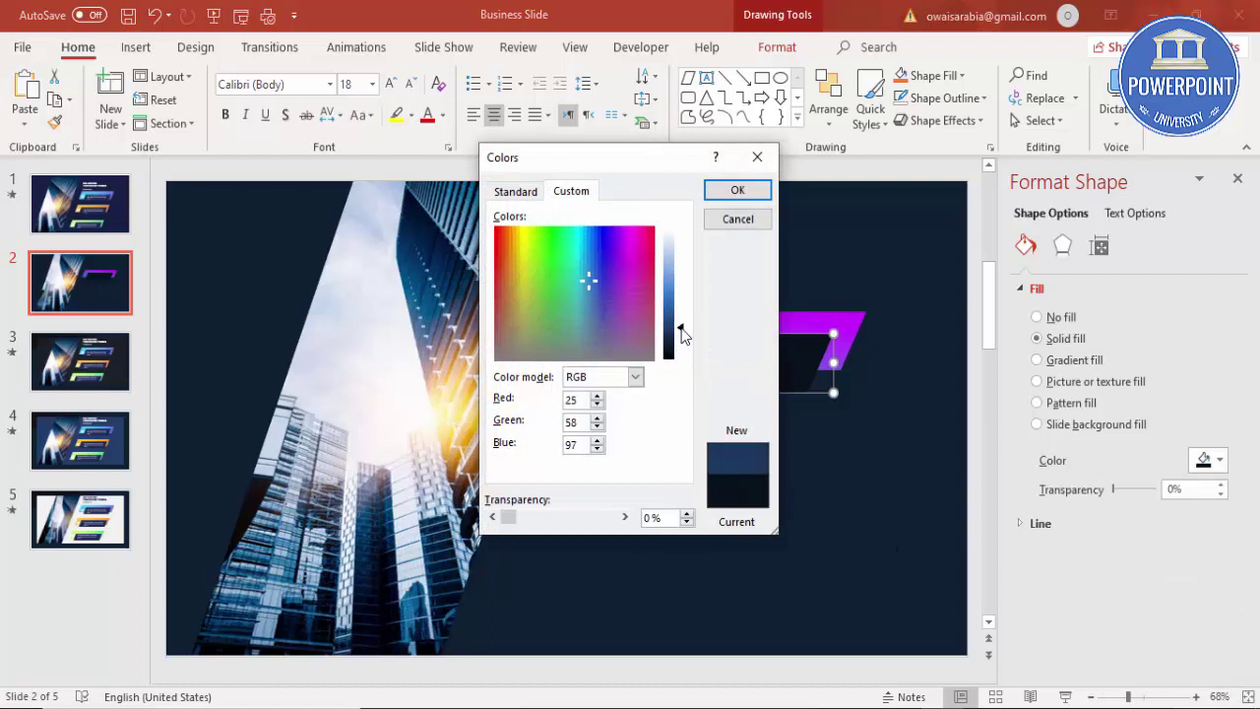
click(737, 190)
click(736, 440)
click(724, 375)
click(736, 433)
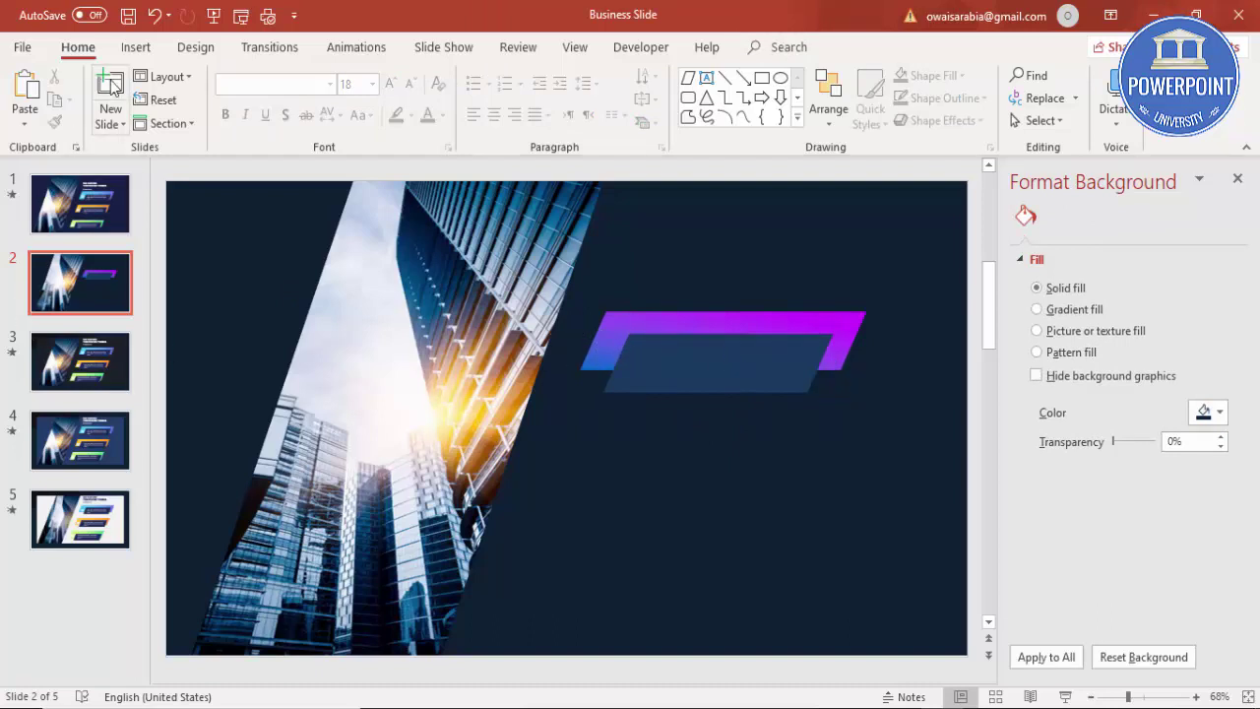
Add a text box reading "01" in white below the banners.
click(135, 47)
click(725, 81)
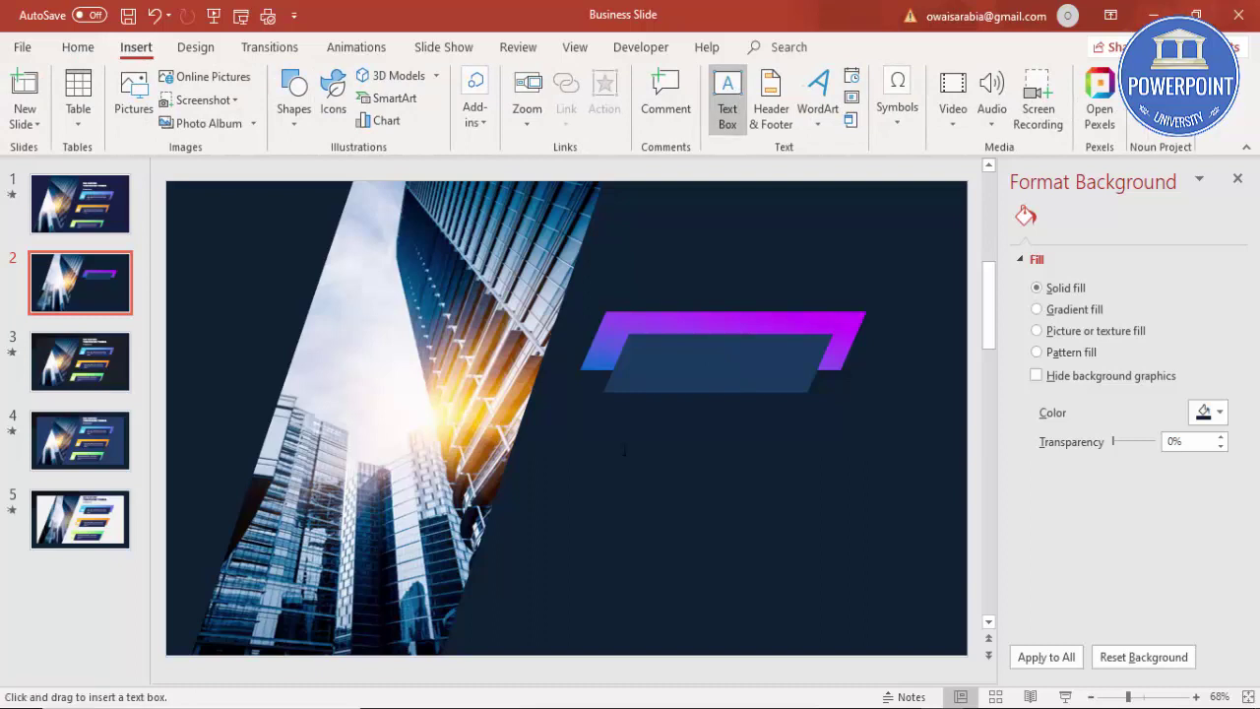
drag(611, 486, 684, 509)
text(01)
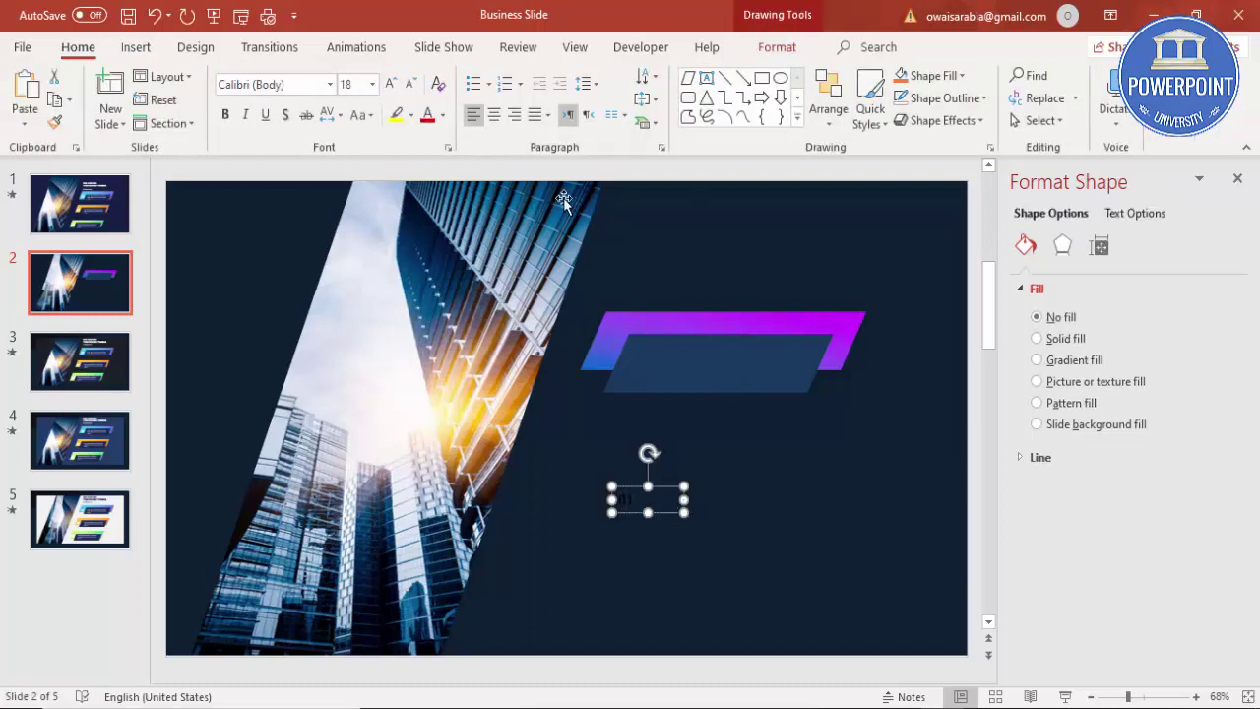
click(441, 117)
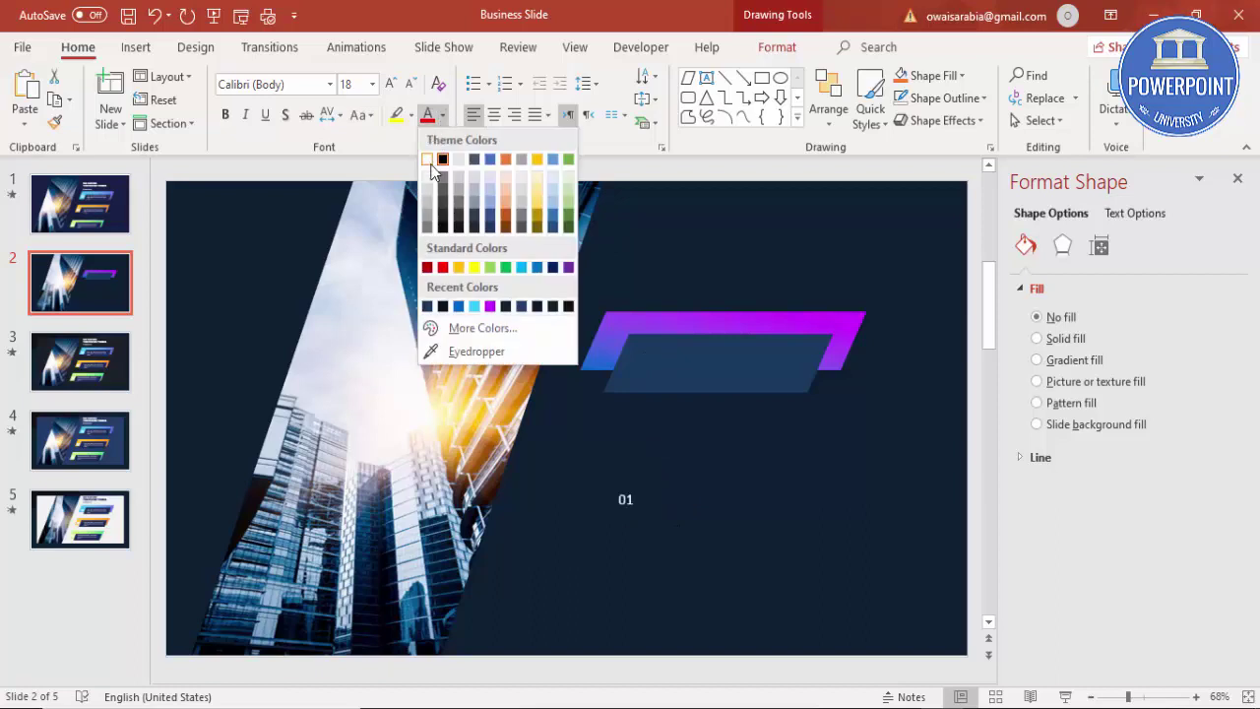
click(427, 161)
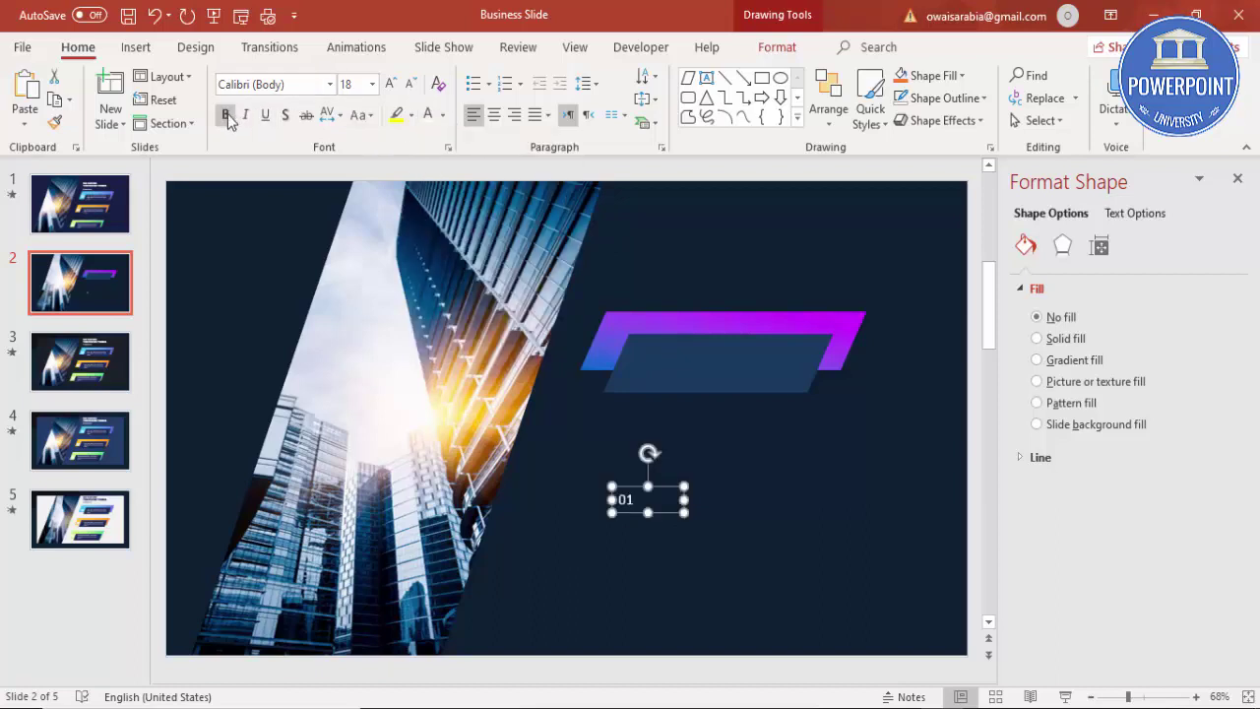
Set the 01 text to Century Gothic and centre it.
click(293, 83)
text(Cent)
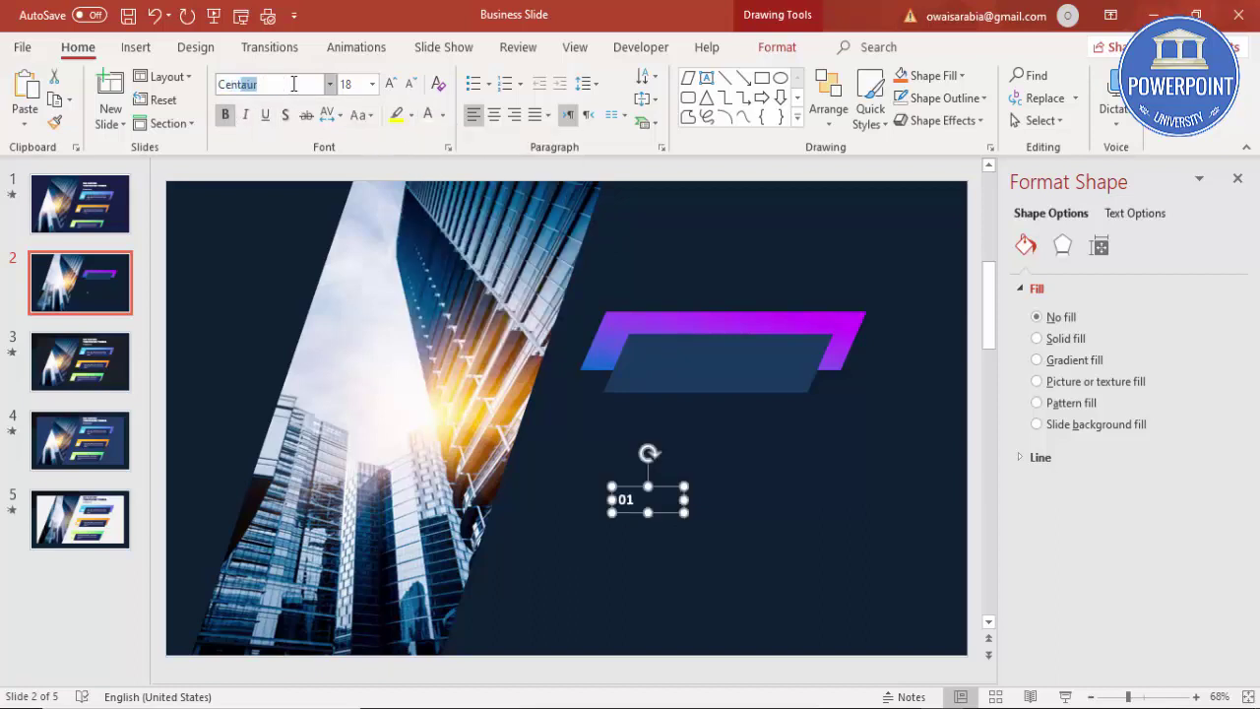
text(ury Gothic)
key(Return)
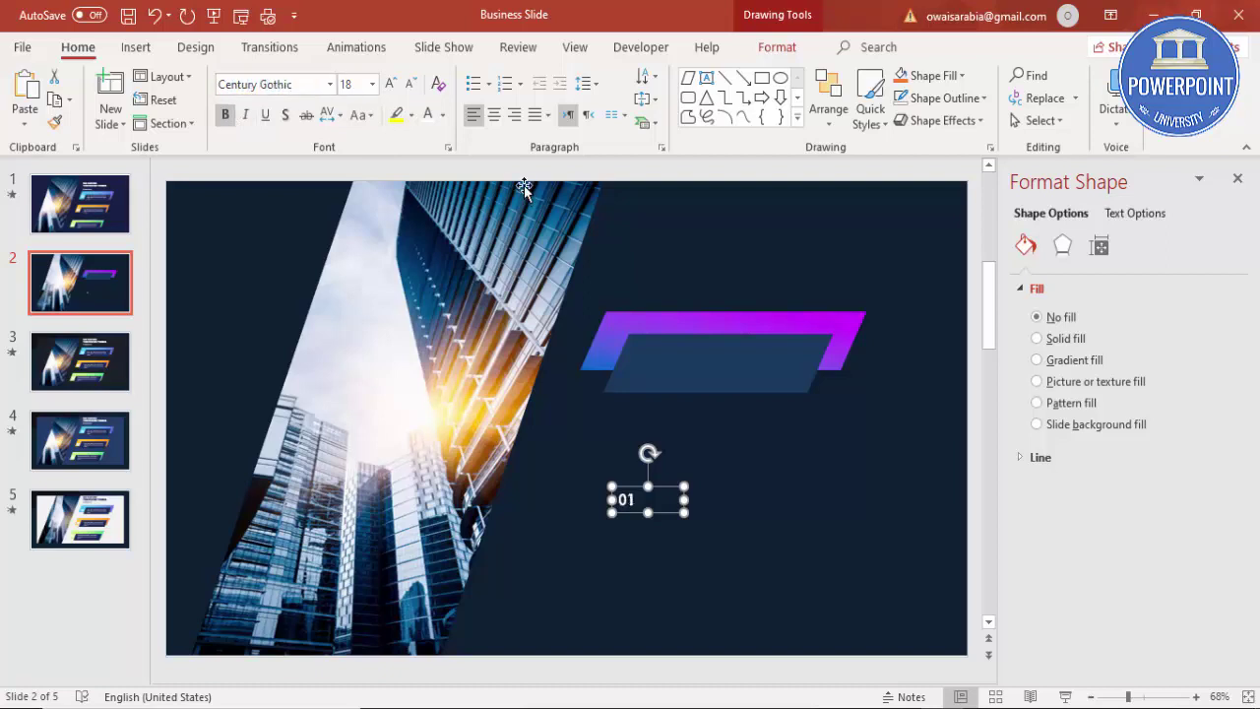
click(494, 114)
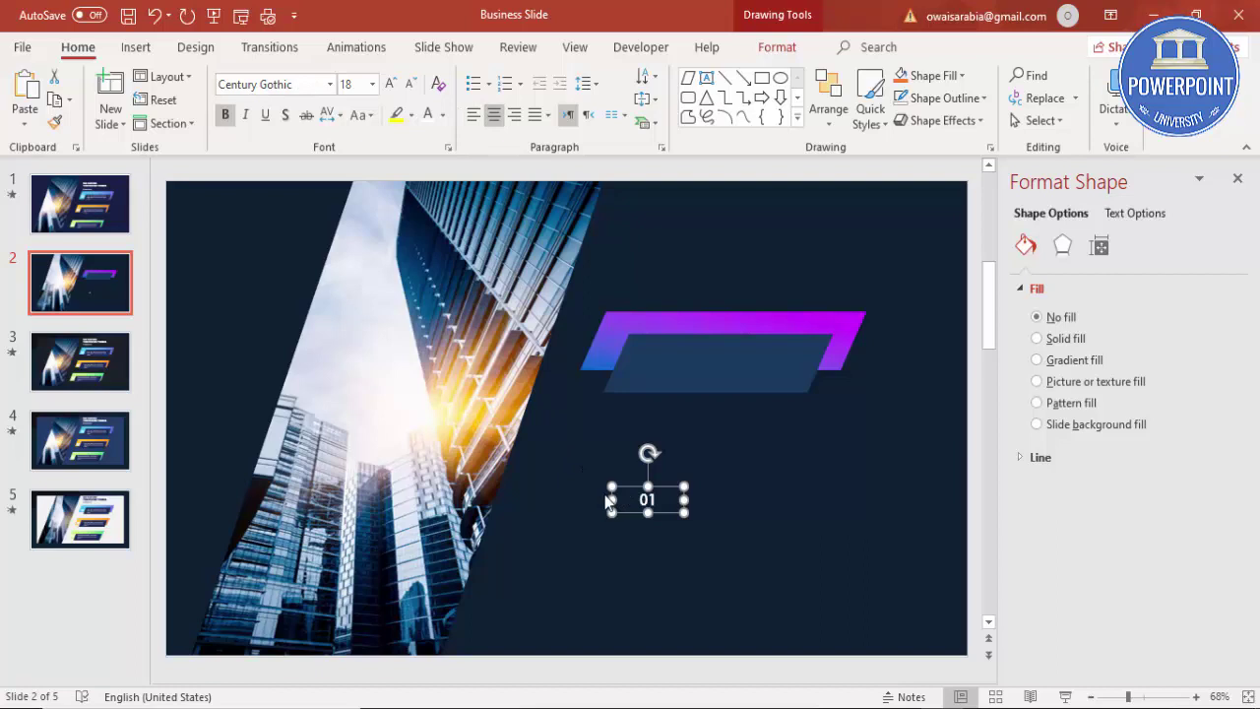
Move 01 onto the banner's left end, enlarge it to 24 pt and widen its box.
drag(608, 501, 621, 335)
key(Delete)
key(ctrl+z)
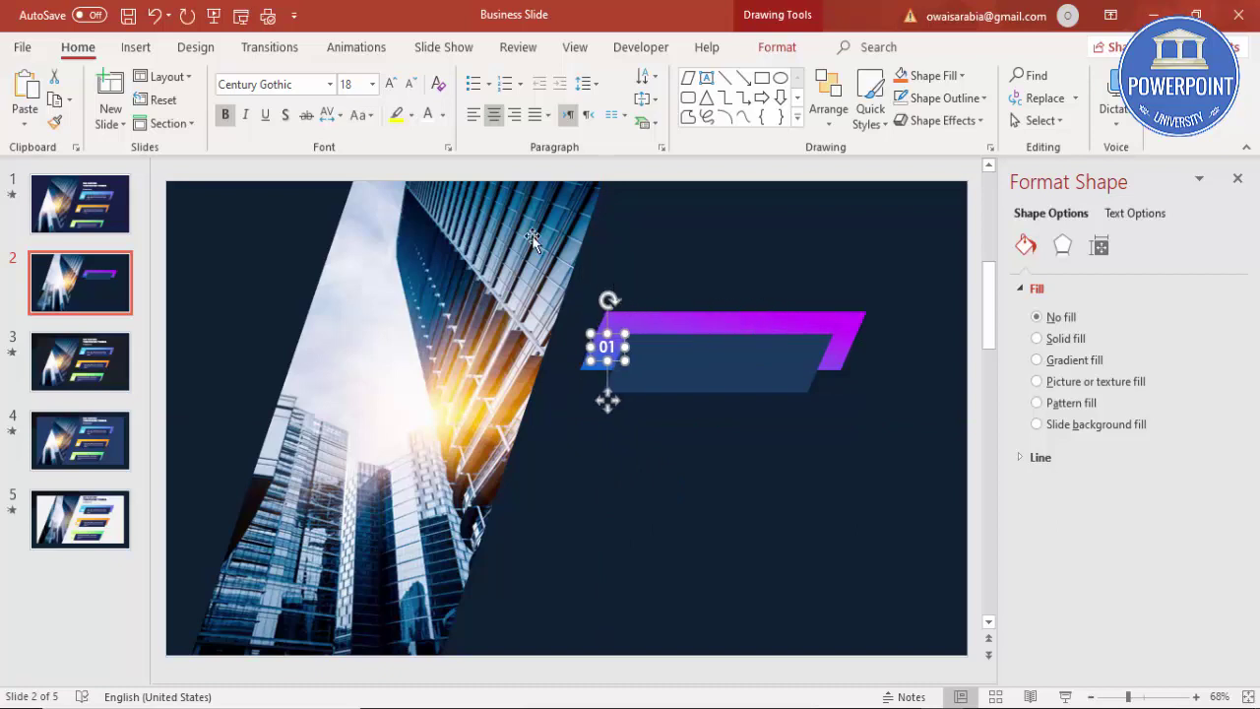
click(392, 84)
click(391, 85)
click(630, 359)
click(618, 360)
drag(625, 361, 616, 329)
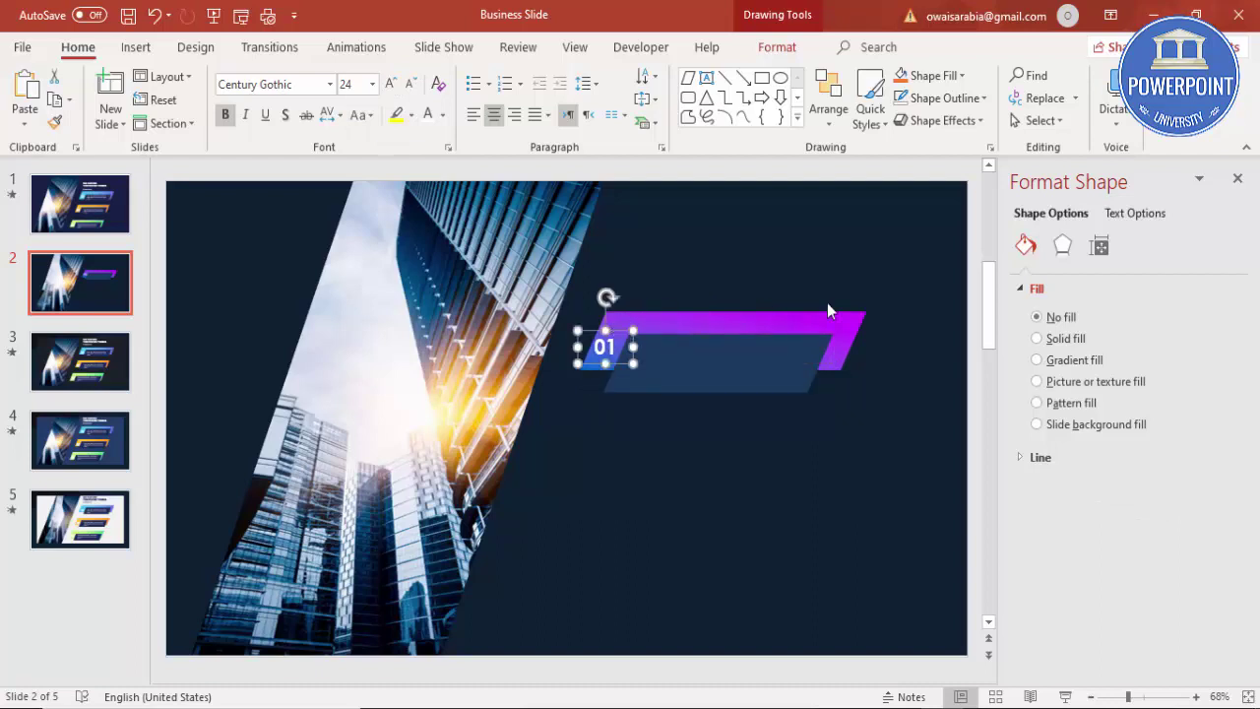
key(ctrl+Right)
key(ctrl+Right)
key(Escape)
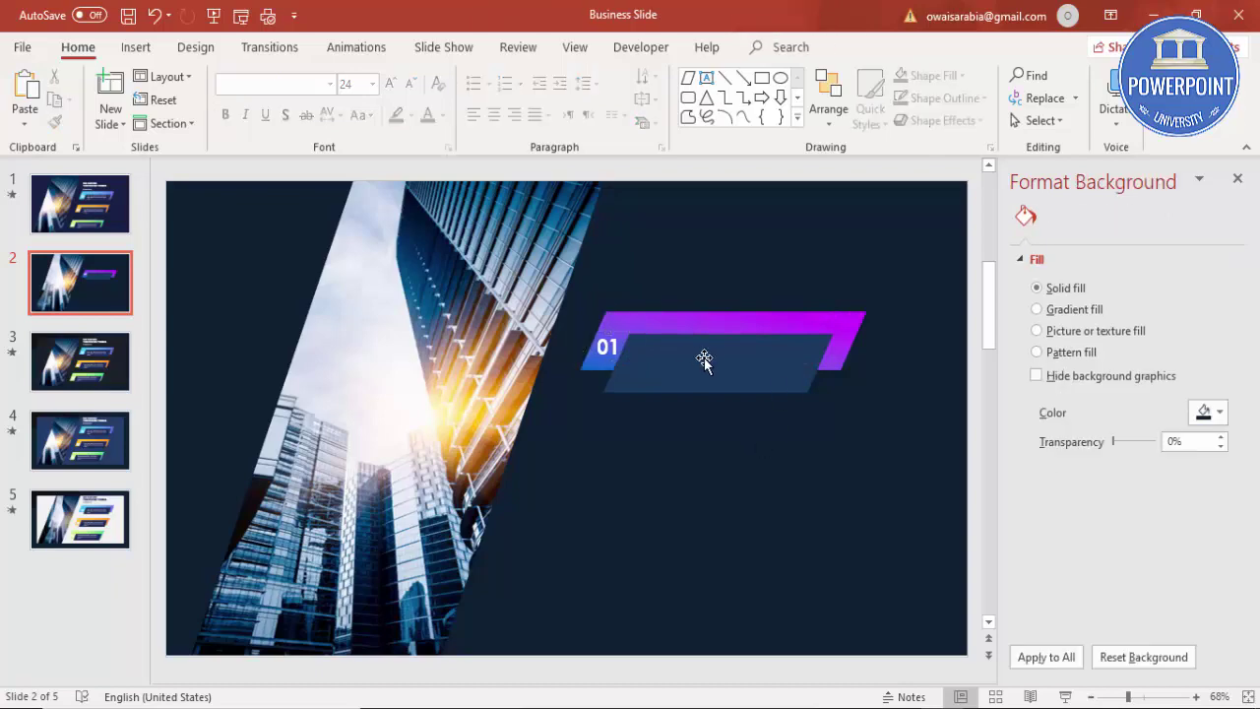
click(136, 48)
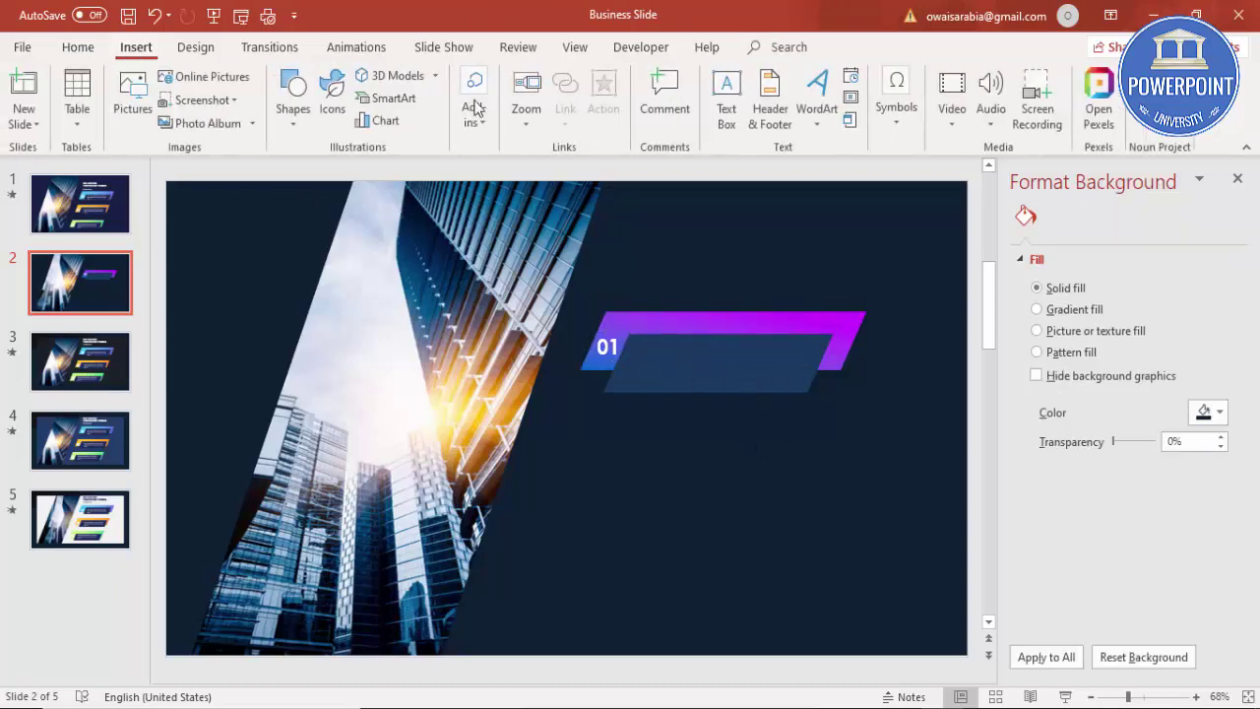
Add a text box of =lorem() placeholder text, keeping only the first sentences.
click(726, 99)
drag(619, 430, 830, 489)
text(=lorem())
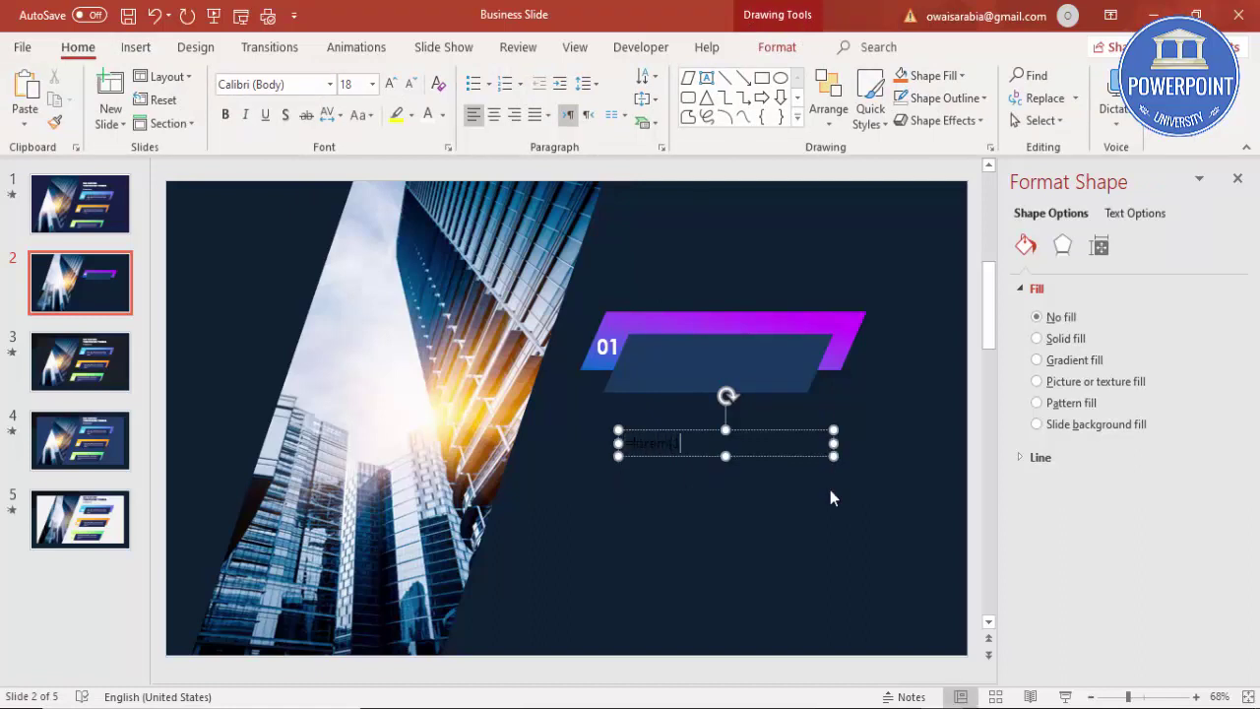
key(Return)
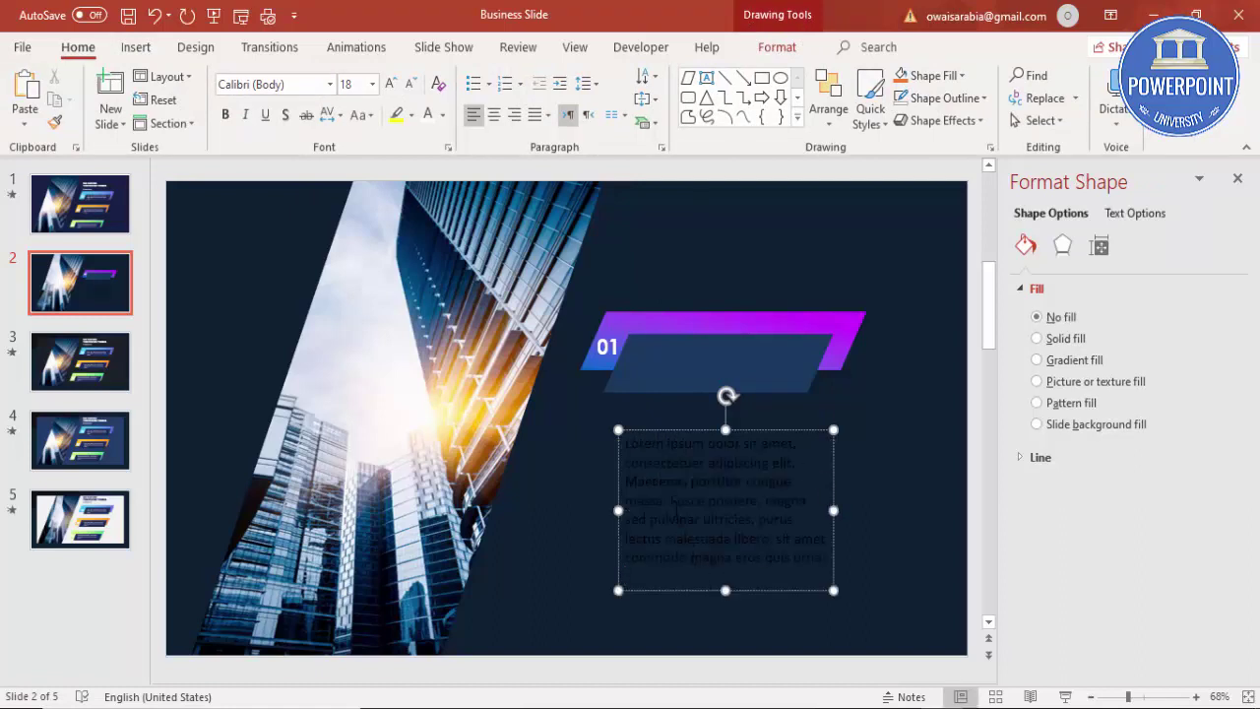
drag(671, 502, 889, 621)
key(Delete)
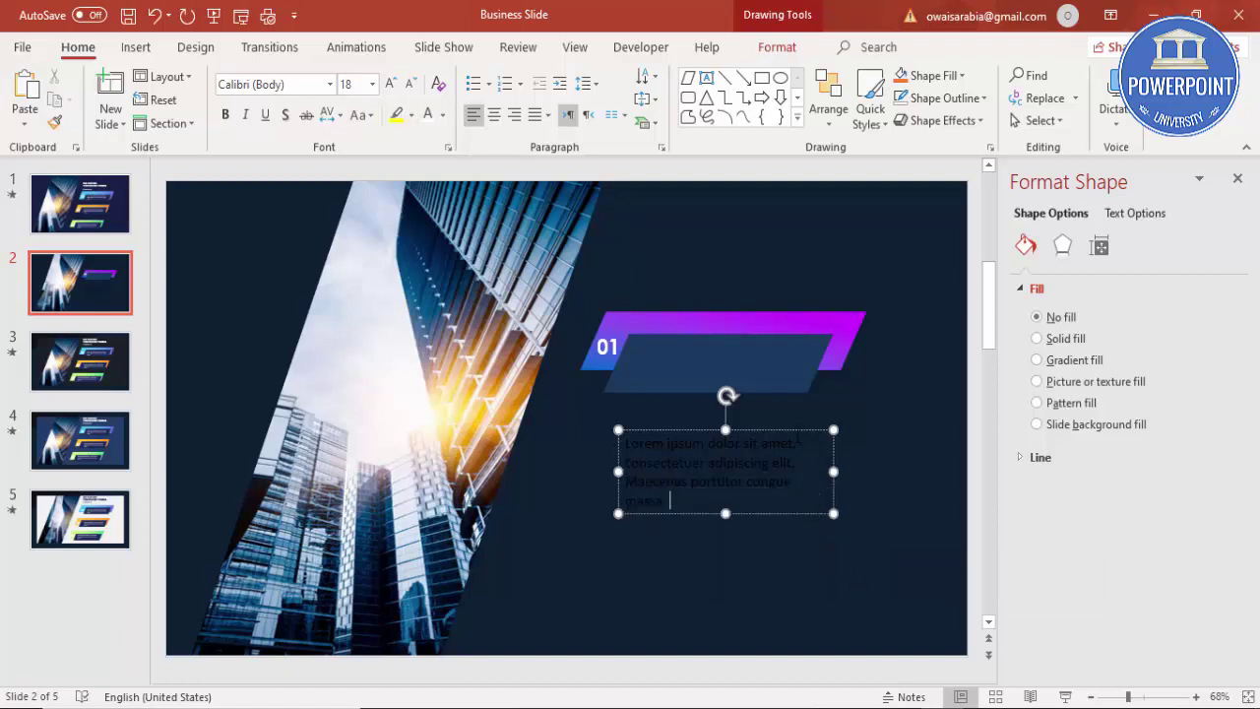
Move the paragraph onto the dark bar, make it white, smaller, and wrap to three lines.
drag(795, 435, 804, 345)
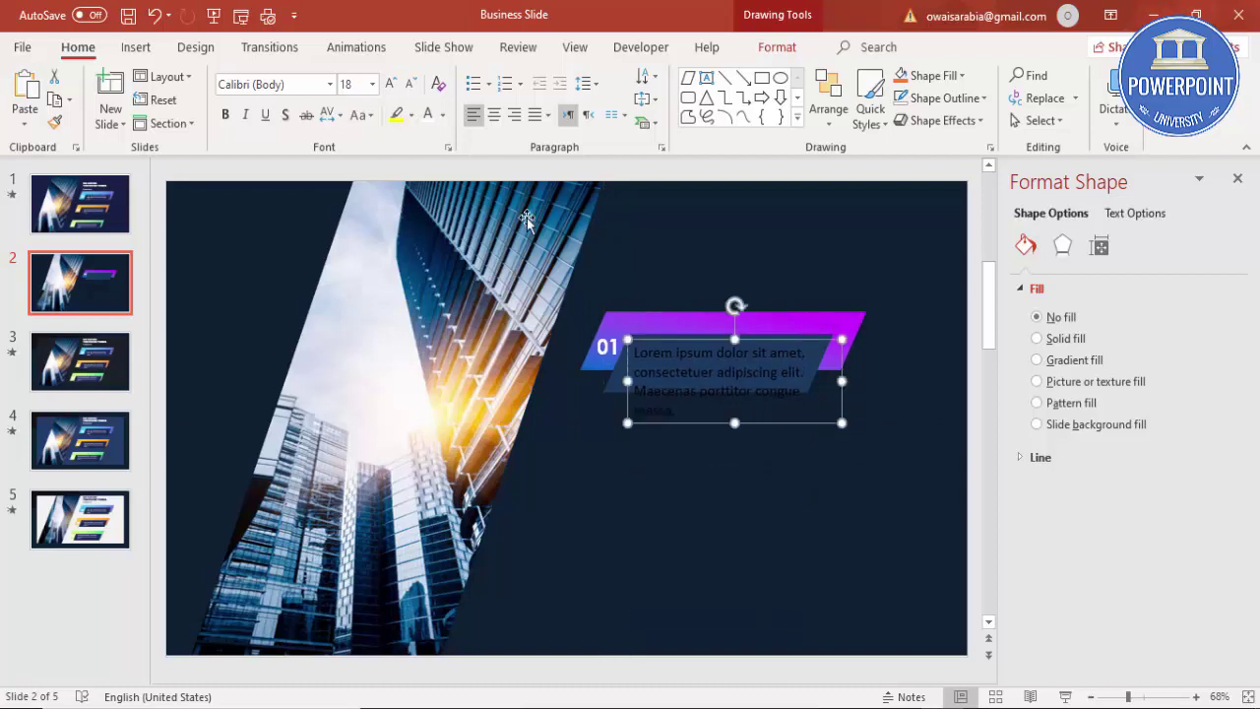
click(428, 114)
click(412, 84)
click(412, 84)
click(411, 84)
drag(835, 362, 813, 362)
Format the paragraph as light, centred Century Gothic 11 pt and nudge it into place.
click(299, 84)
text(C)
key(Return)
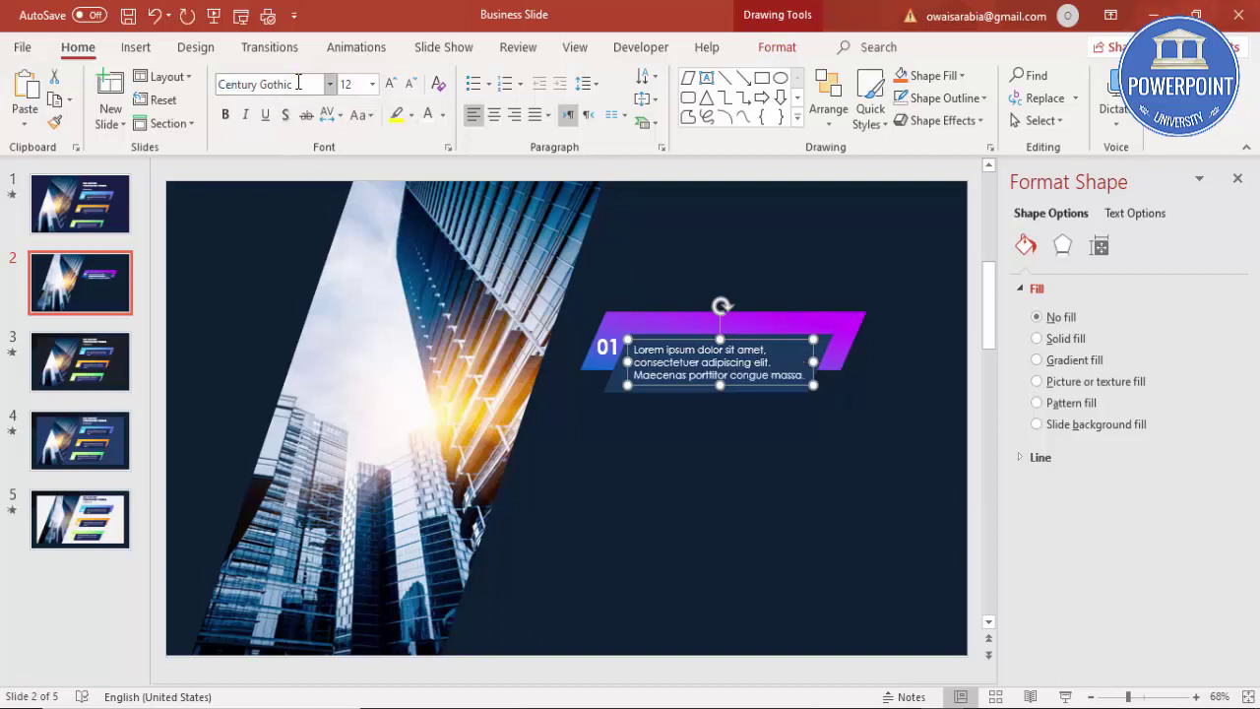
click(412, 84)
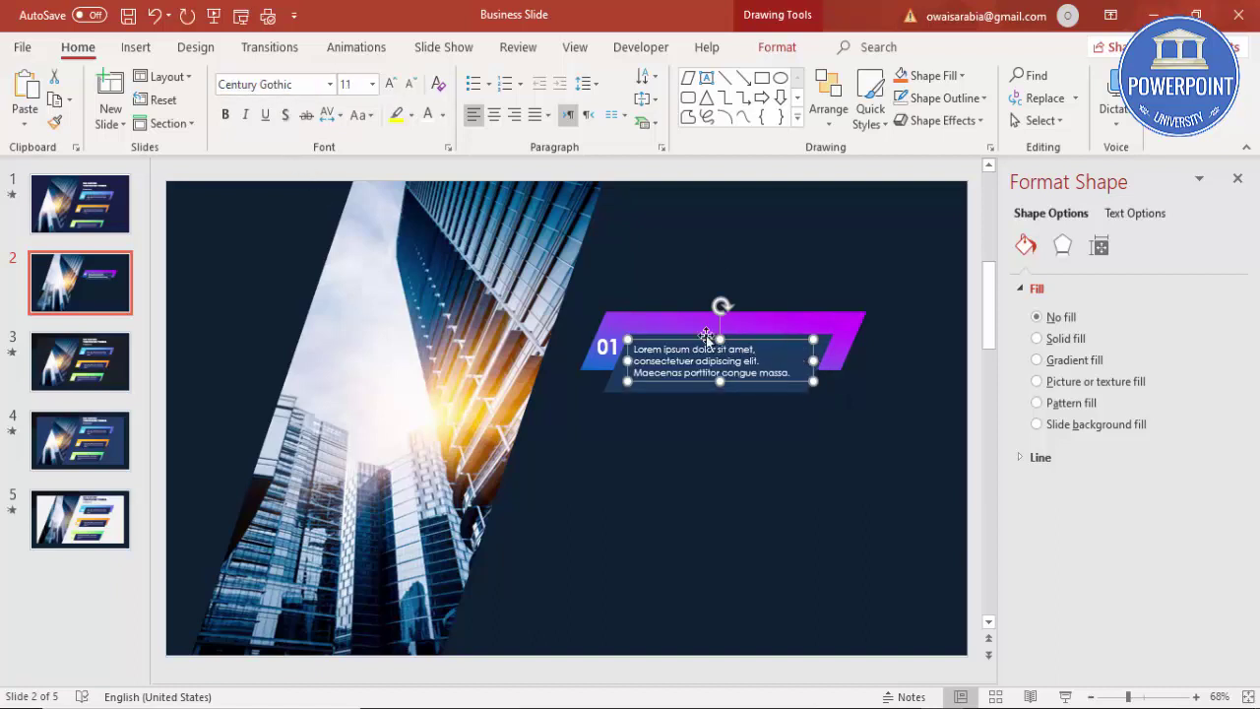
click(442, 115)
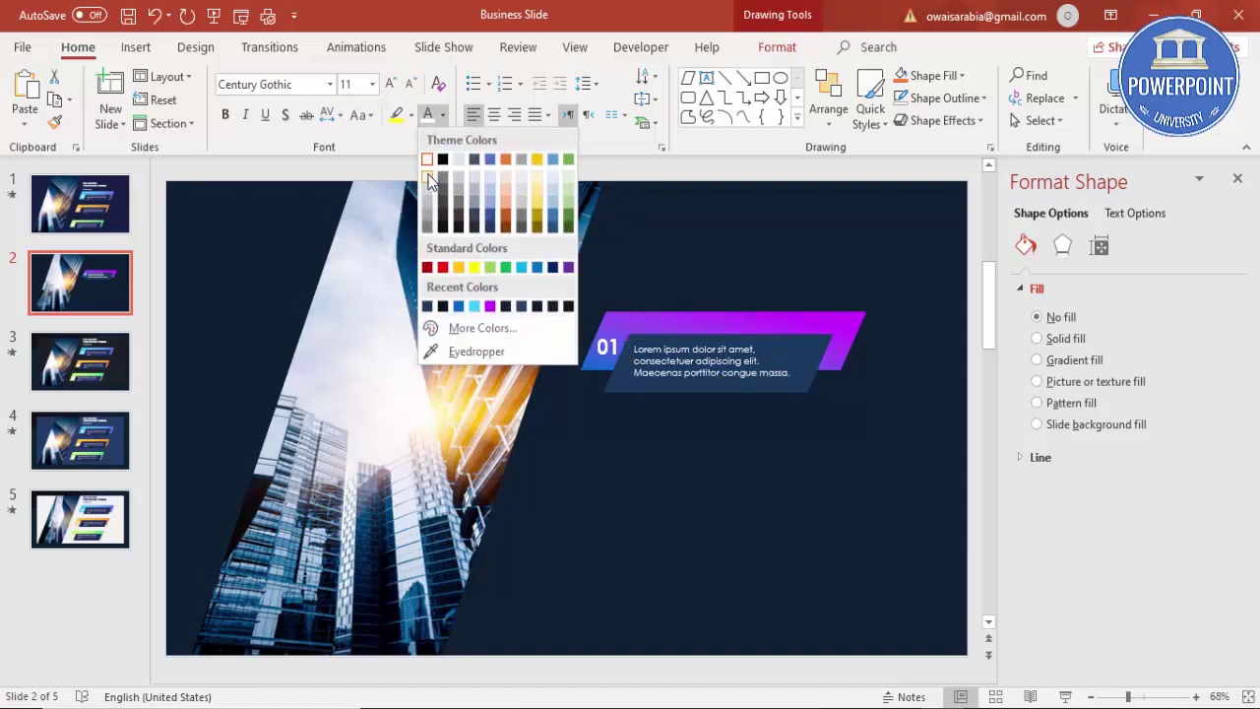
click(429, 190)
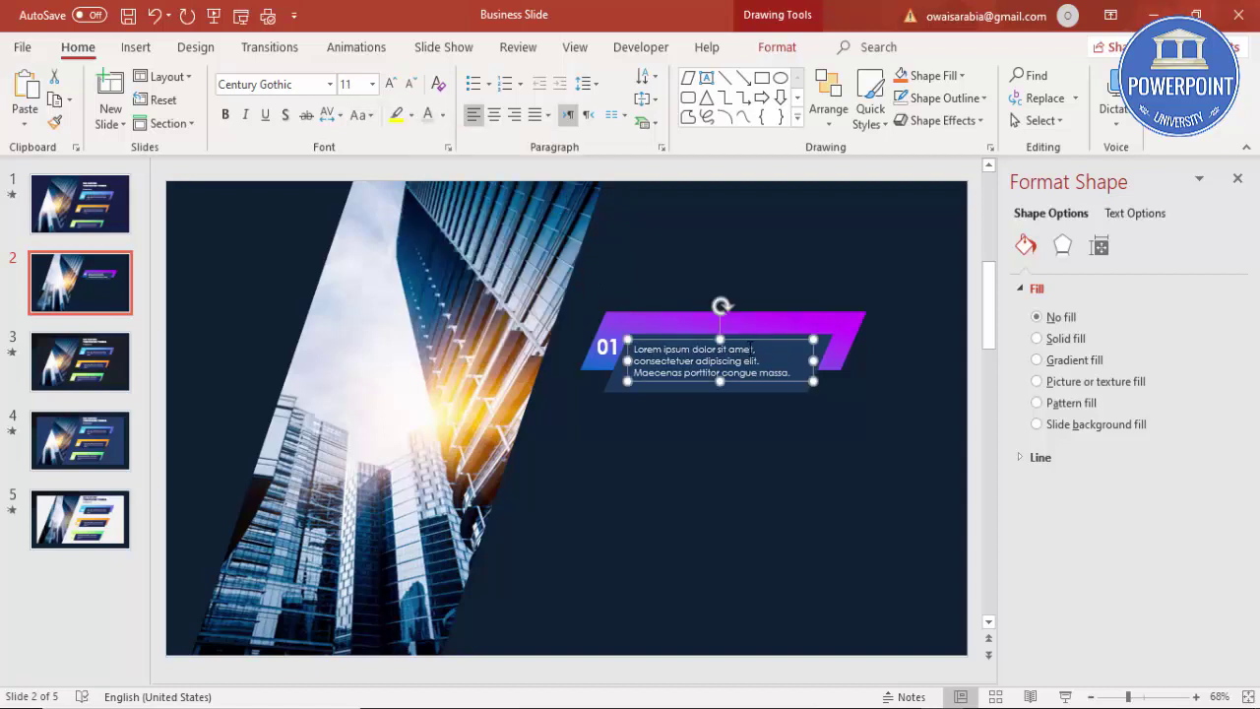
click(494, 115)
drag(696, 339, 688, 341)
click(822, 431)
Group the 01 banner's shapes and texts, then make two stacked copies below it.
drag(943, 421, 546, 260)
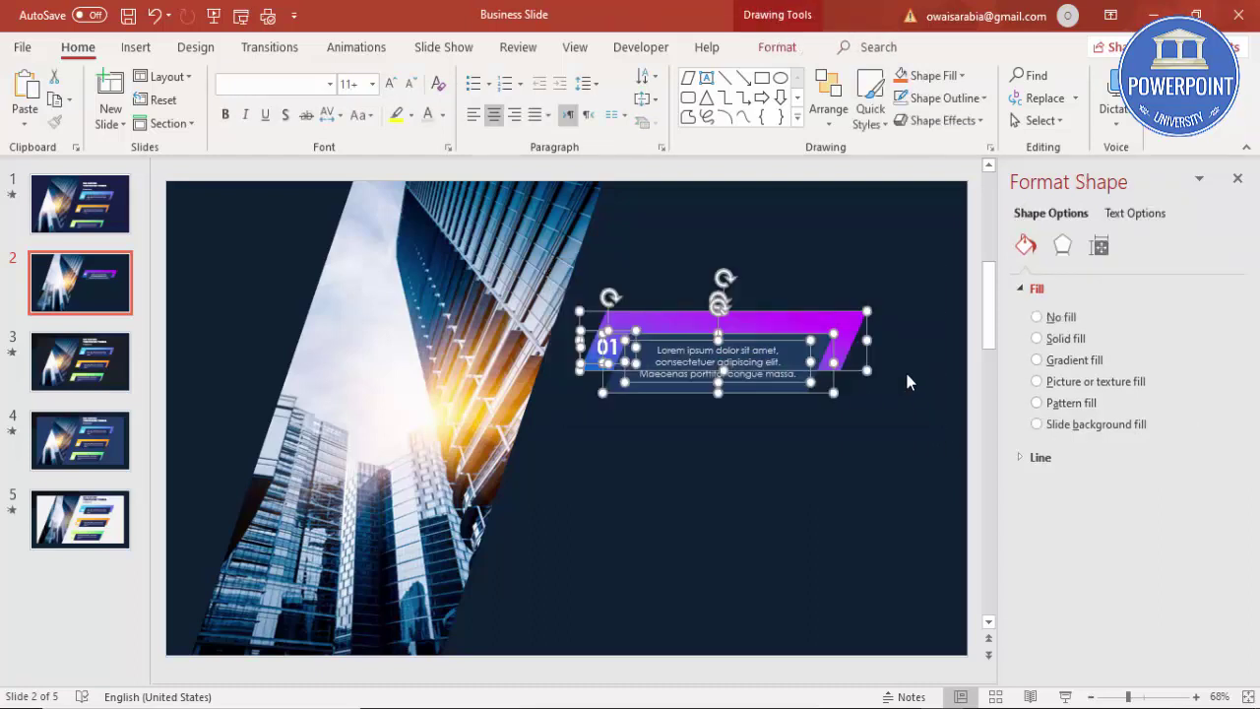
key(ctrl+g)
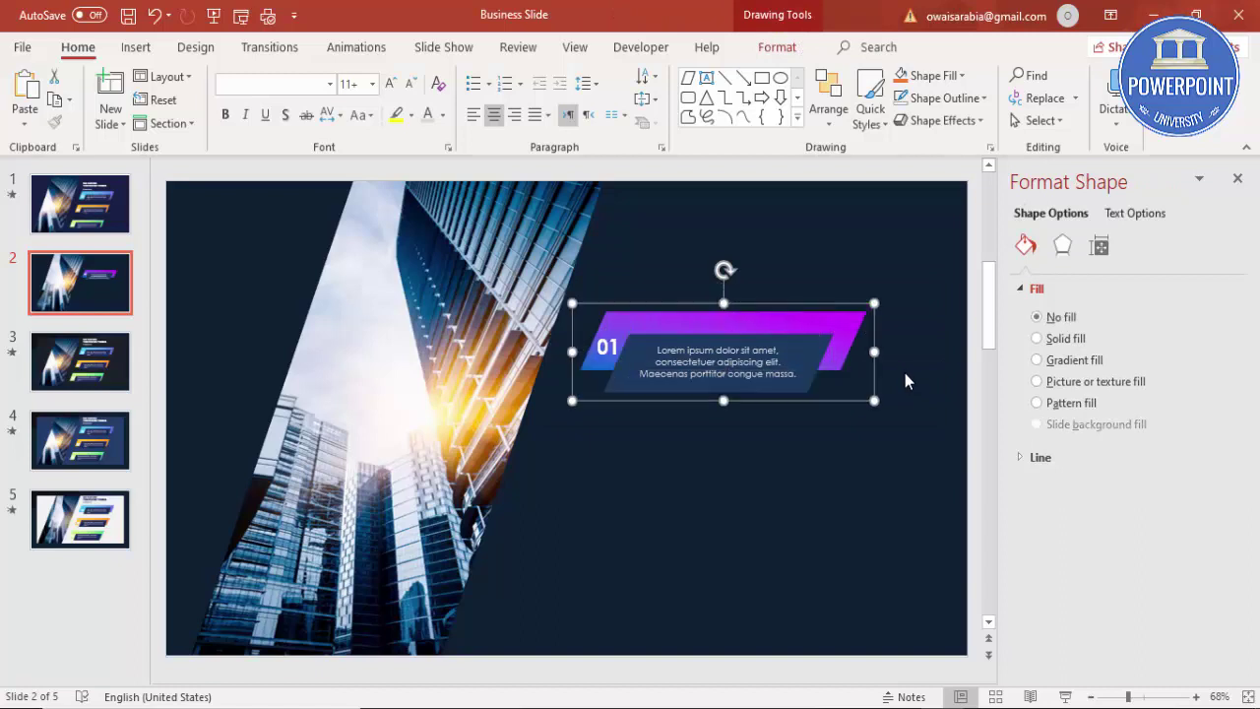
drag(830, 344, 780, 450)
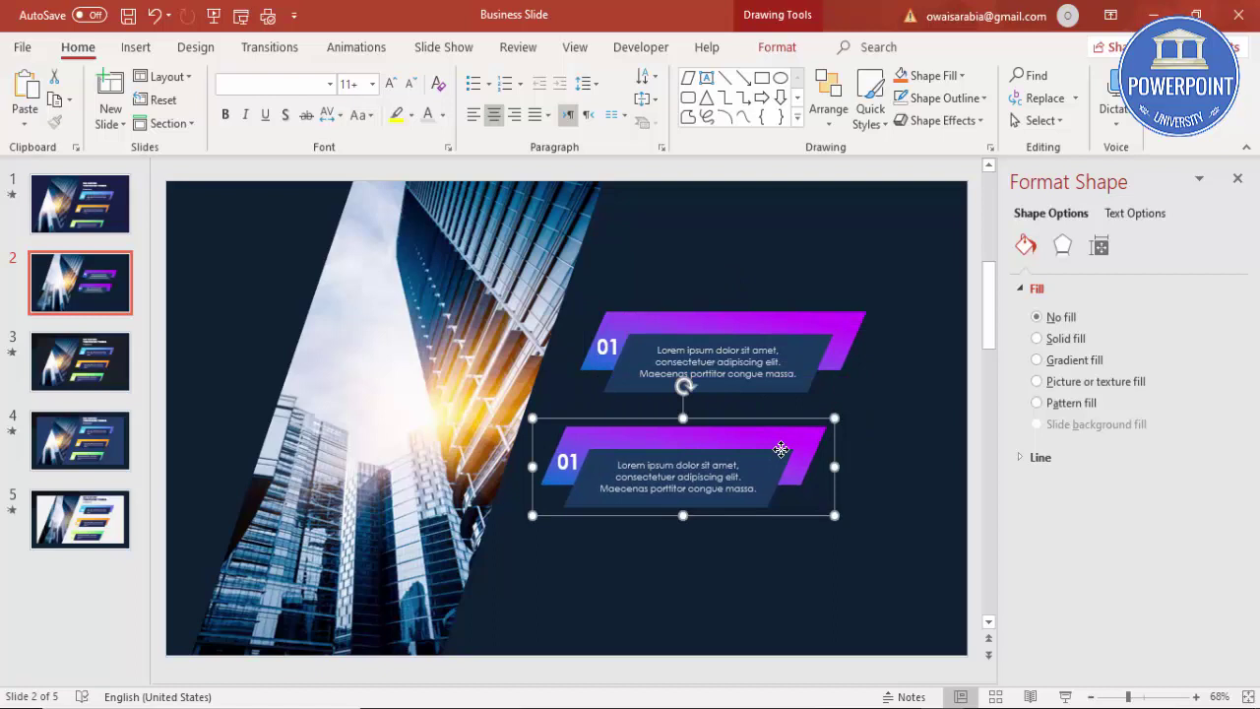
key(ctrl+d)
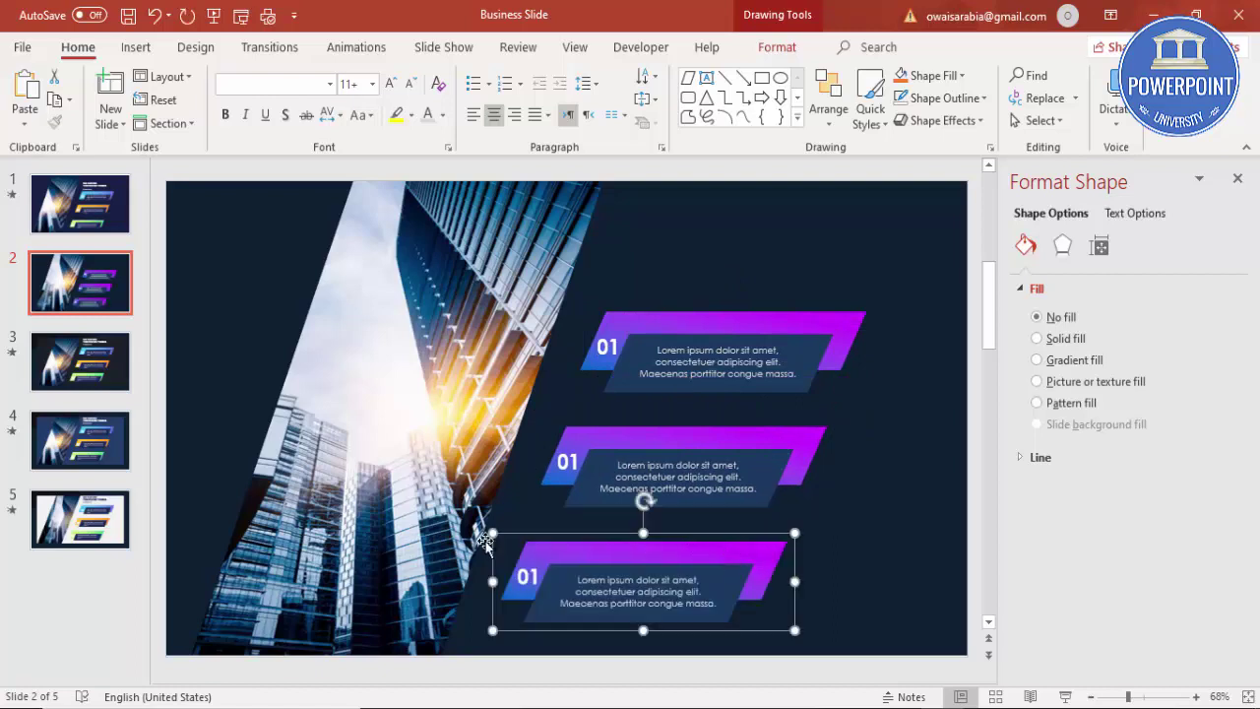
double_click(567, 462)
Change the middle banner's label to 02 and the bottom banner's to 03.
text(02)
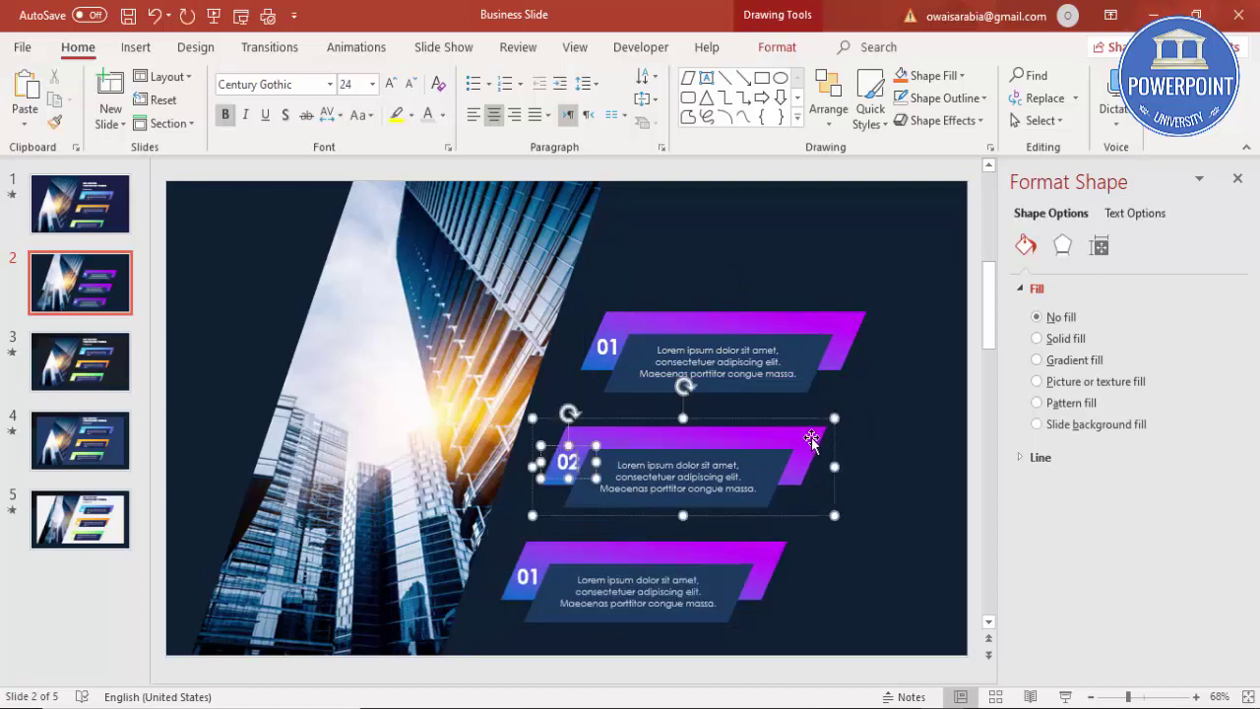
click(755, 571)
text(03)
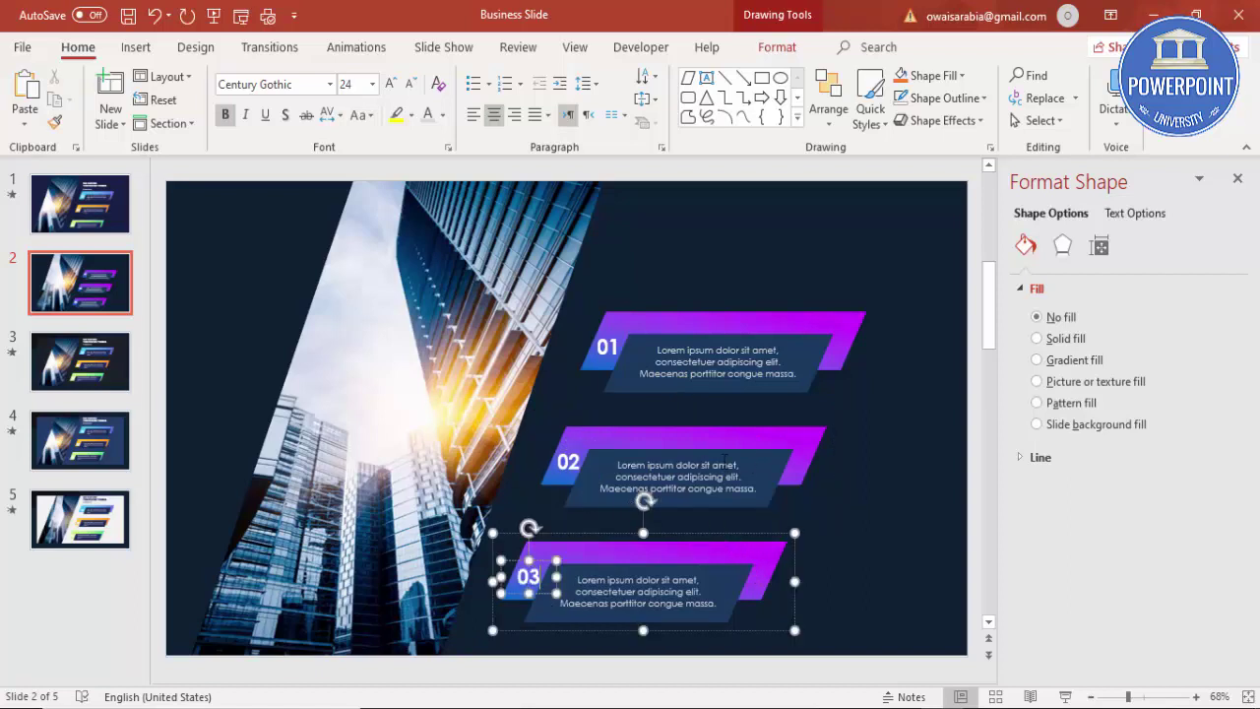
click(755, 438)
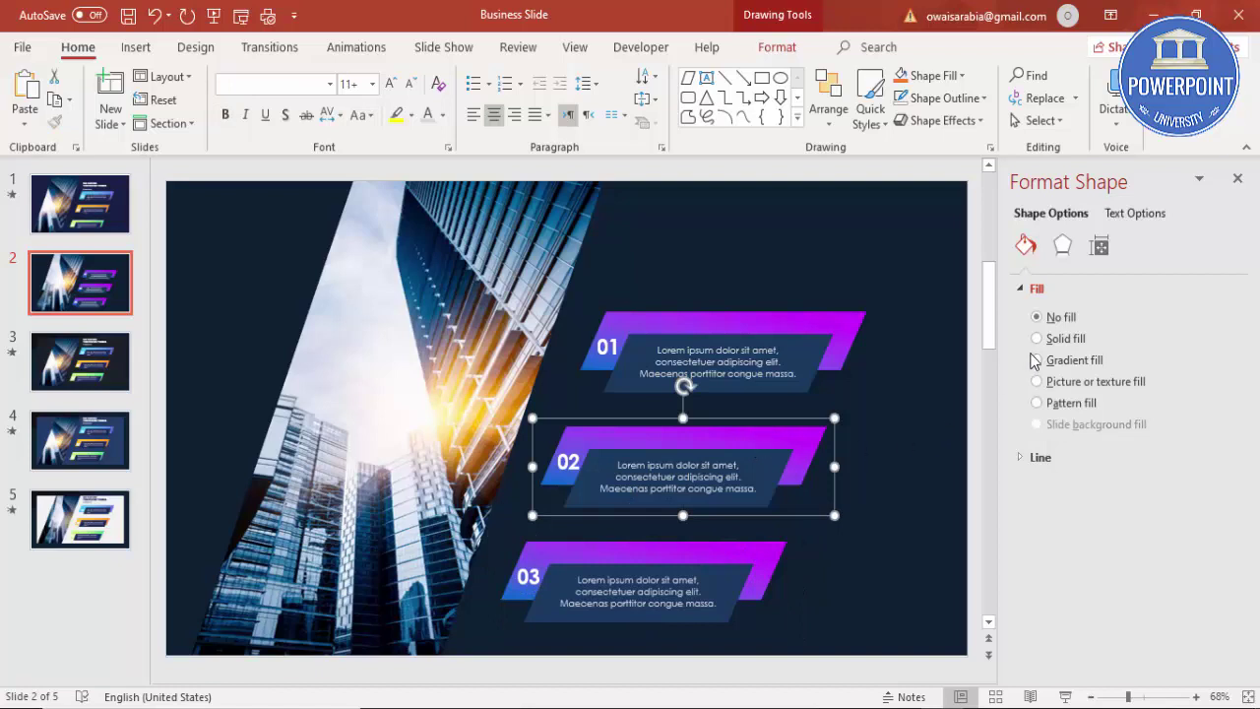
Give the 02 banner's shape a gradient running from pink on the left to orange on the right.
click(801, 437)
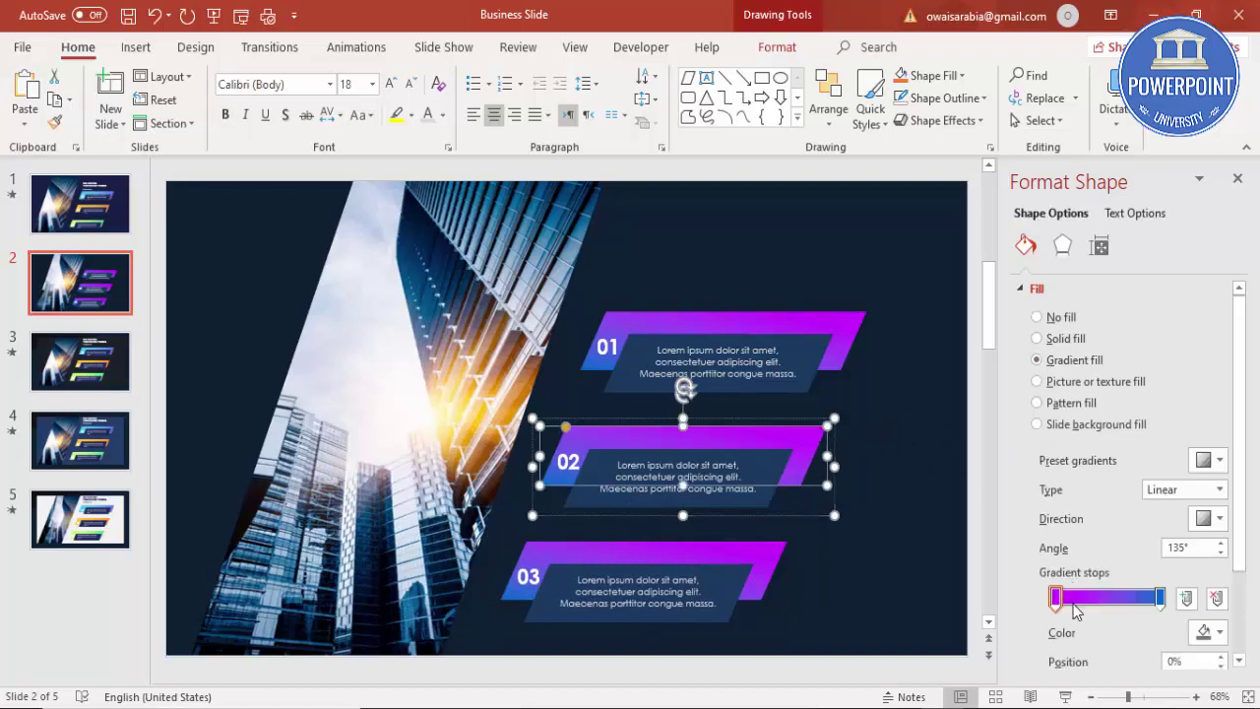
click(1217, 633)
click(1151, 589)
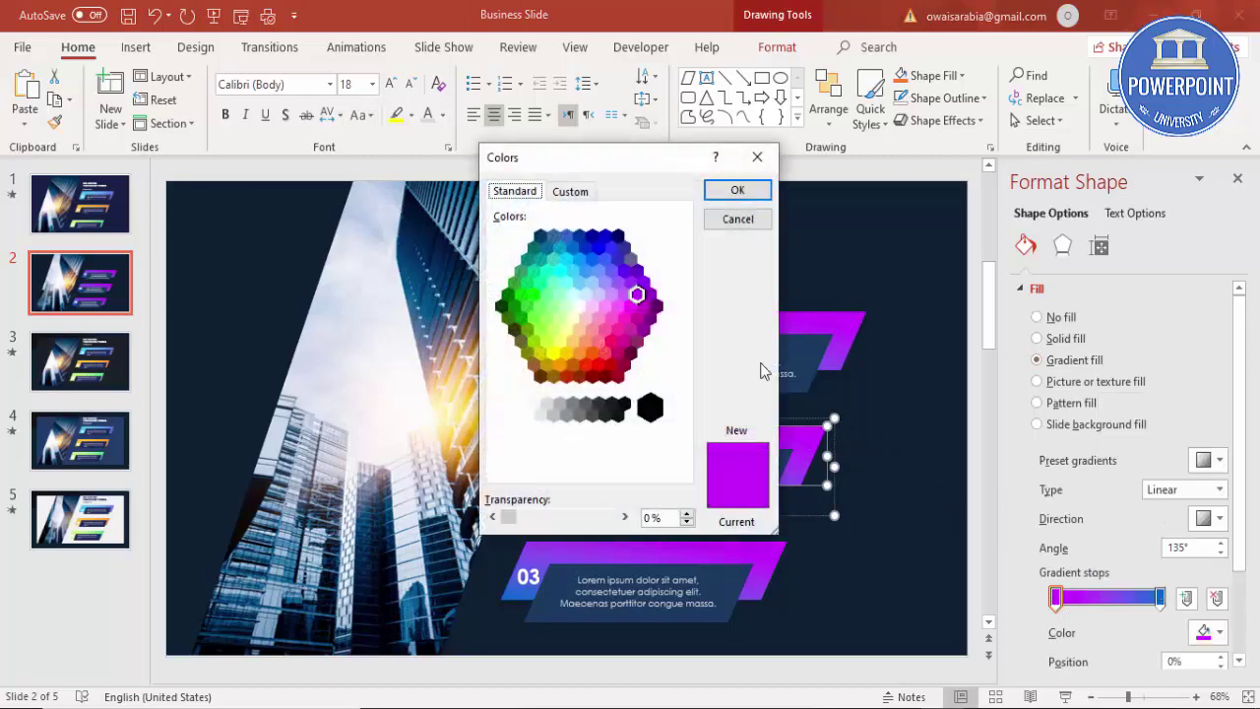
click(615, 336)
click(741, 191)
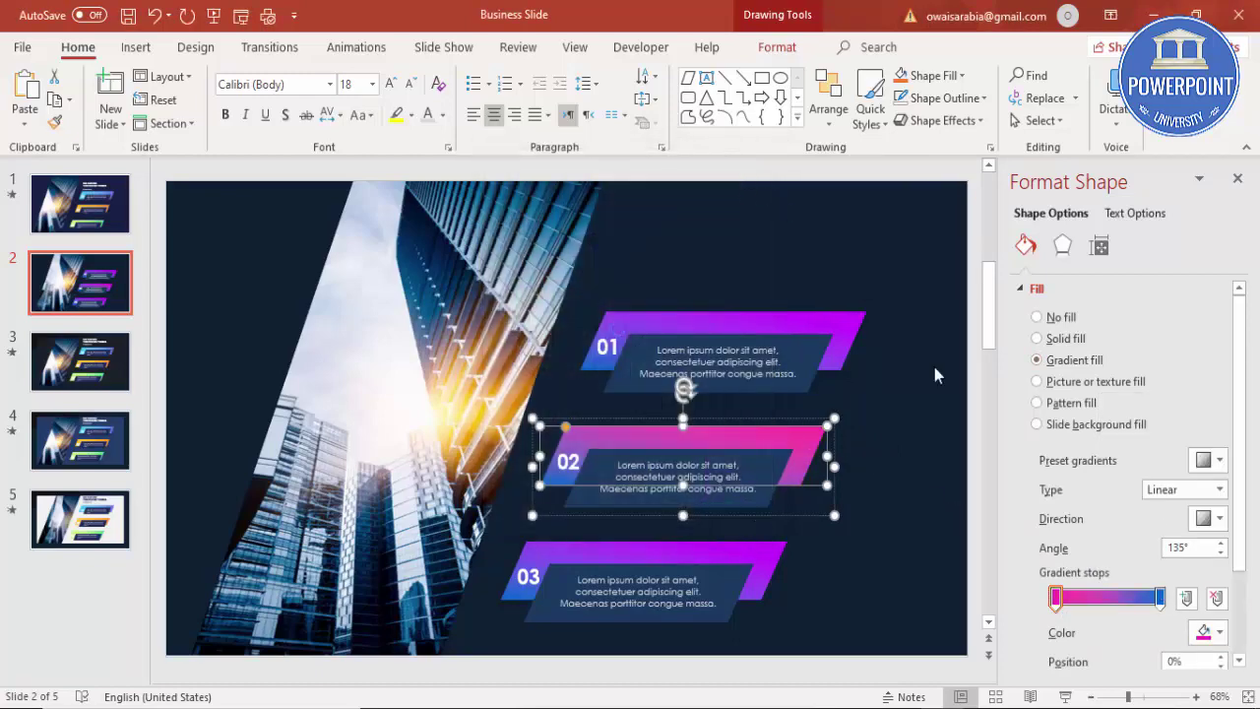
click(1159, 596)
click(1214, 634)
click(1158, 590)
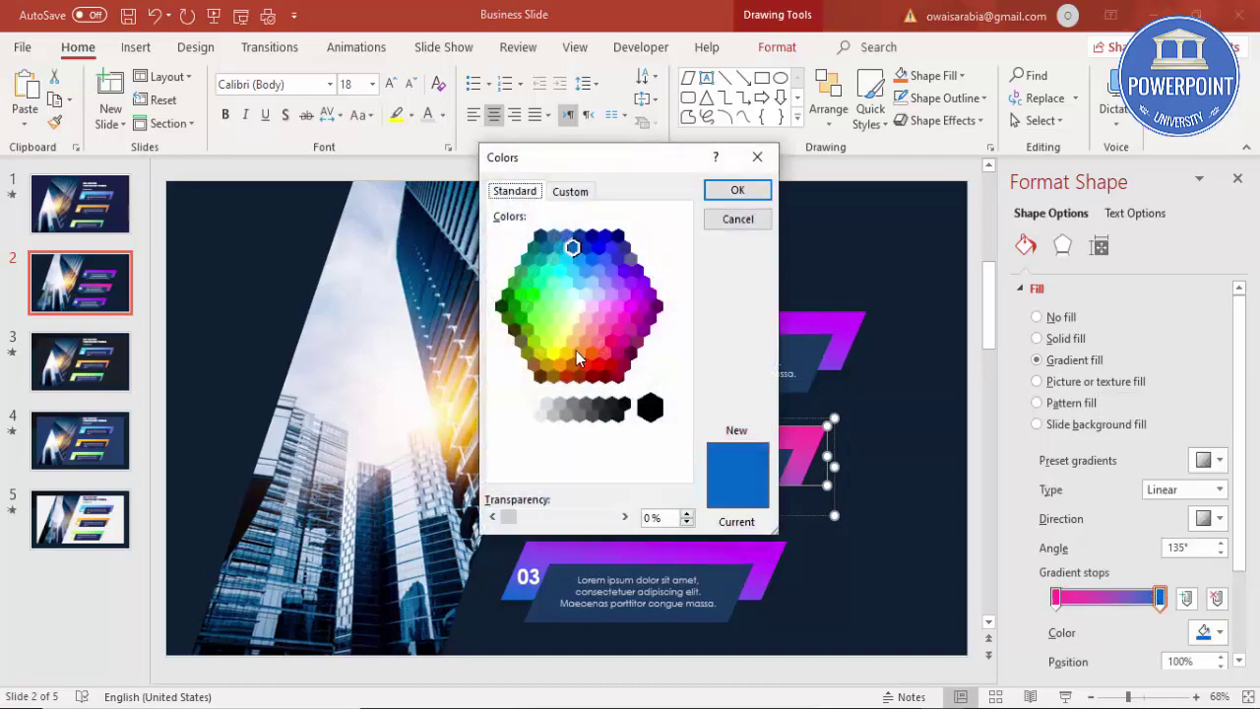
click(559, 341)
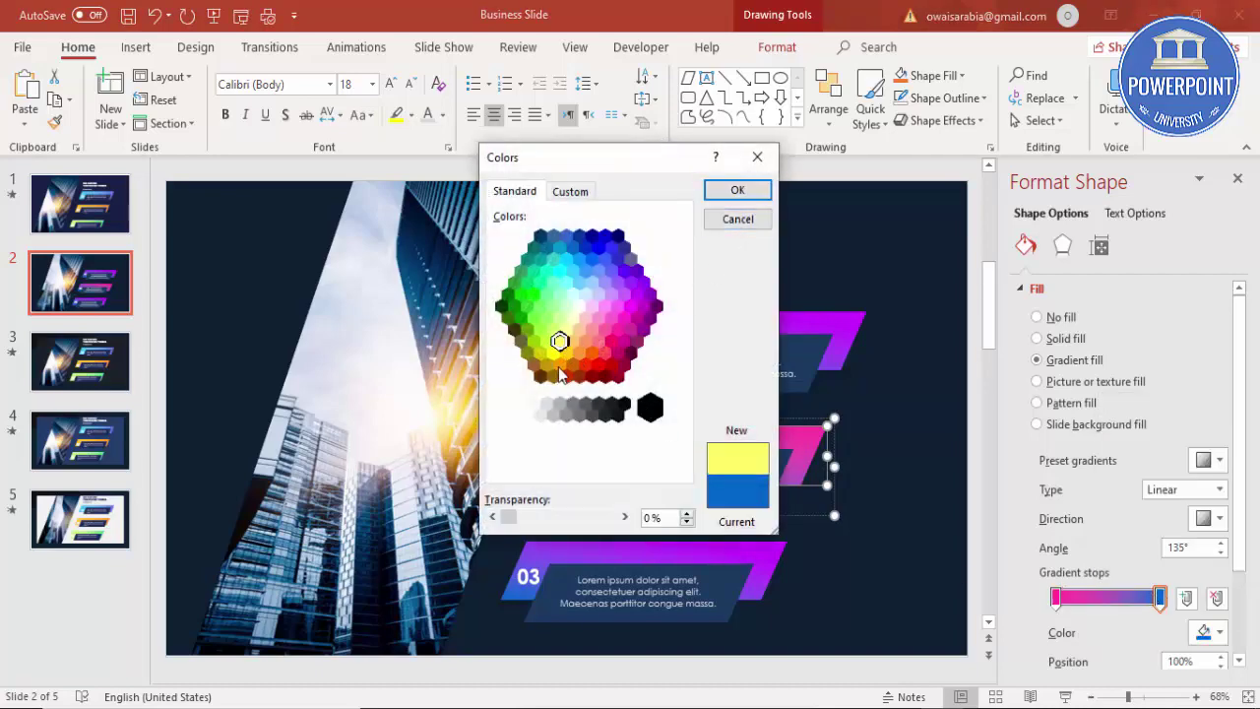
click(737, 189)
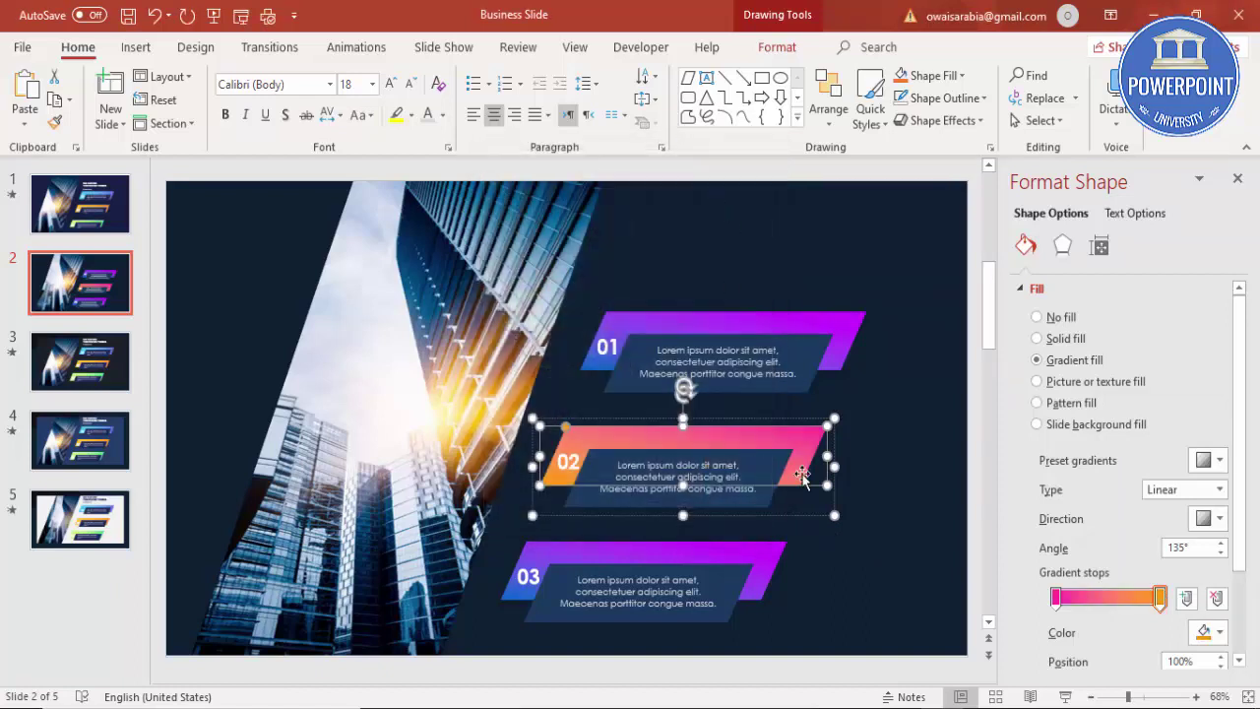
click(928, 490)
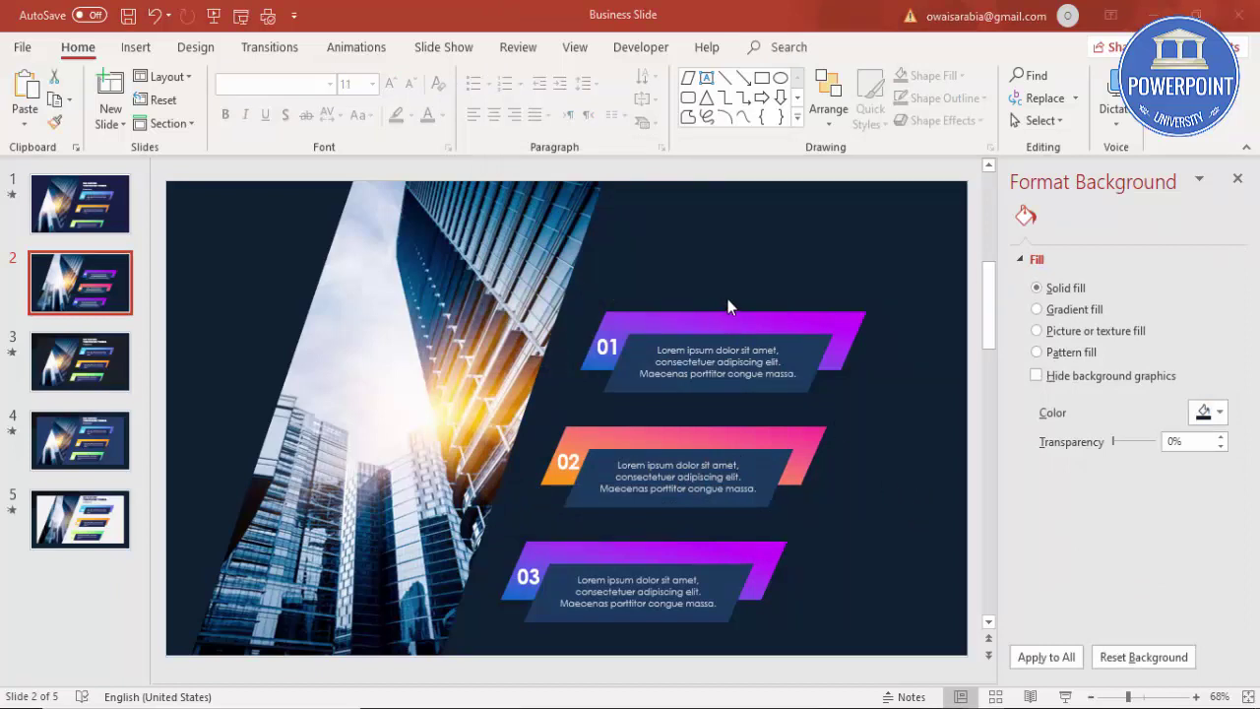
Add a text box above the 01 banner reading 'ADD BUSINESS TITLE HERE'.
click(146, 54)
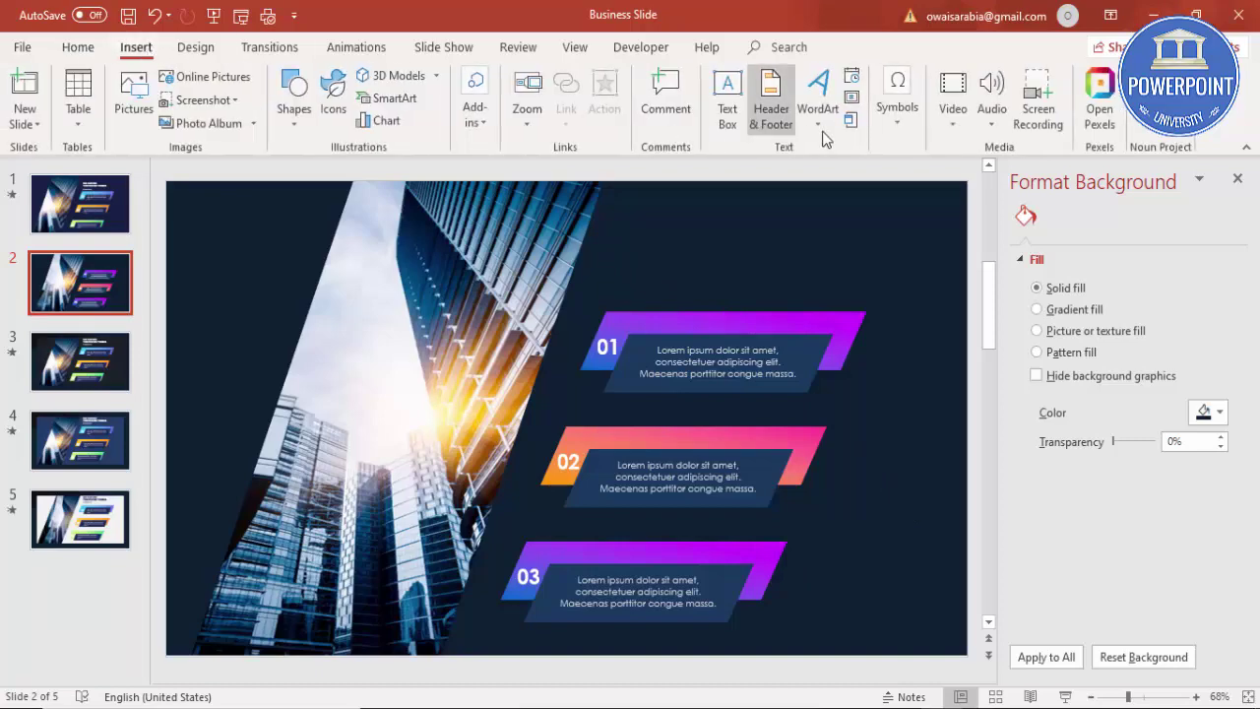
click(727, 98)
drag(626, 228, 835, 298)
text(ADD )
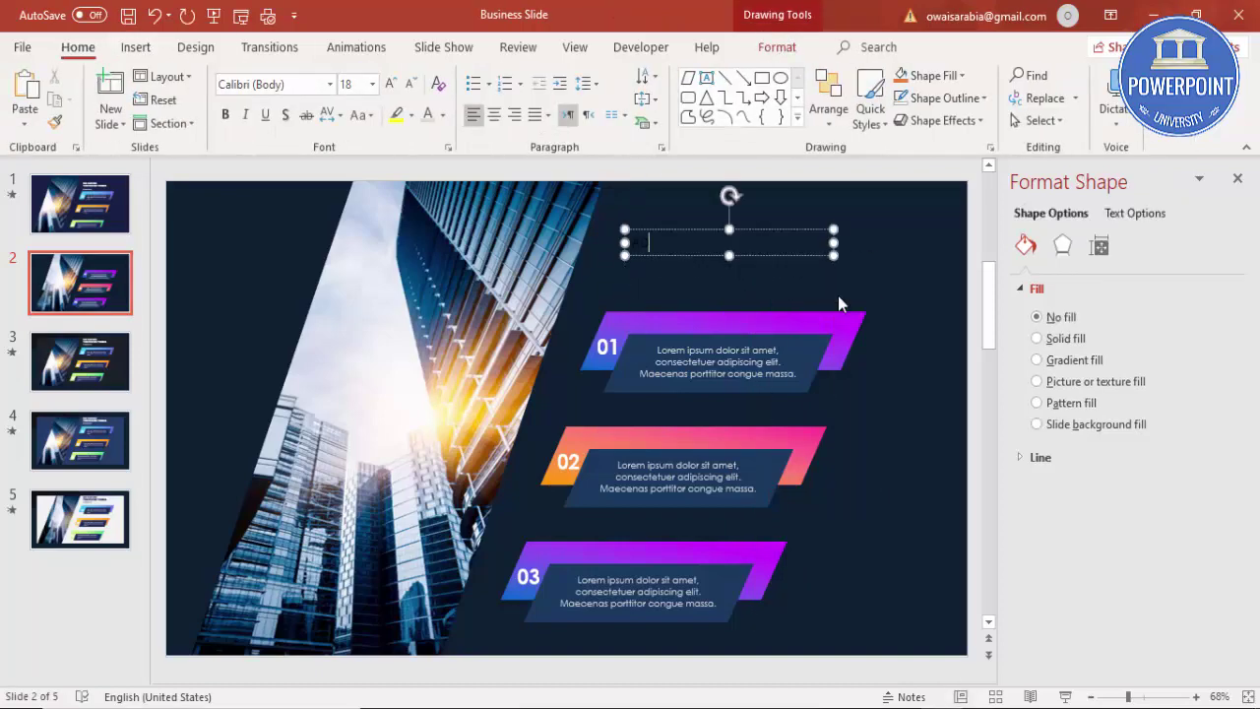
text(BUSINESS TITLE HERE)
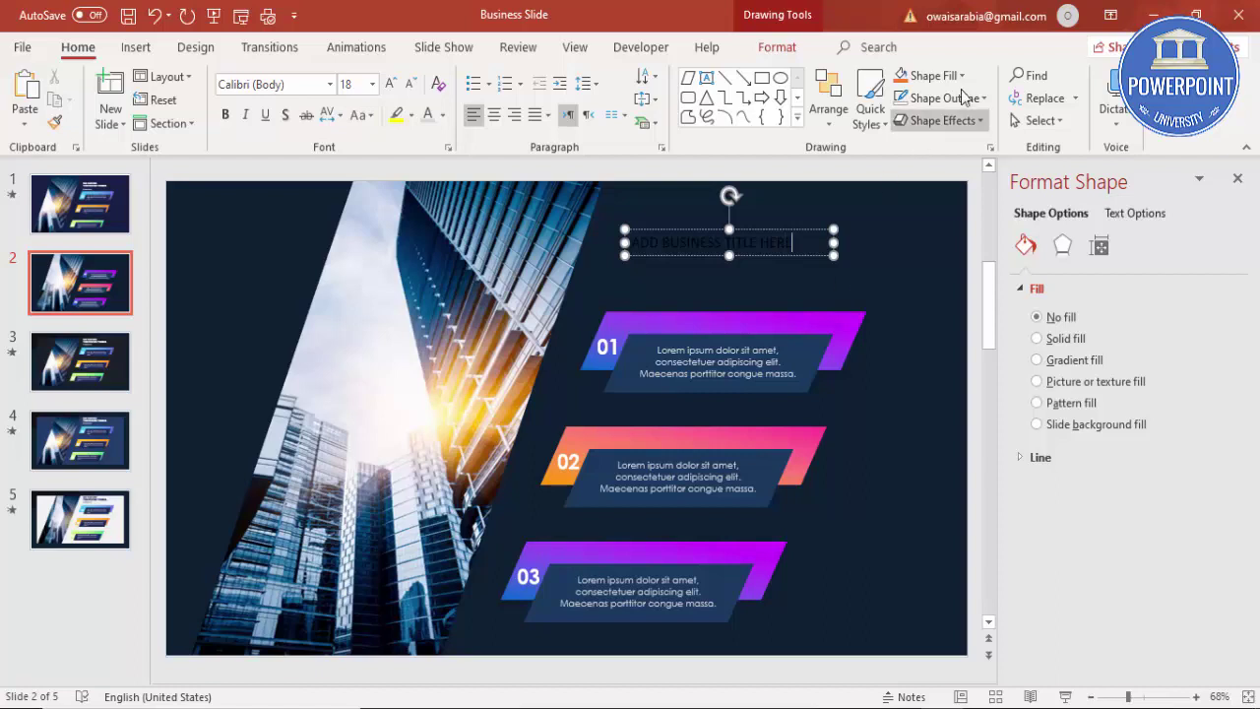
Make the title white, bold, 28-pt Century Gothic, then widen the box and move it higher.
click(813, 228)
click(442, 115)
click(429, 160)
click(308, 86)
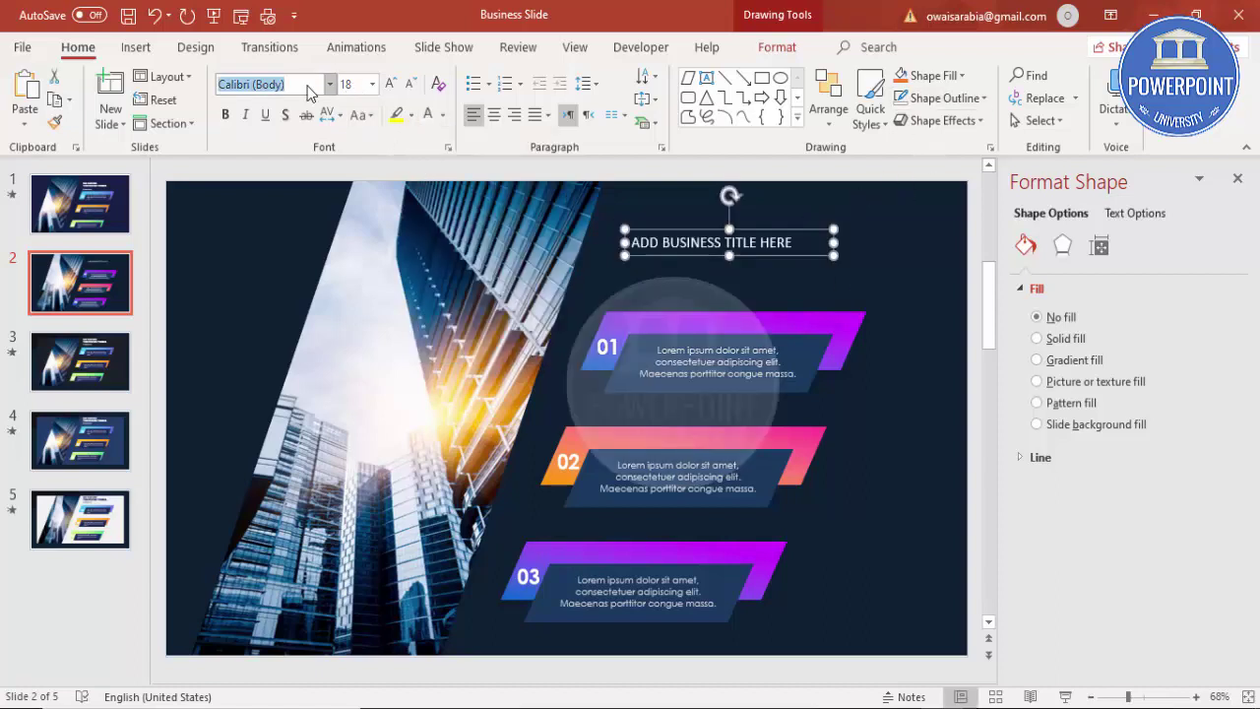
text(Century Gothic)
key(Return)
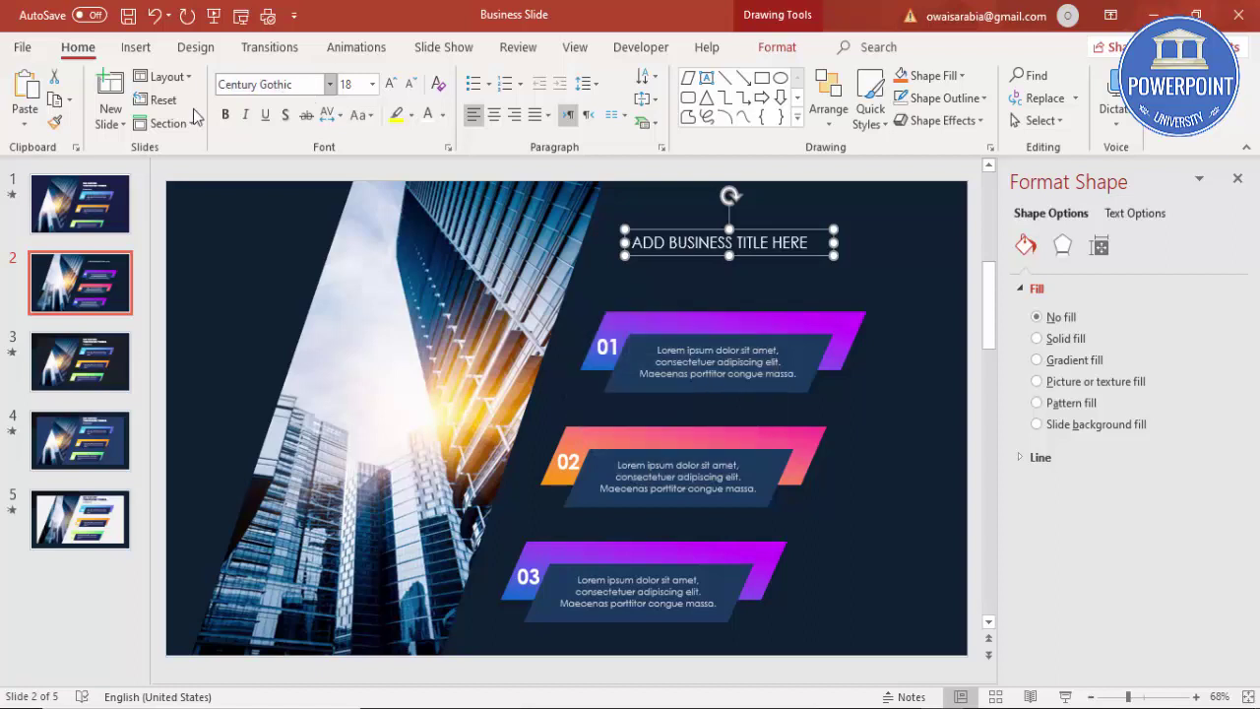
click(225, 115)
click(391, 84)
click(391, 85)
click(391, 85)
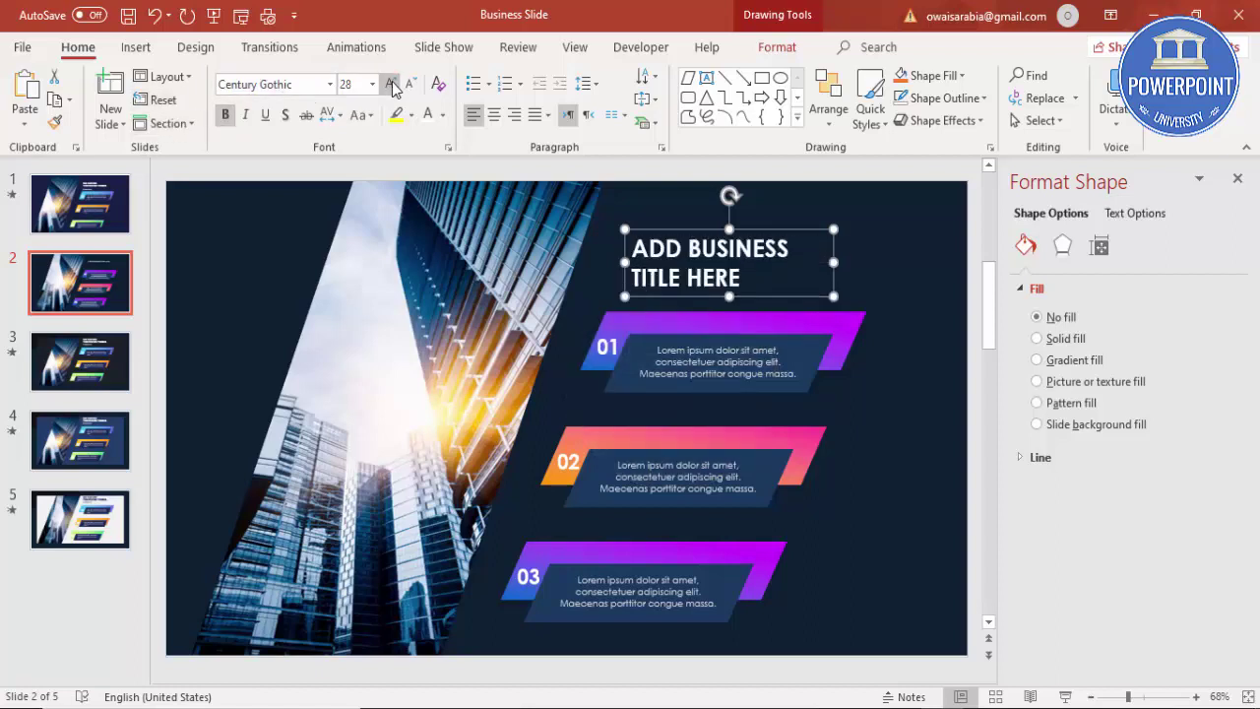
drag(797, 228, 870, 244)
drag(823, 211, 818, 205)
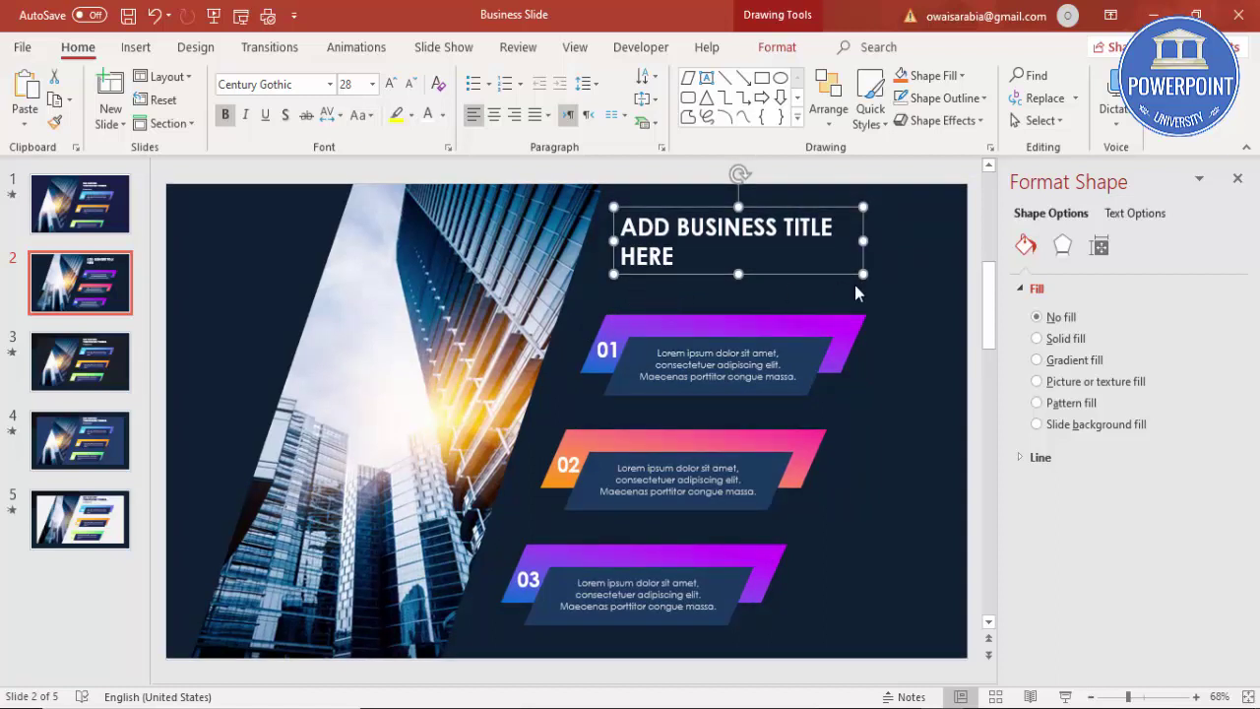
Ungroup the 01, 02 and 03 banners.
click(840, 339)
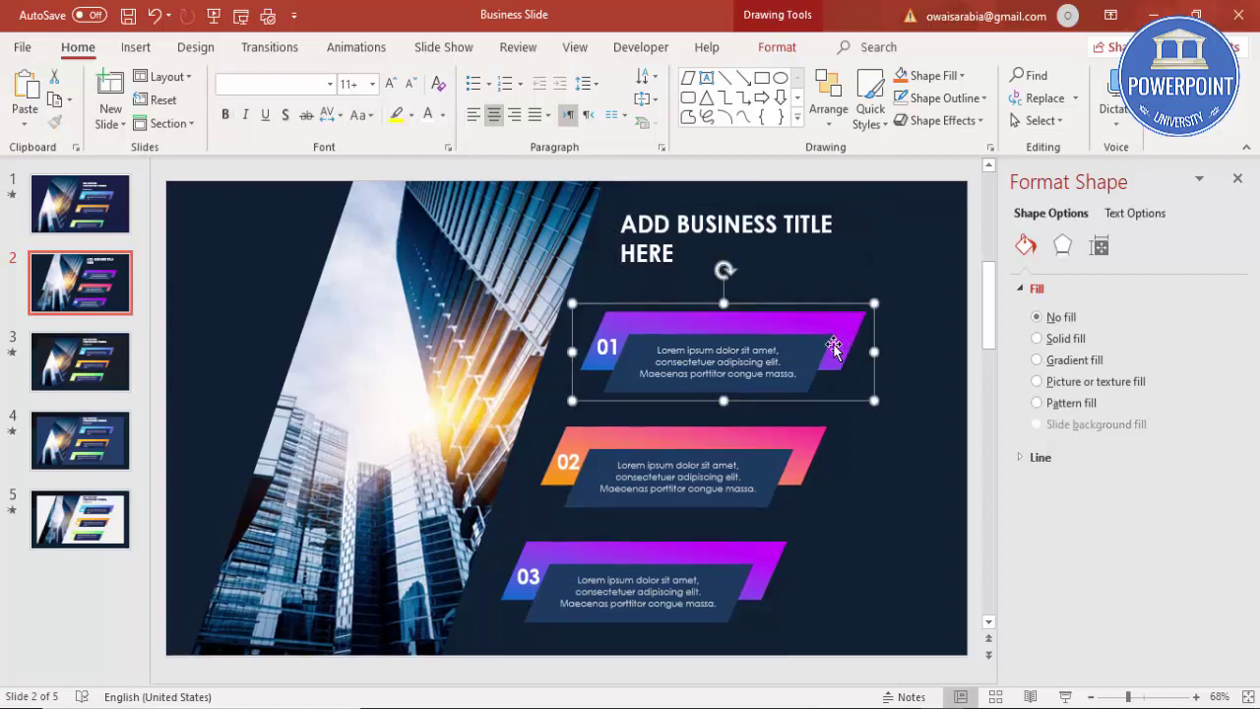
shift+click(793, 441)
shift+click(753, 563)
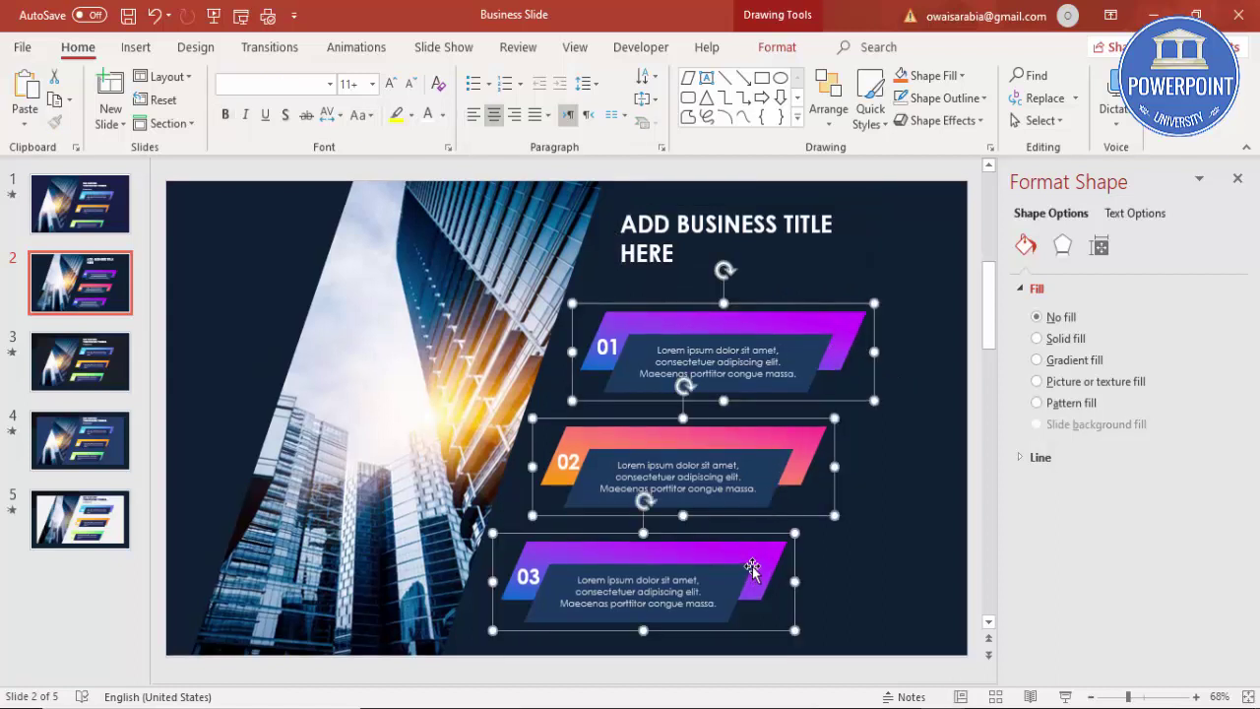
right_click(753, 532)
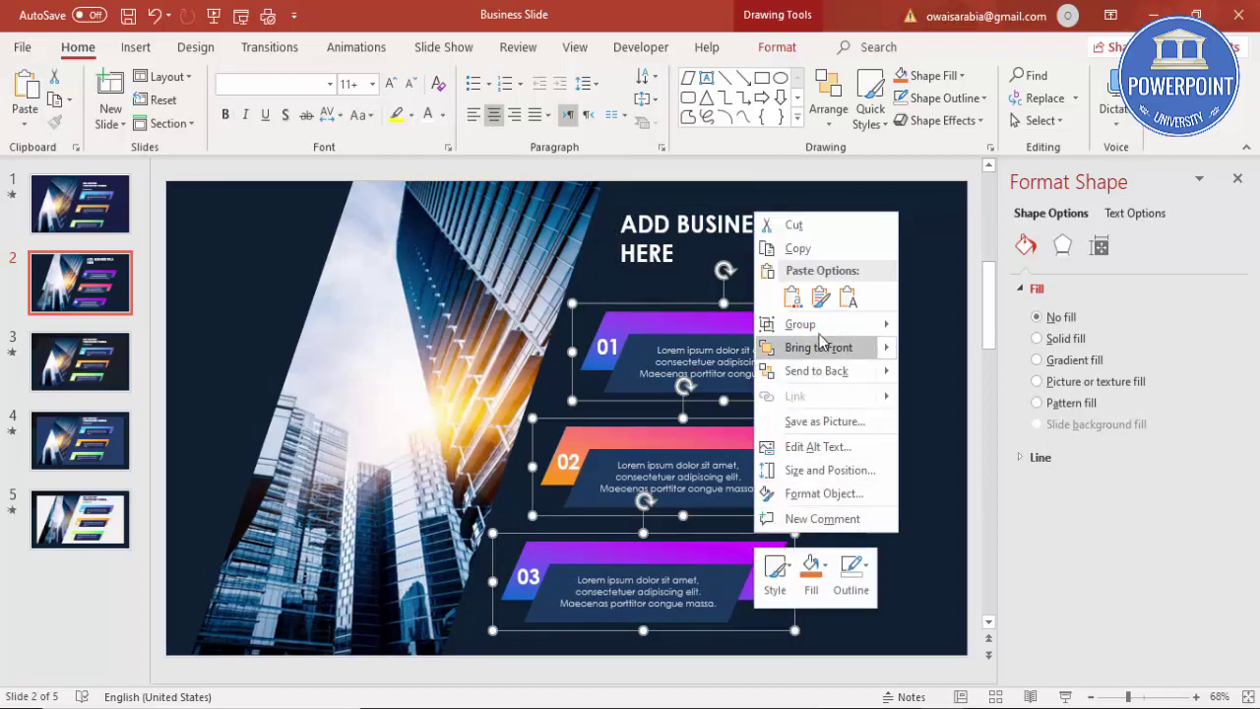
mouse_move(858, 324)
click(933, 380)
click(894, 462)
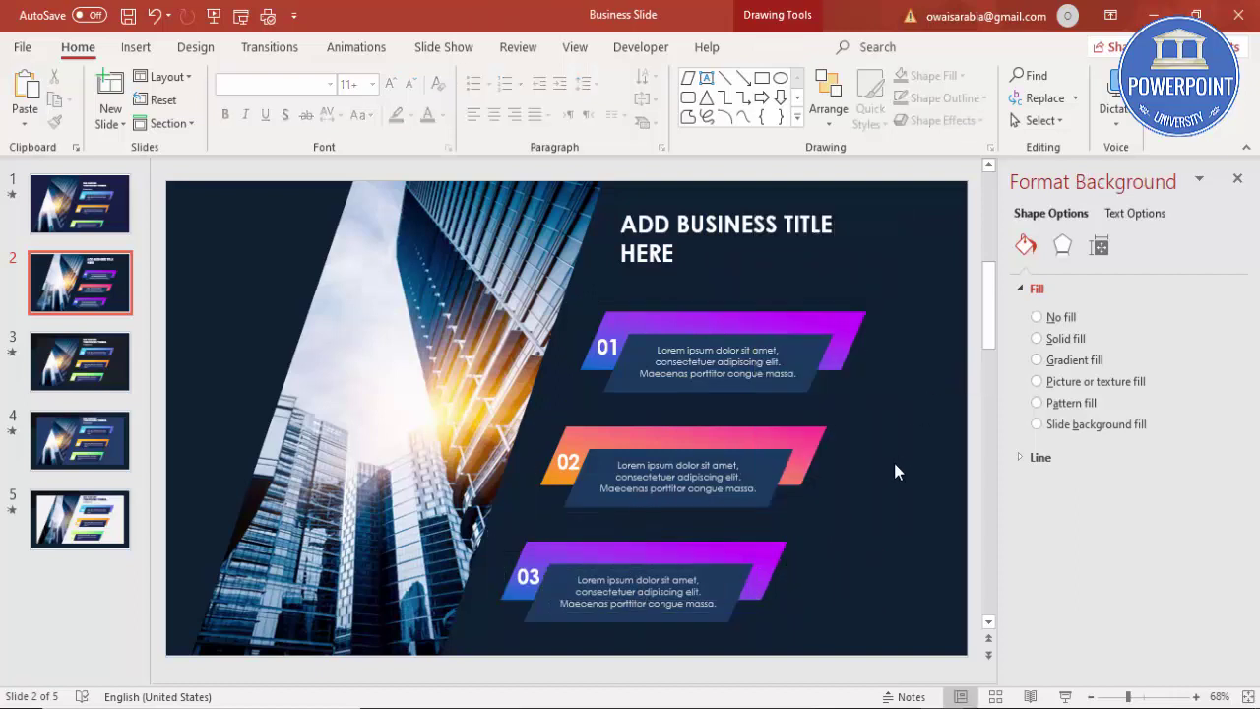
Group the 01 banner shape with its 01 number.
click(637, 312)
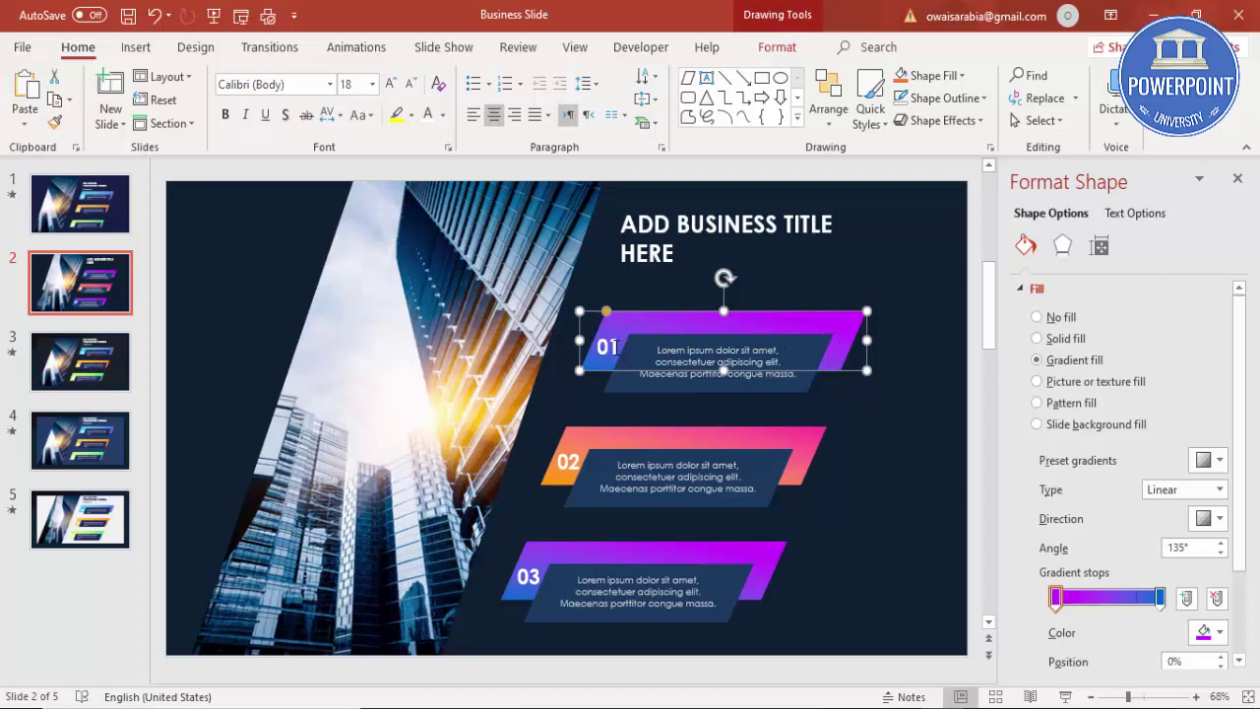
shift+click(610, 347)
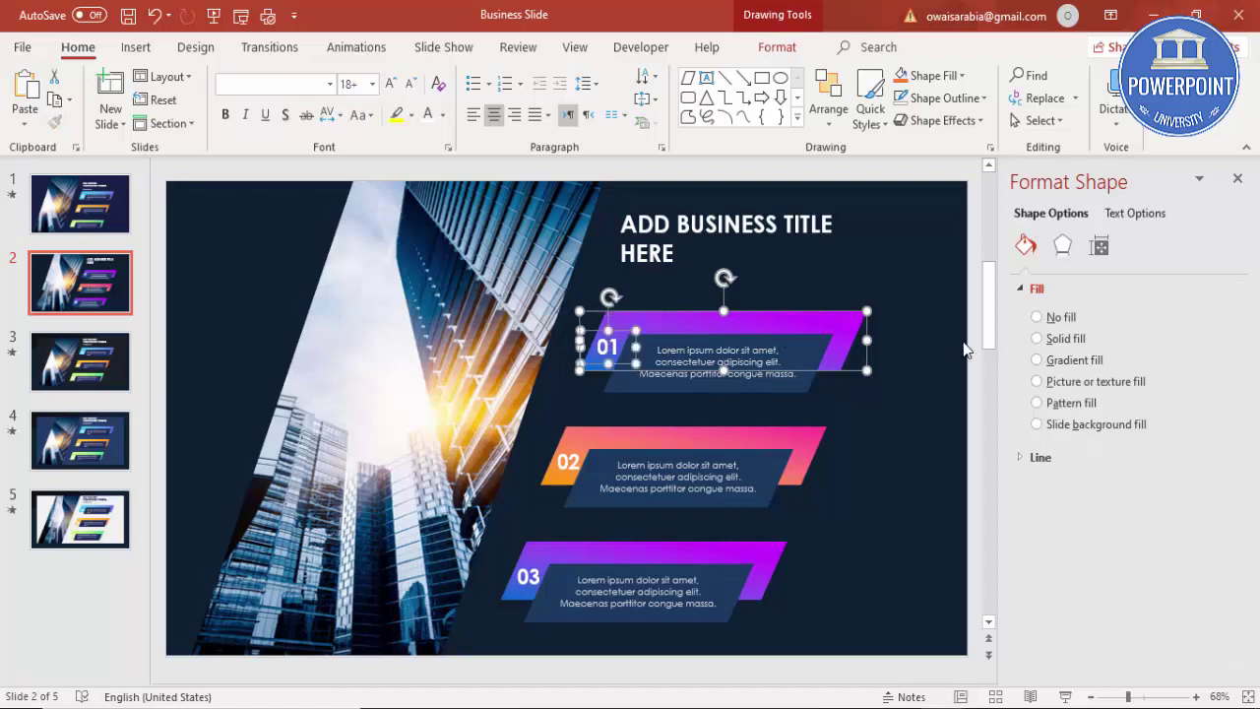
key(ctrl+g)
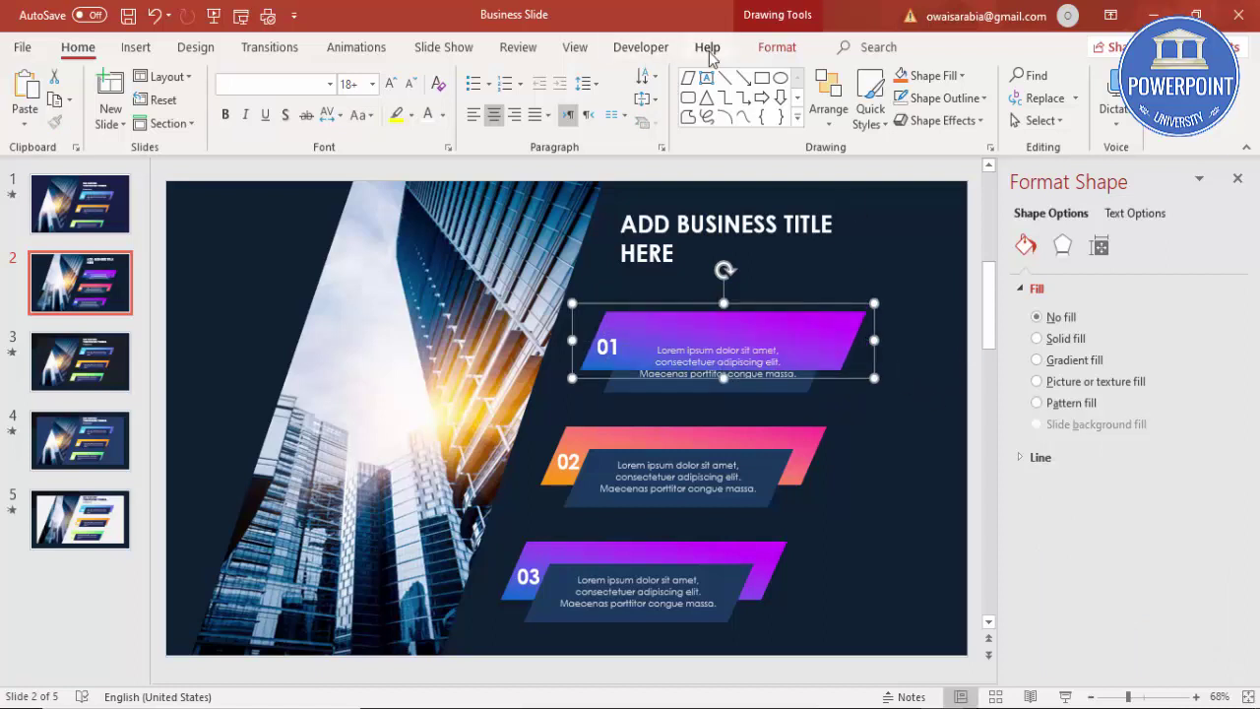
Send the 01 banner to the back and group it with its 01 number label.
click(777, 47)
click(991, 100)
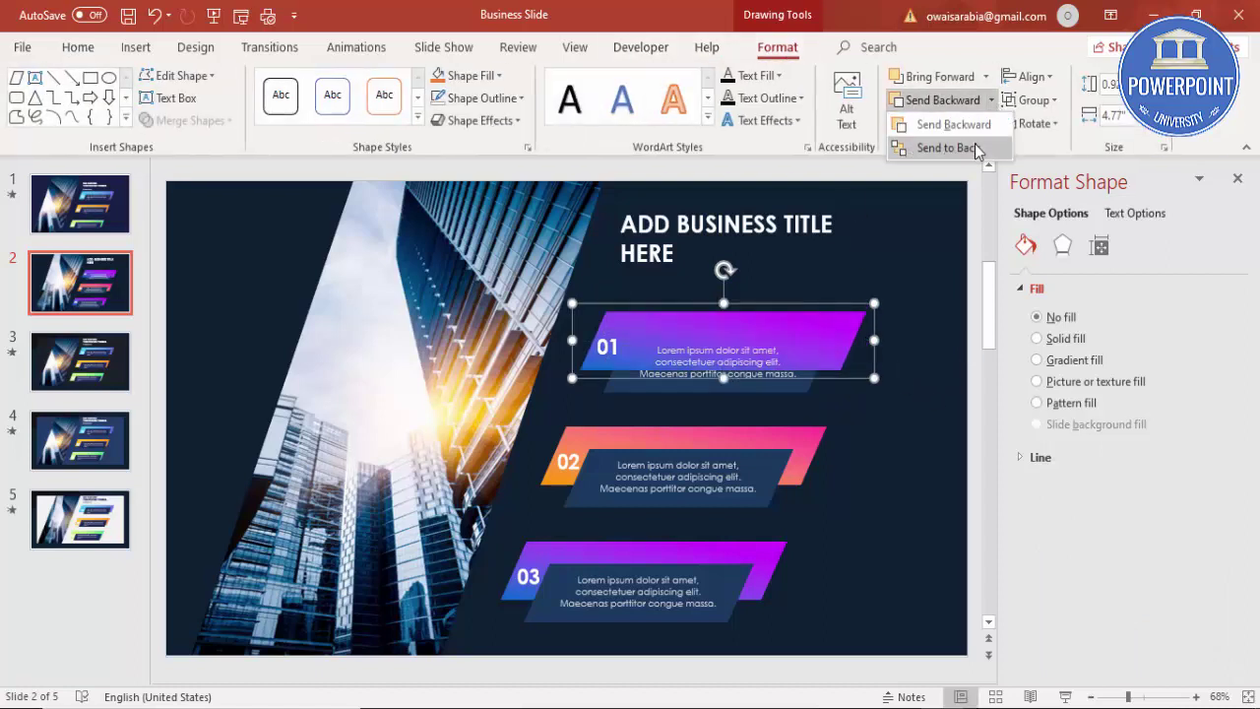
click(945, 148)
click(854, 381)
click(758, 360)
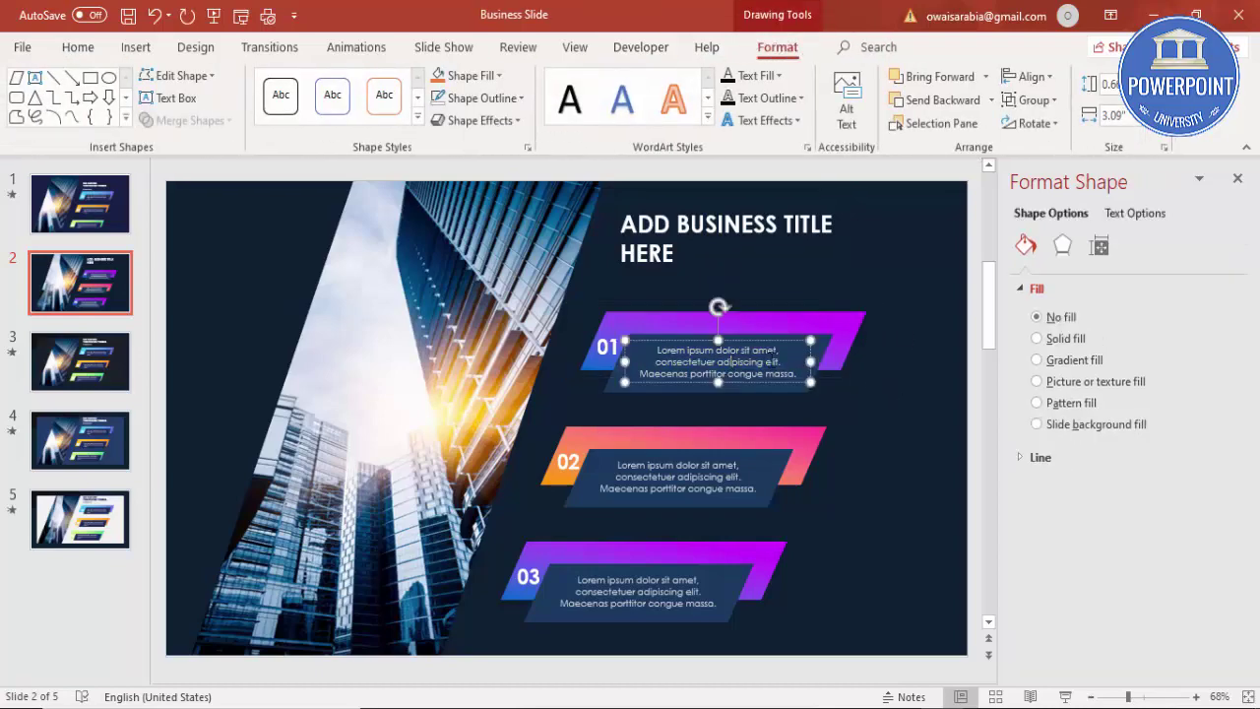
shift+click(820, 344)
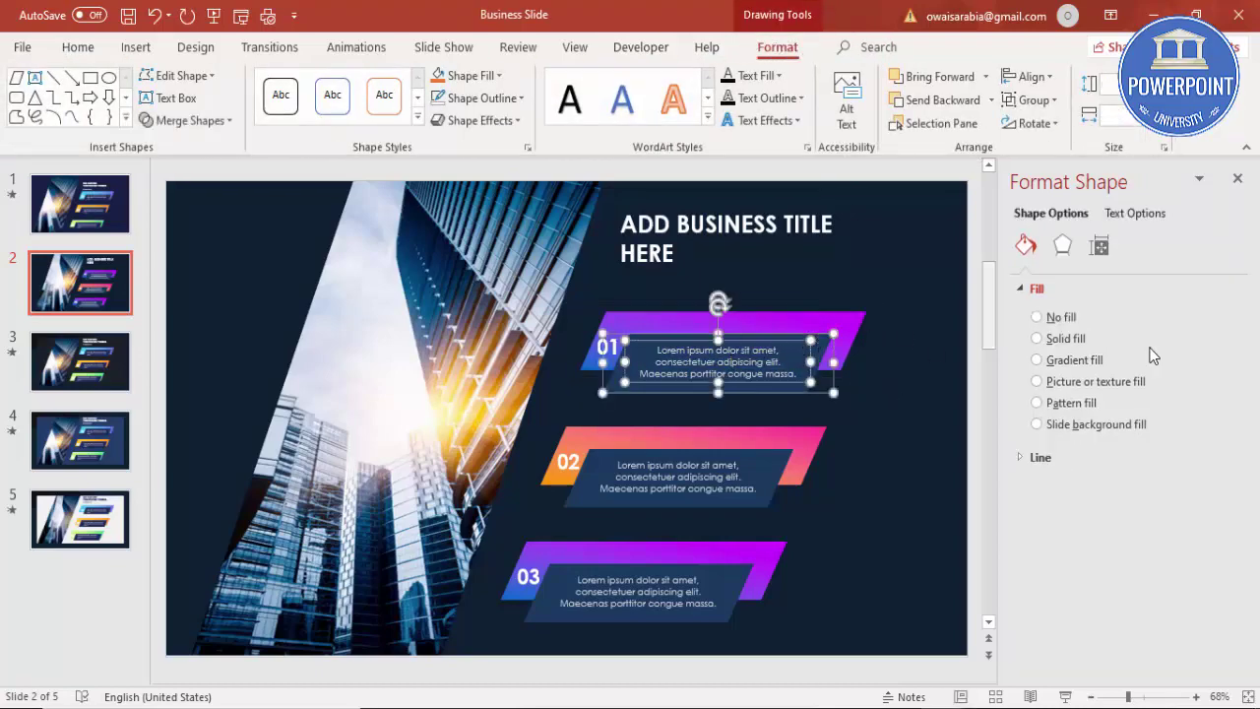
key(ctrl+g)
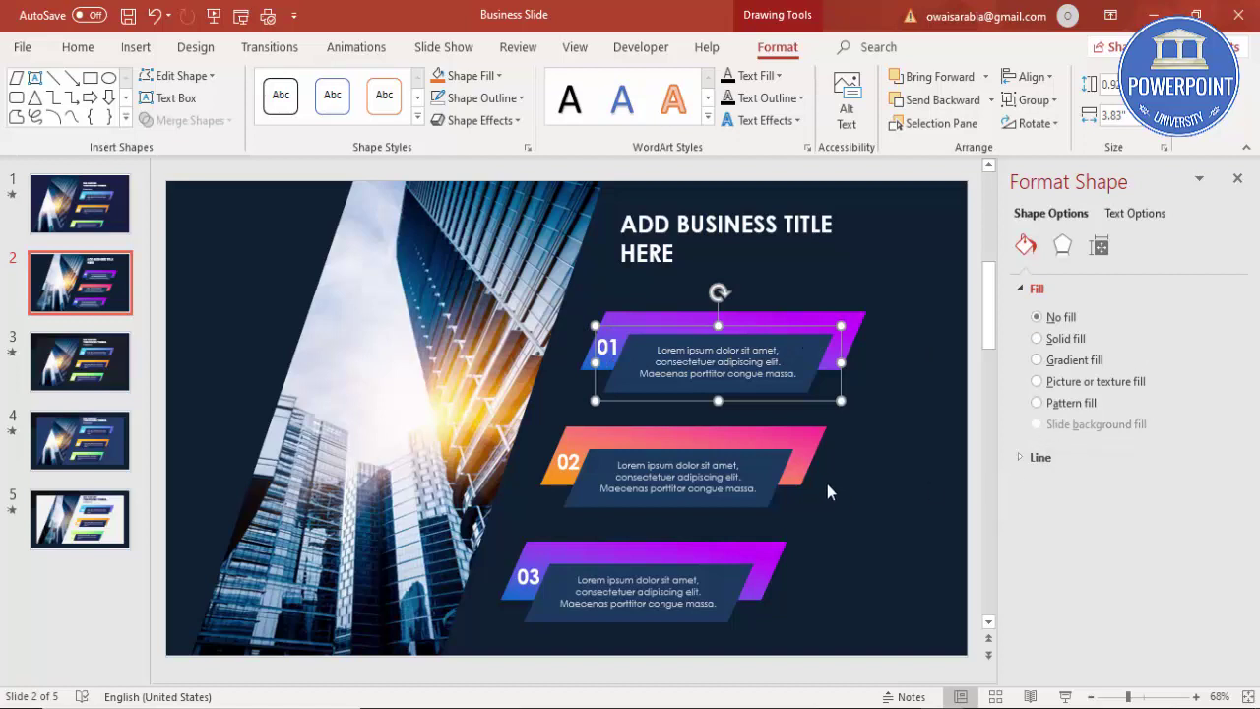
Select the pieces of the 02 banner group, then the 03 description text and dark strip.
click(574, 462)
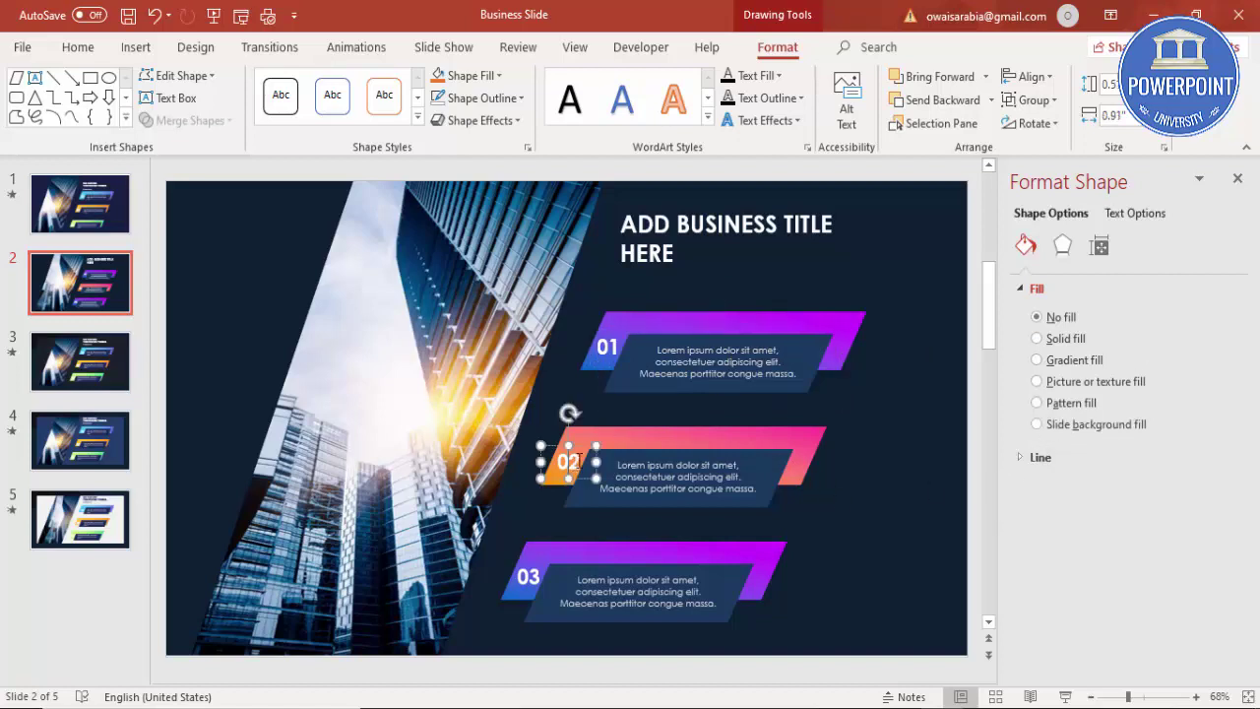
click(619, 465)
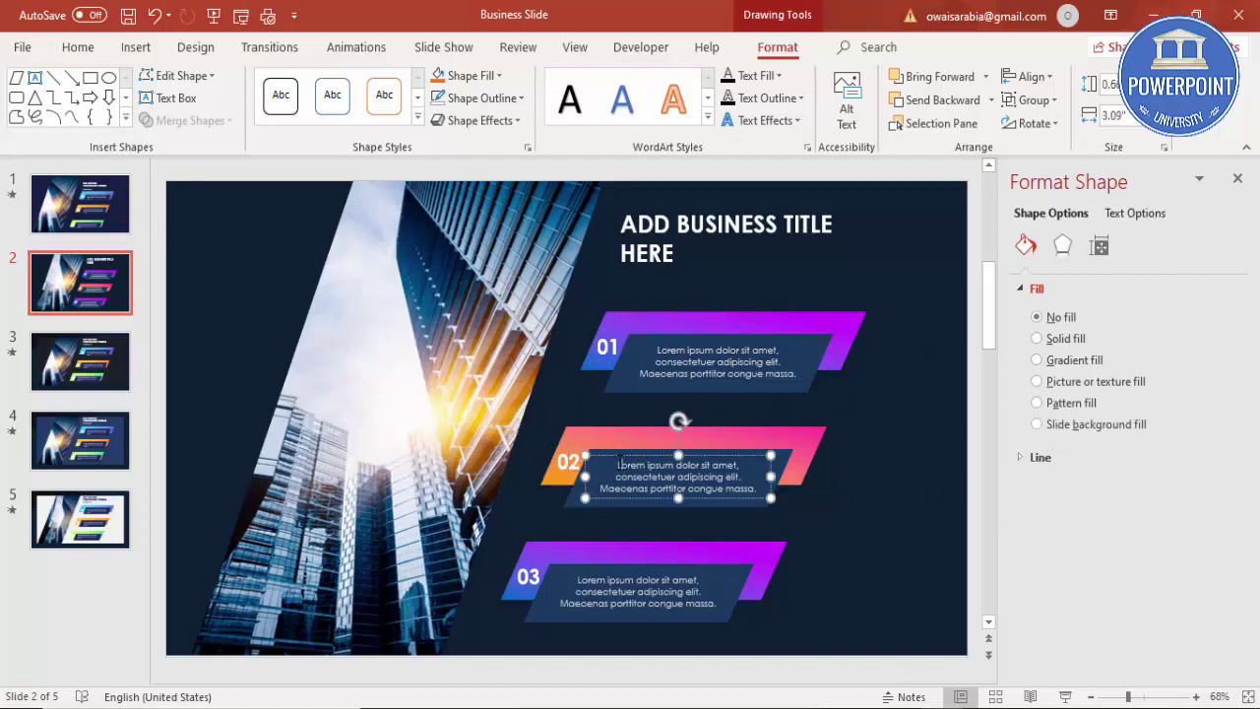
click(893, 476)
click(817, 450)
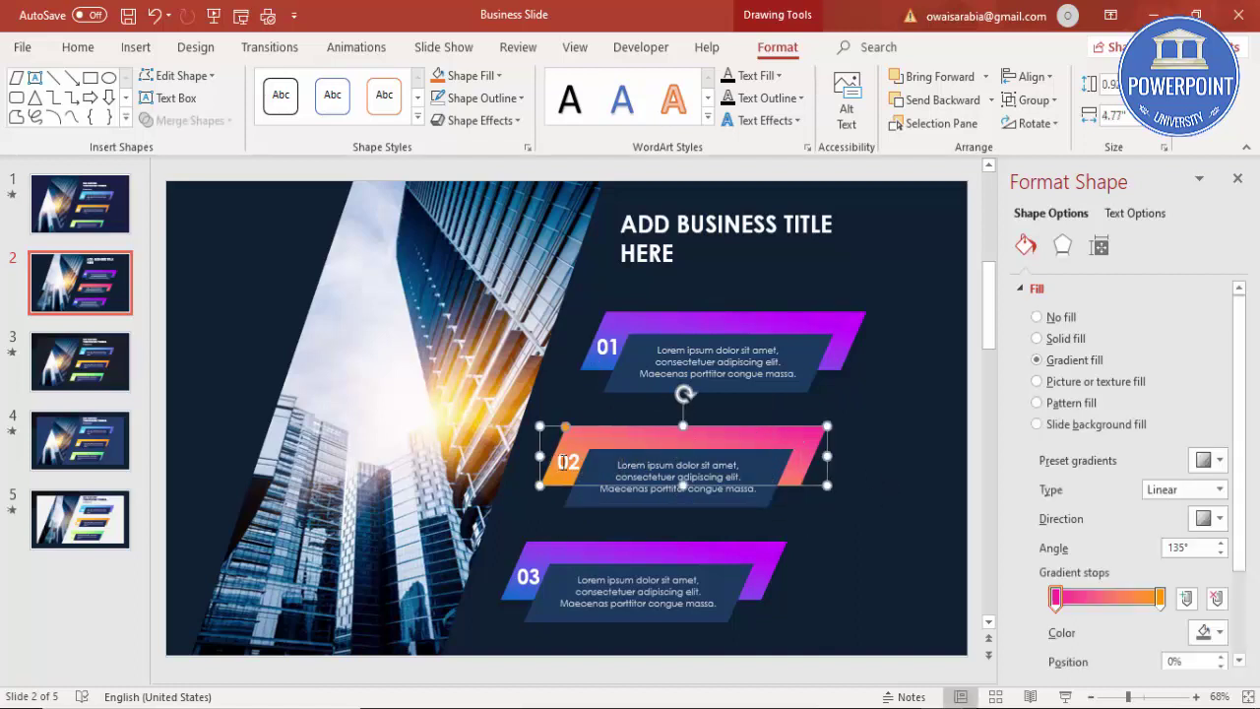
click(546, 455)
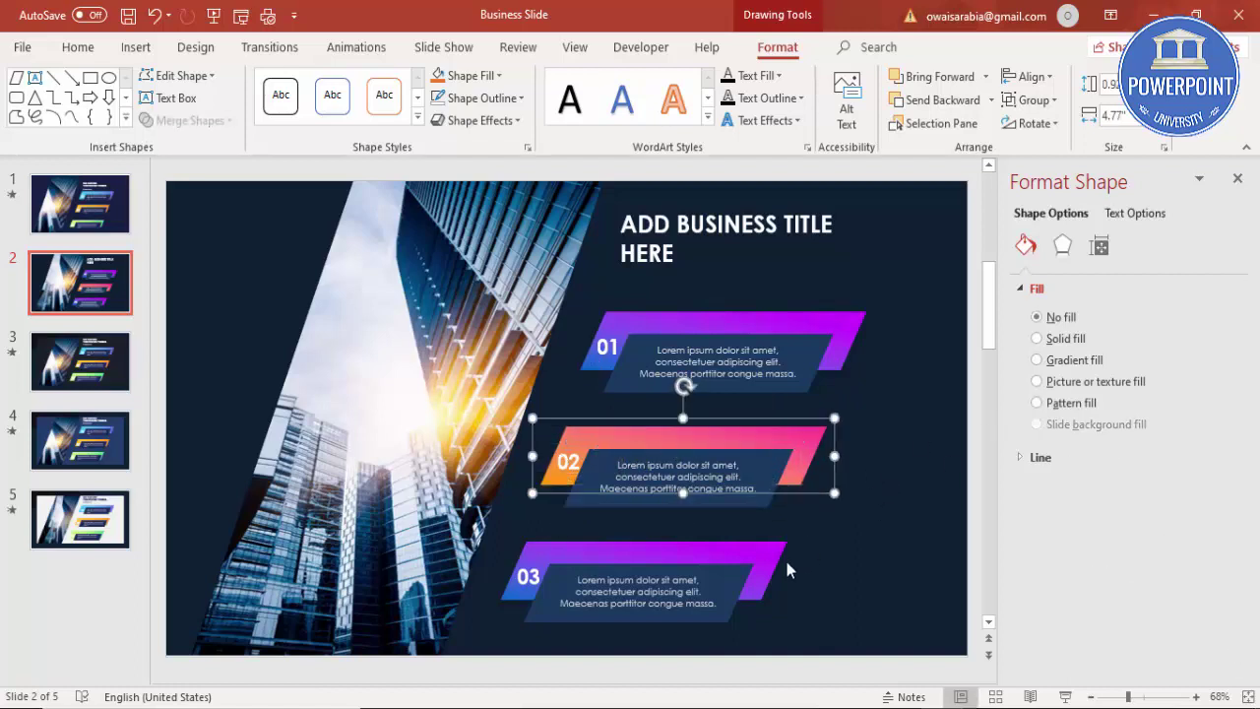
click(628, 581)
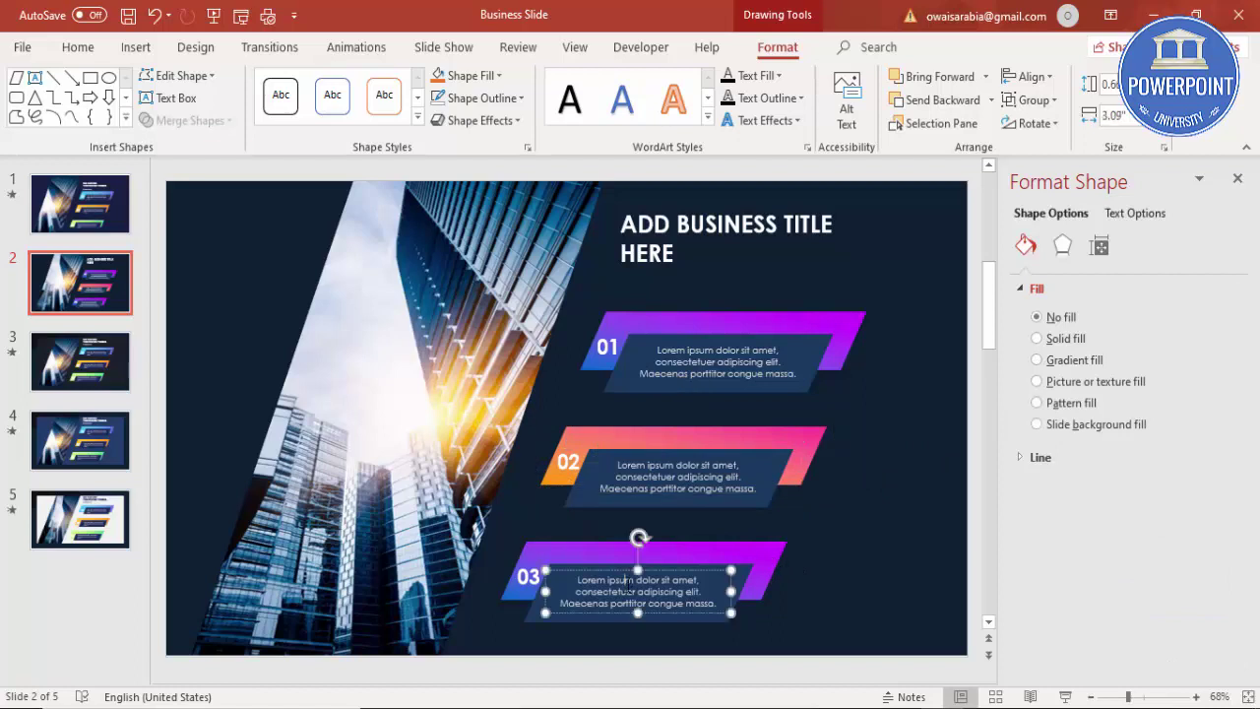
shift+click(753, 581)
click(758, 563)
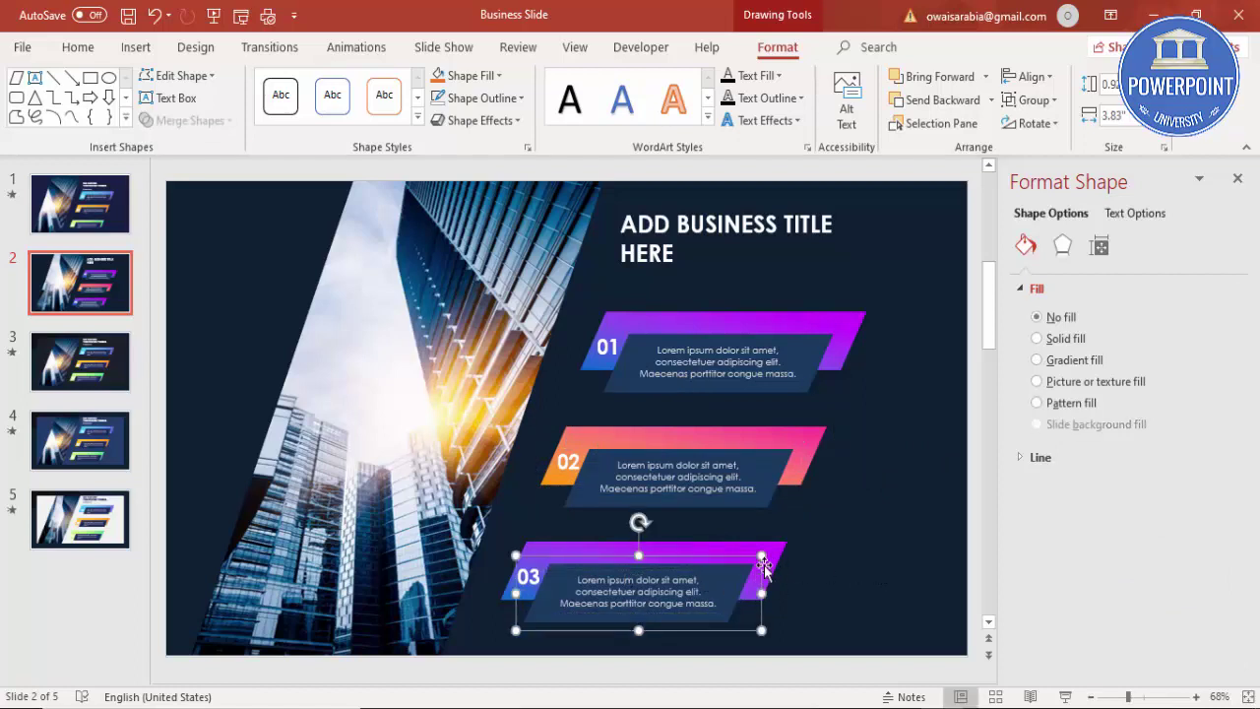
Group the purple 03 banner with its 03 number and close the Format Background pane.
click(582, 548)
click(521, 576)
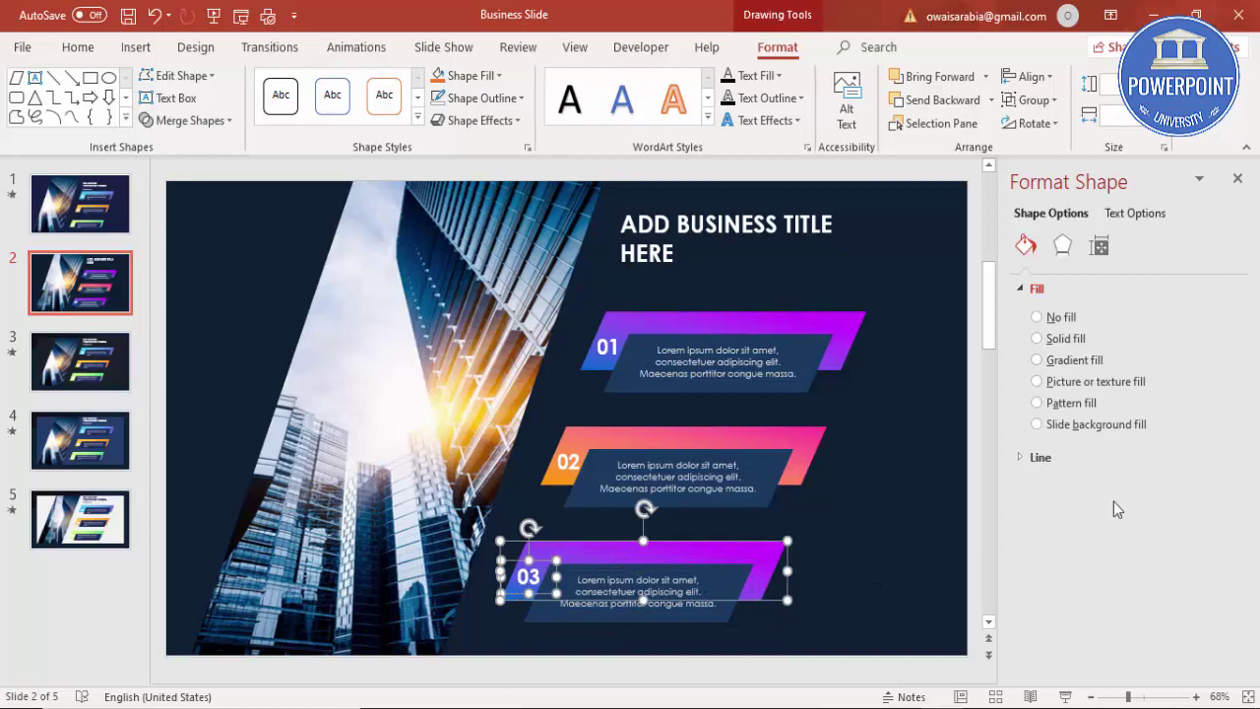
key(Tab)
click(884, 484)
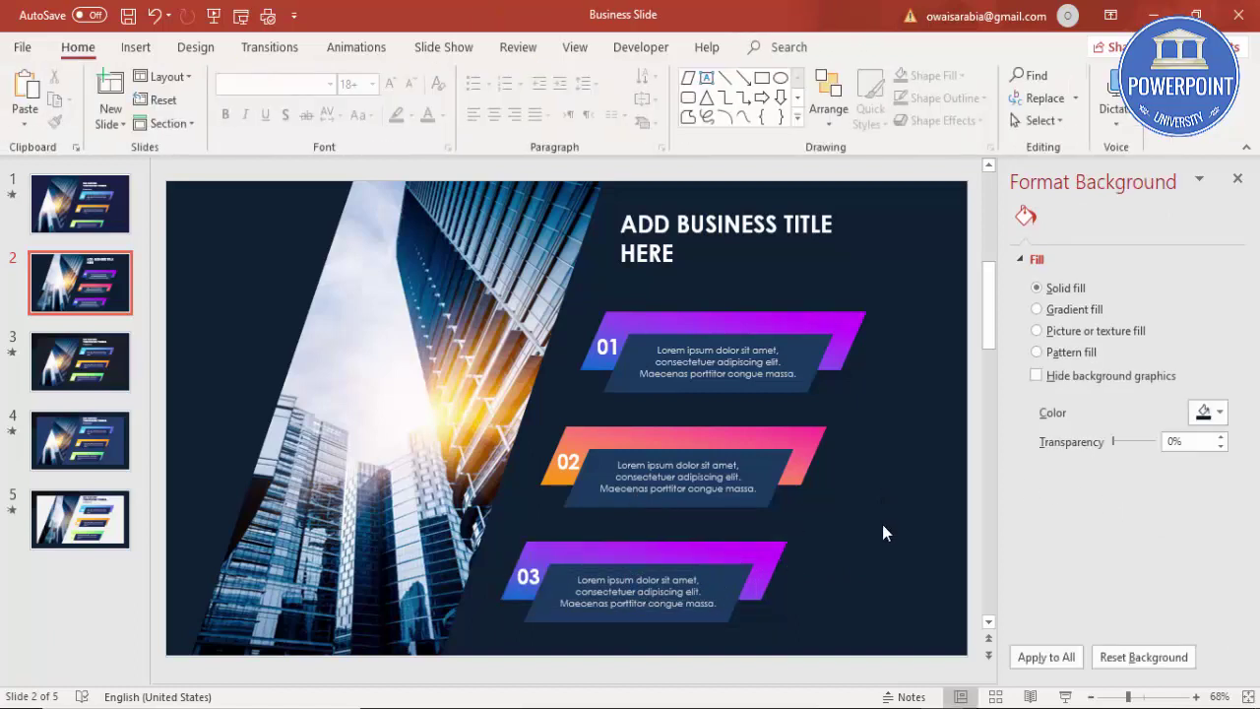
click(1237, 179)
Give the skyscraper photo a Fly In entrance from the bottom-left.
click(359, 47)
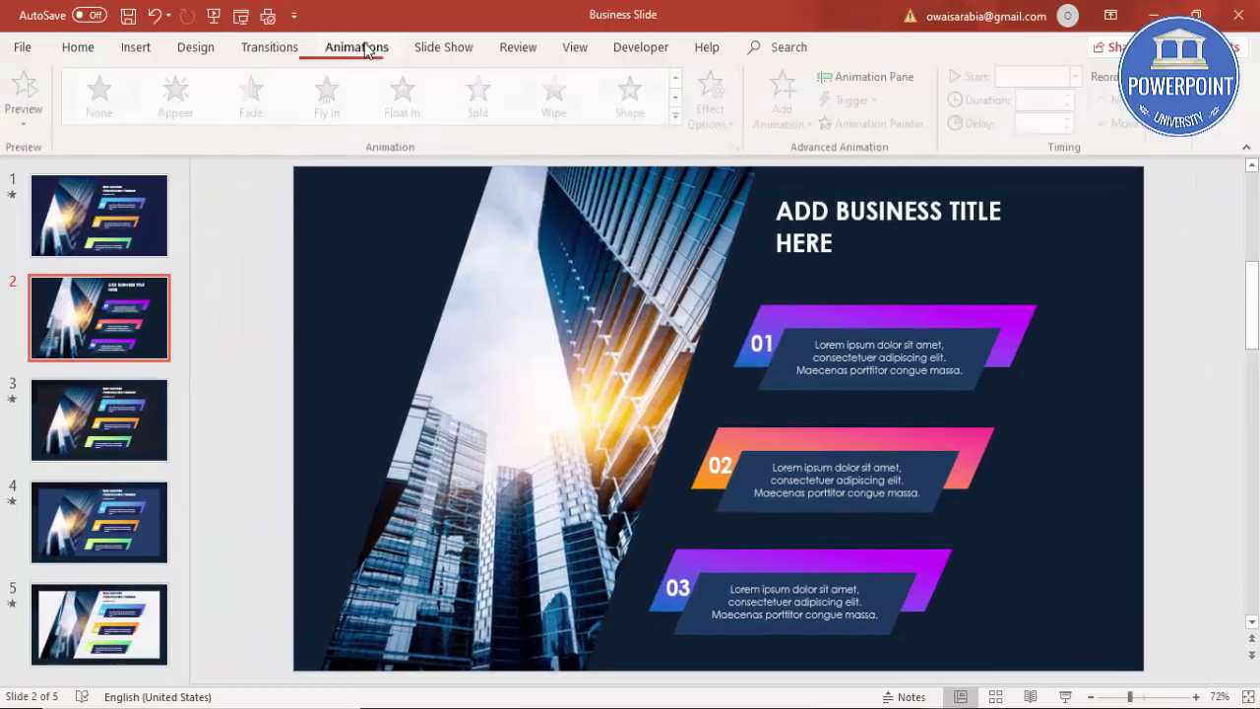
click(850, 79)
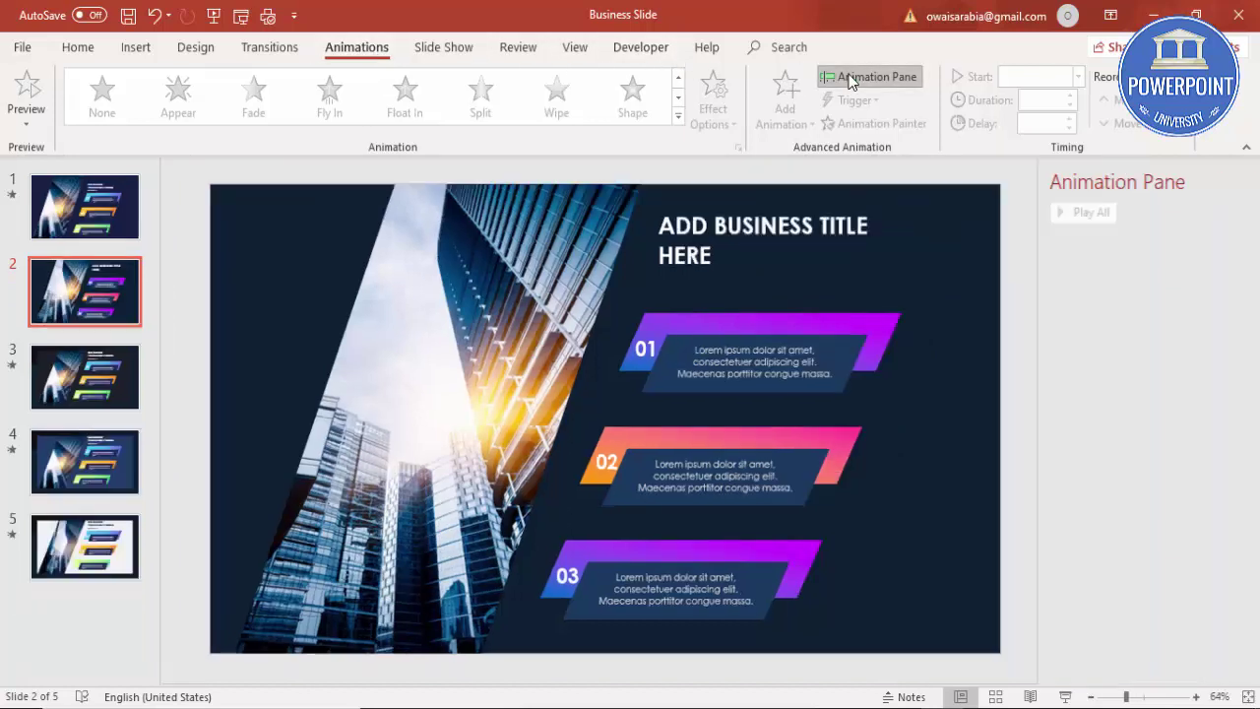
click(340, 331)
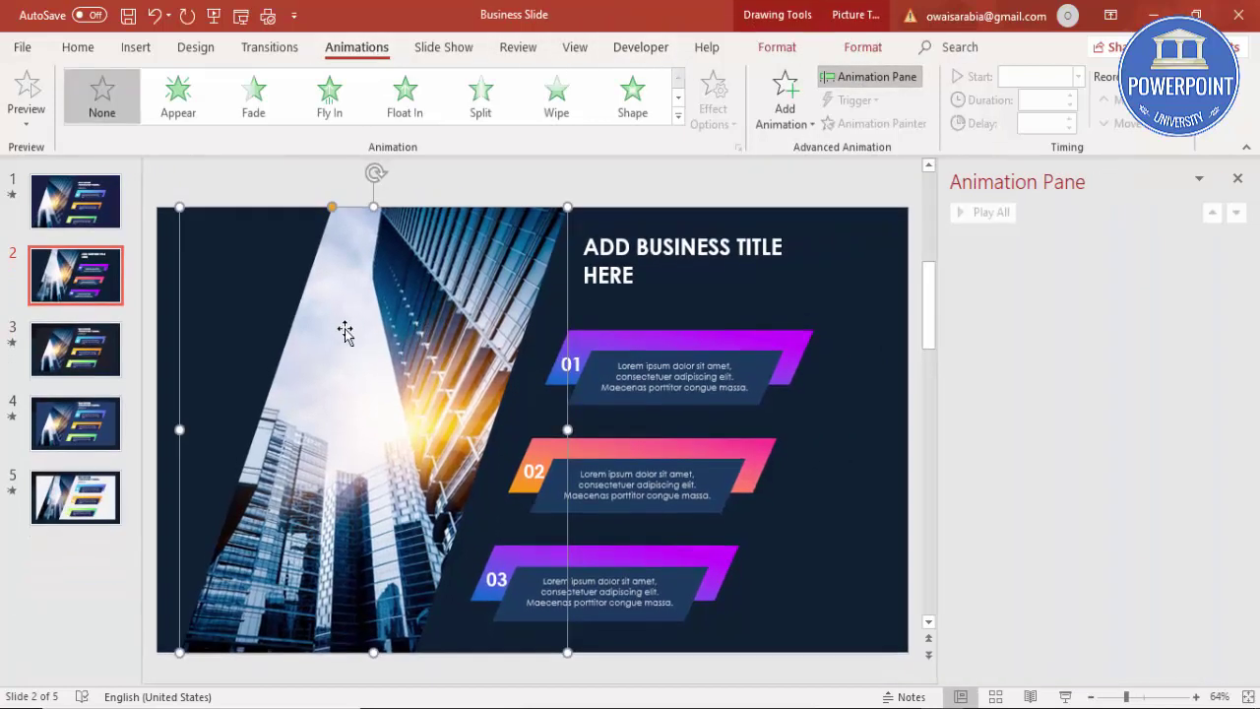
click(339, 98)
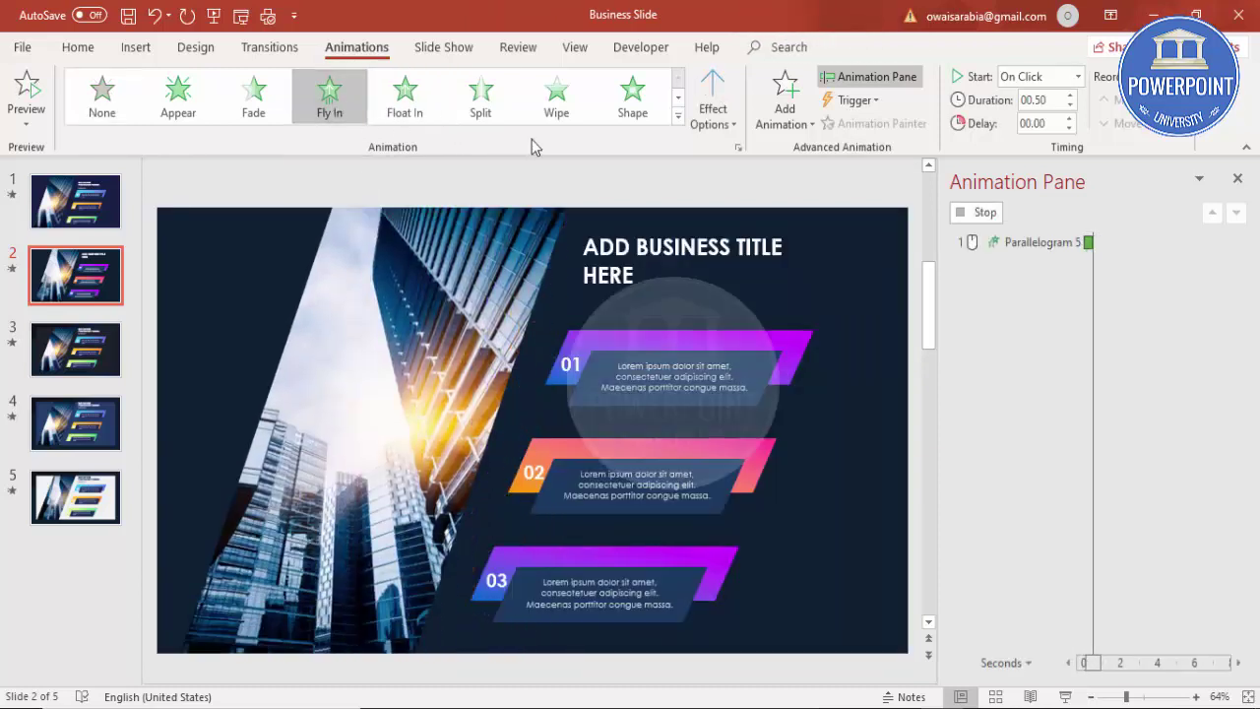
click(712, 110)
click(757, 222)
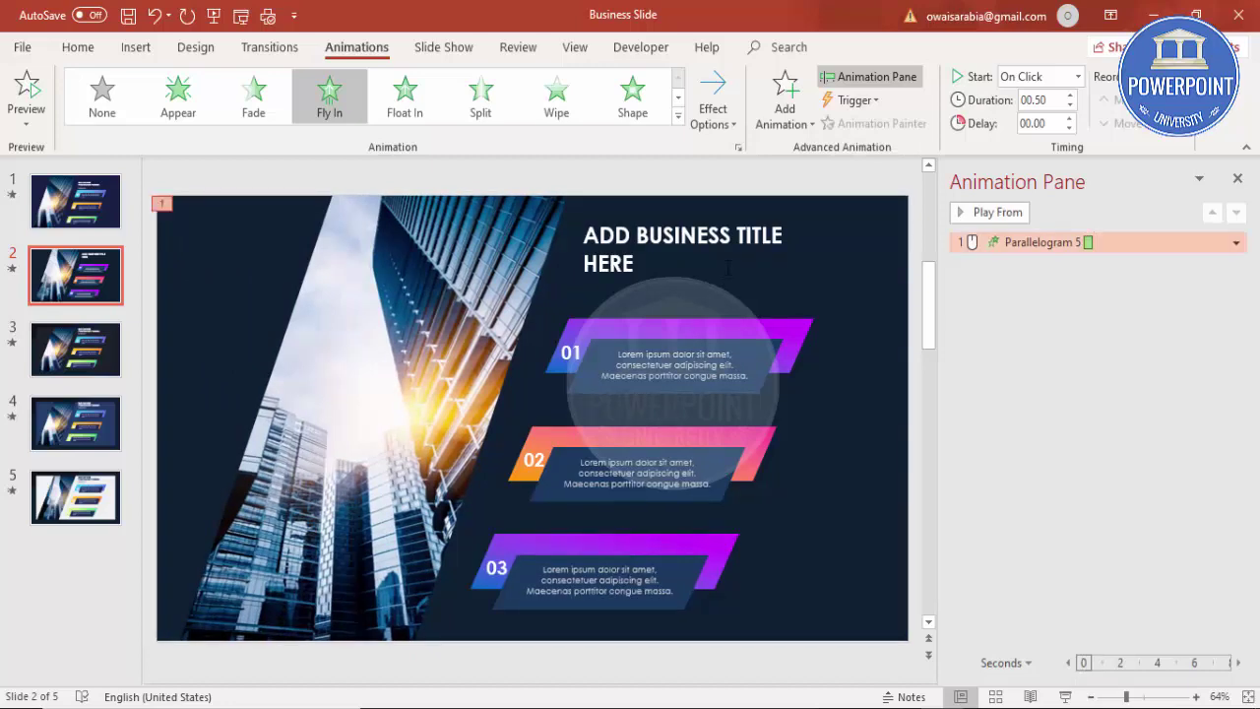
Add a 0.1-second bounce end to the photo's Fly In effect.
double_click(988, 239)
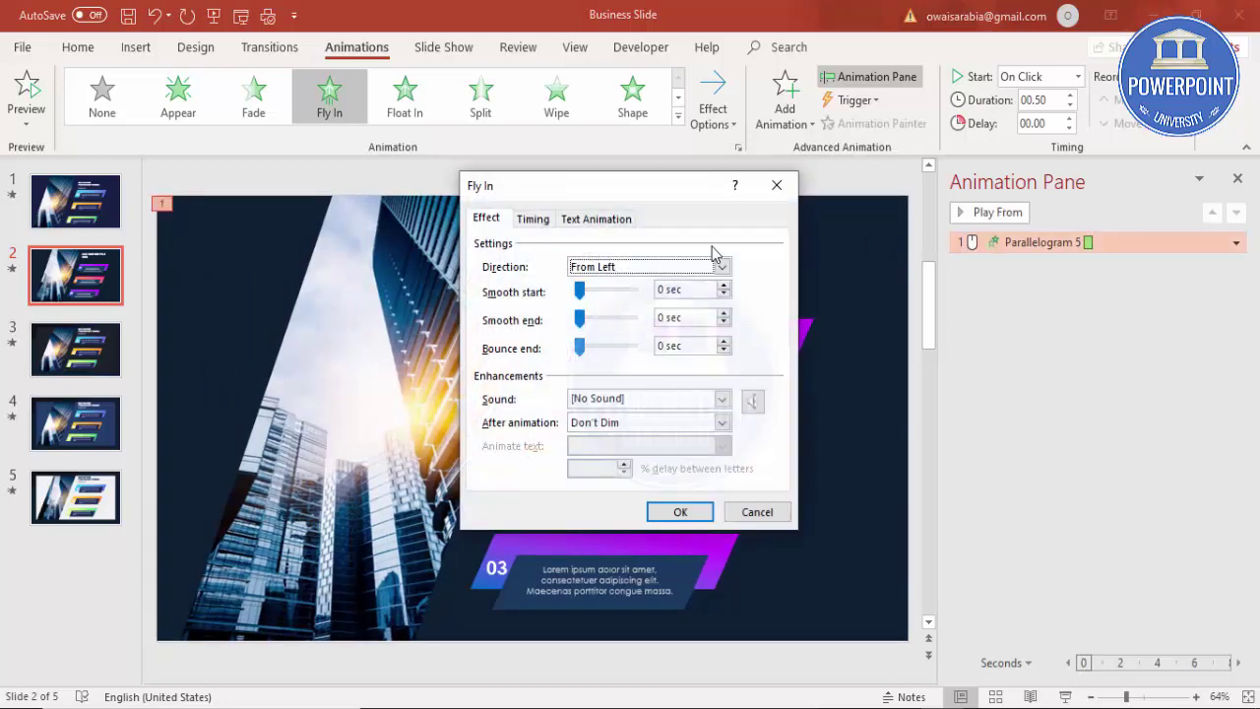
click(534, 220)
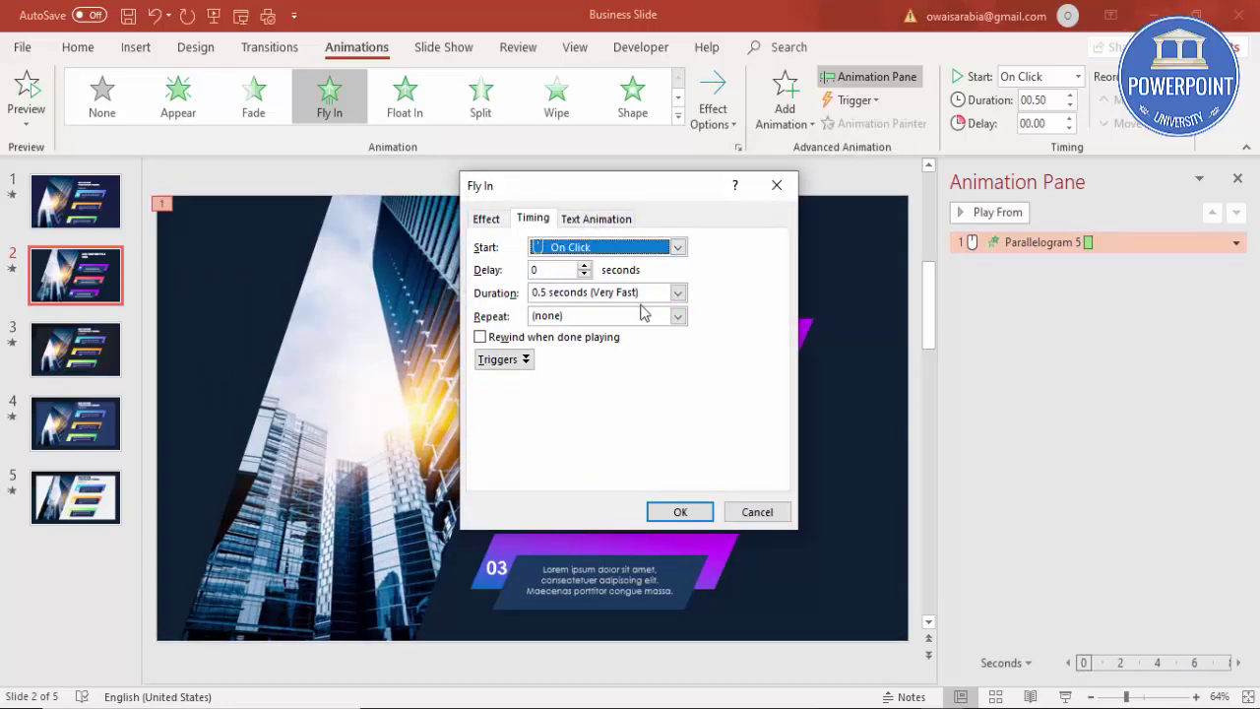
click(487, 221)
drag(580, 351, 594, 354)
click(682, 511)
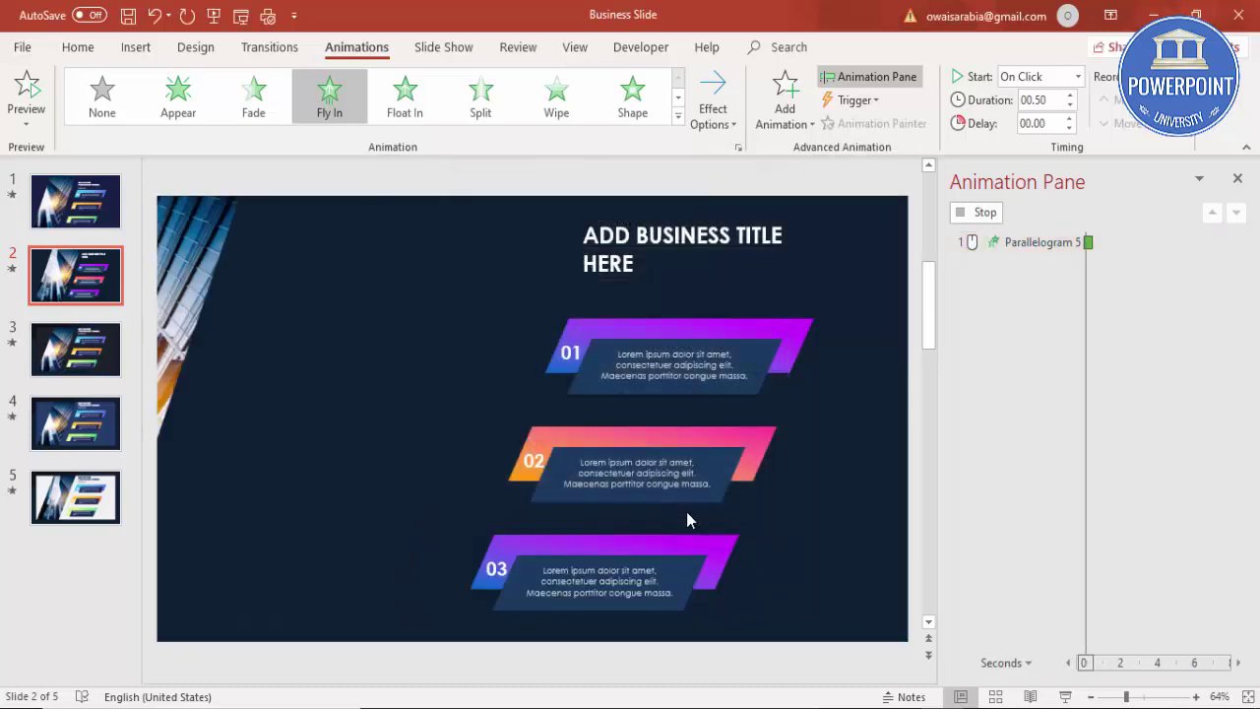
click(647, 216)
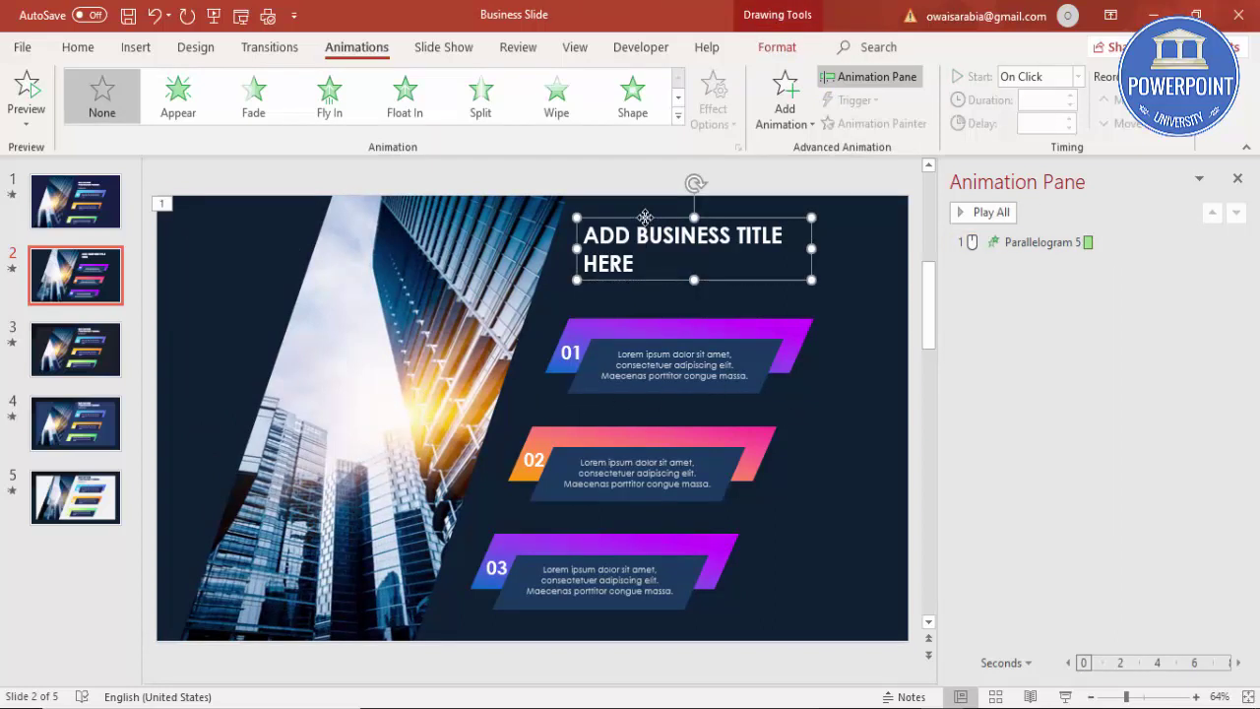
Make the title fly in from the right, starting with the previous animation.
click(330, 99)
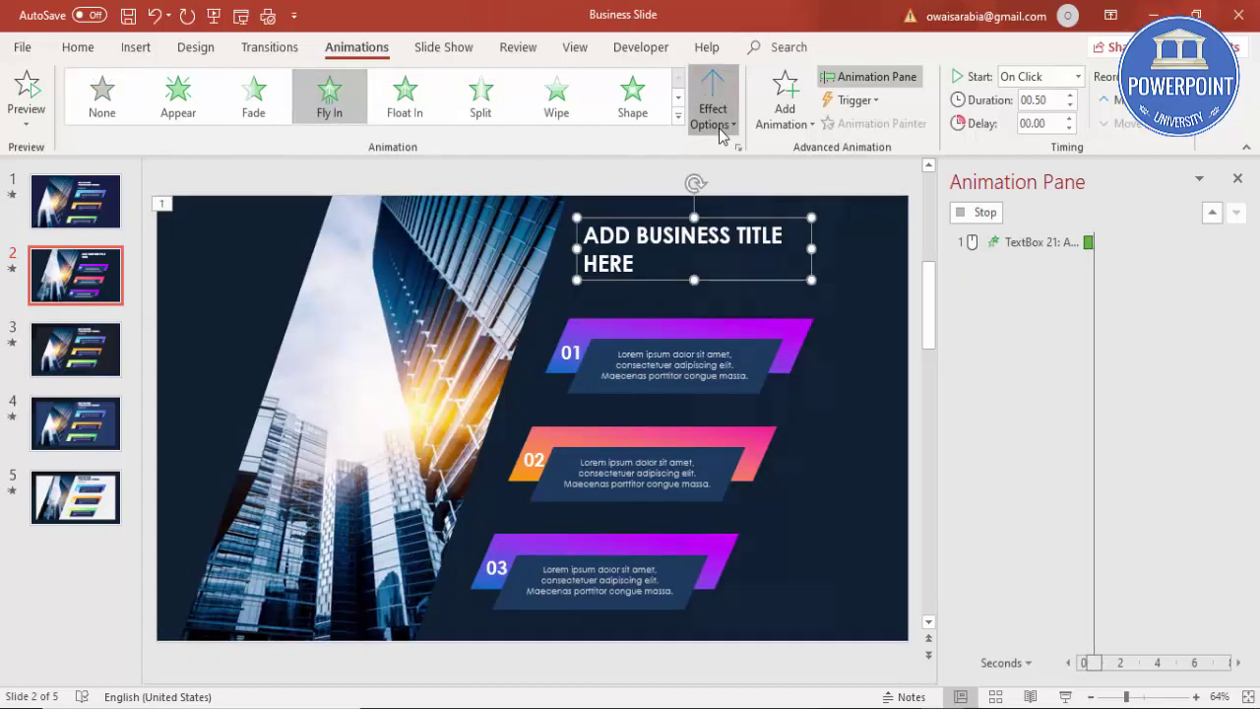
click(722, 126)
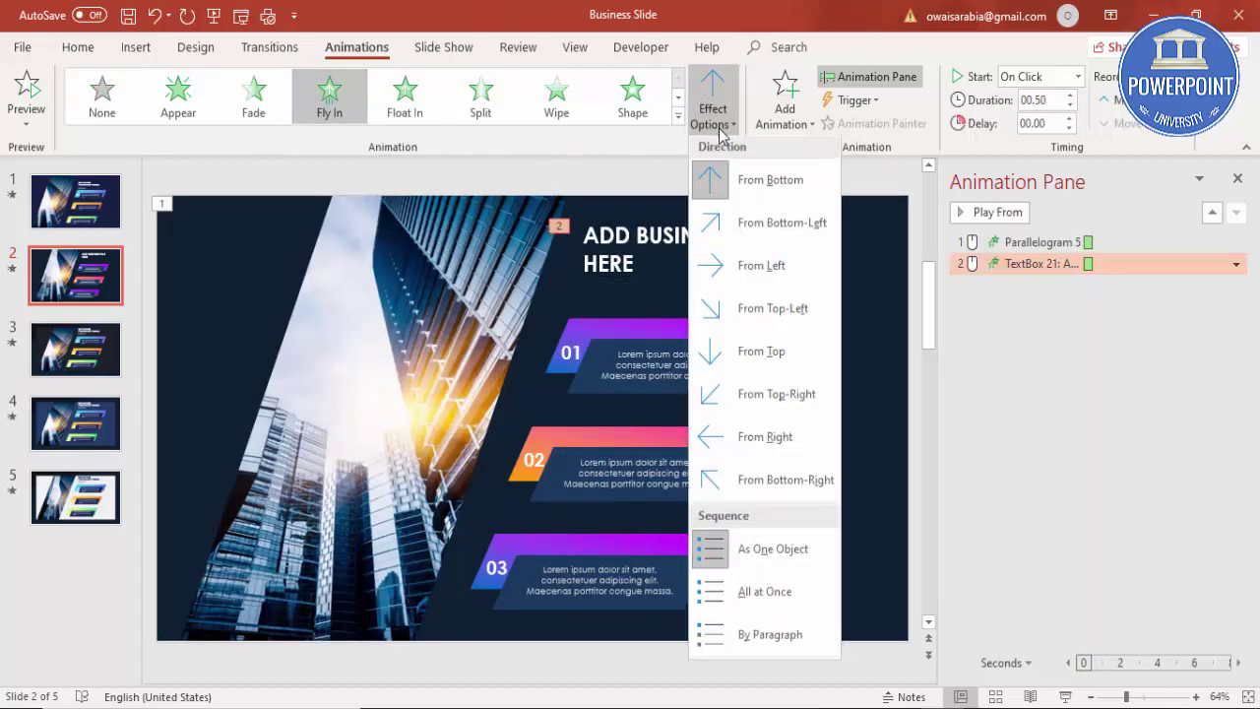
click(768, 438)
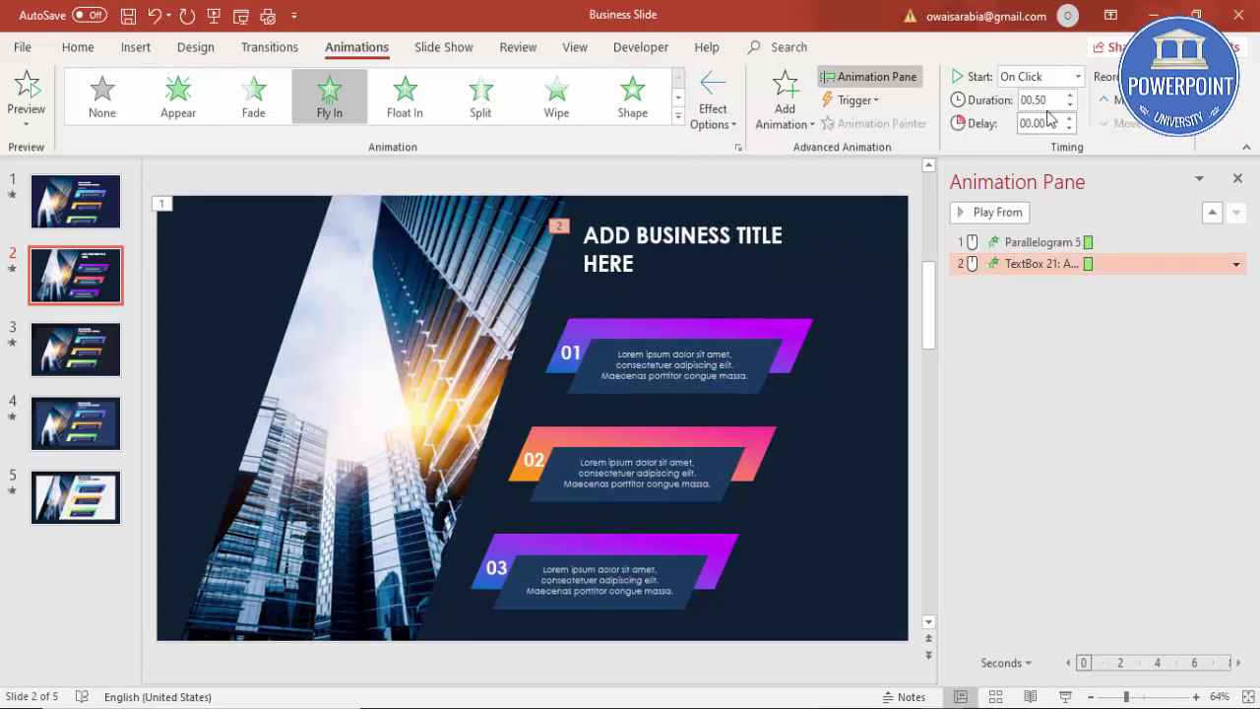
click(1077, 76)
click(1033, 115)
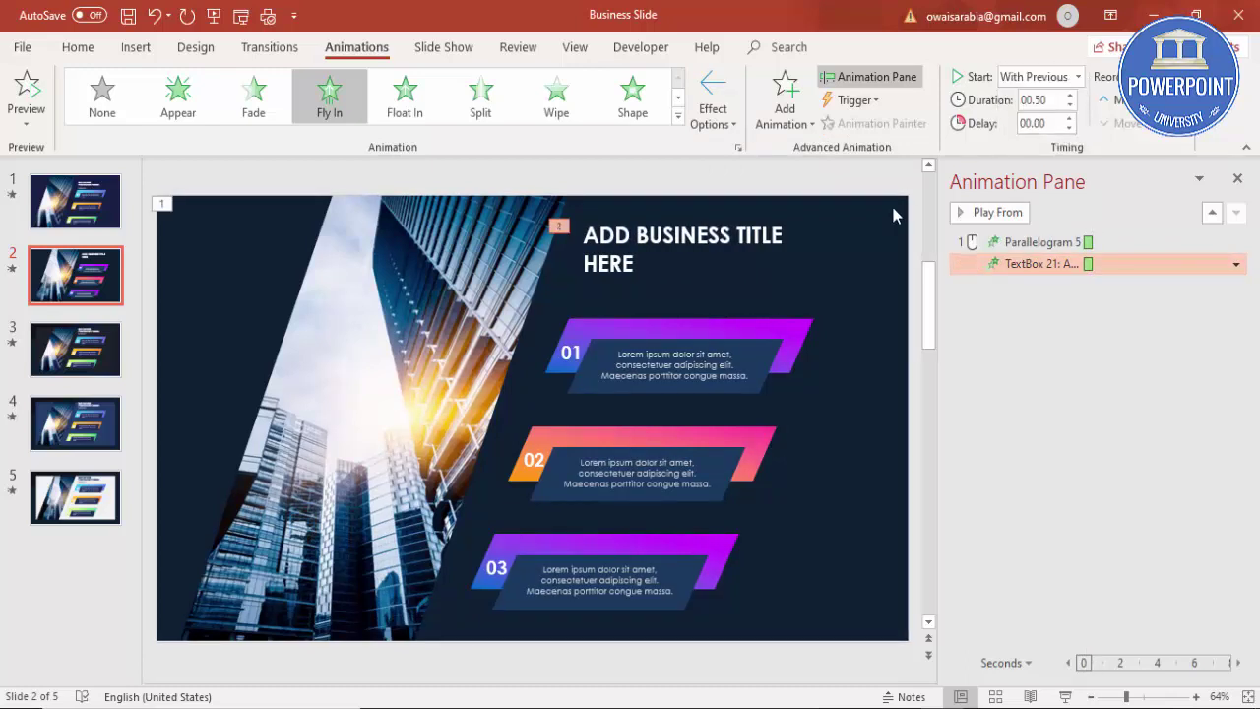
click(894, 215)
Preview the slide's animations twice, then give the 01 banner group a Fly In entrance.
click(974, 213)
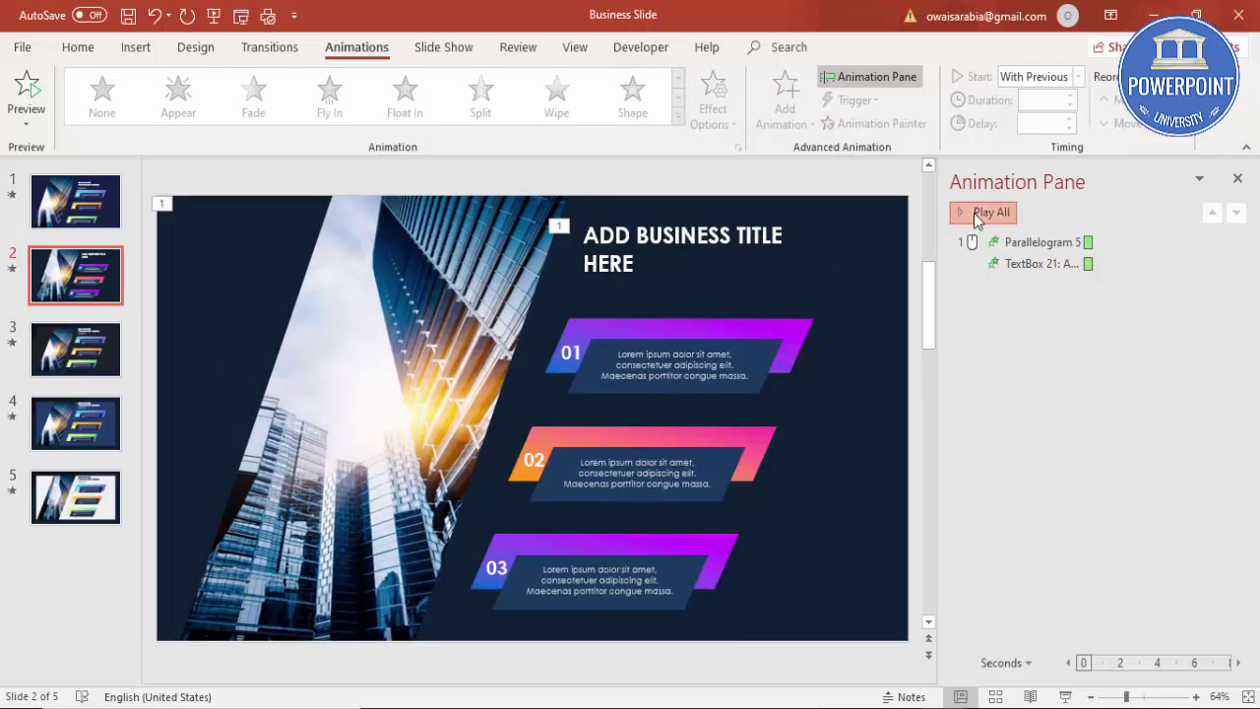
click(973, 212)
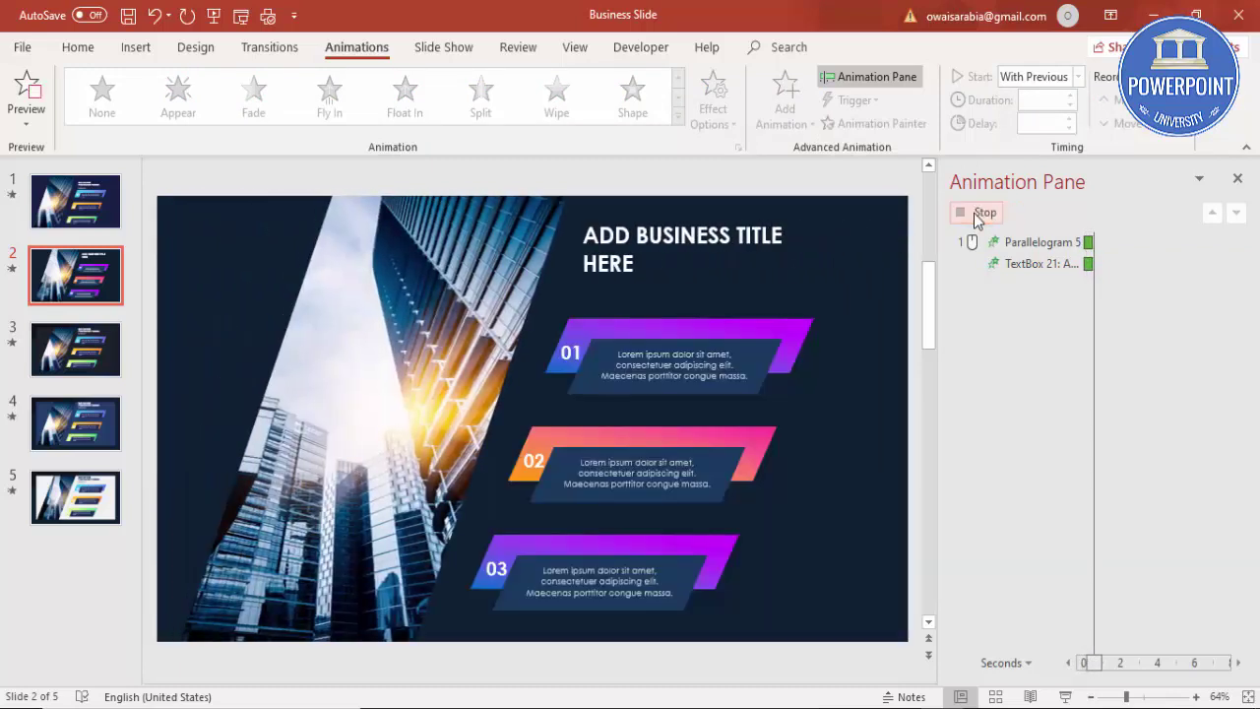
click(779, 331)
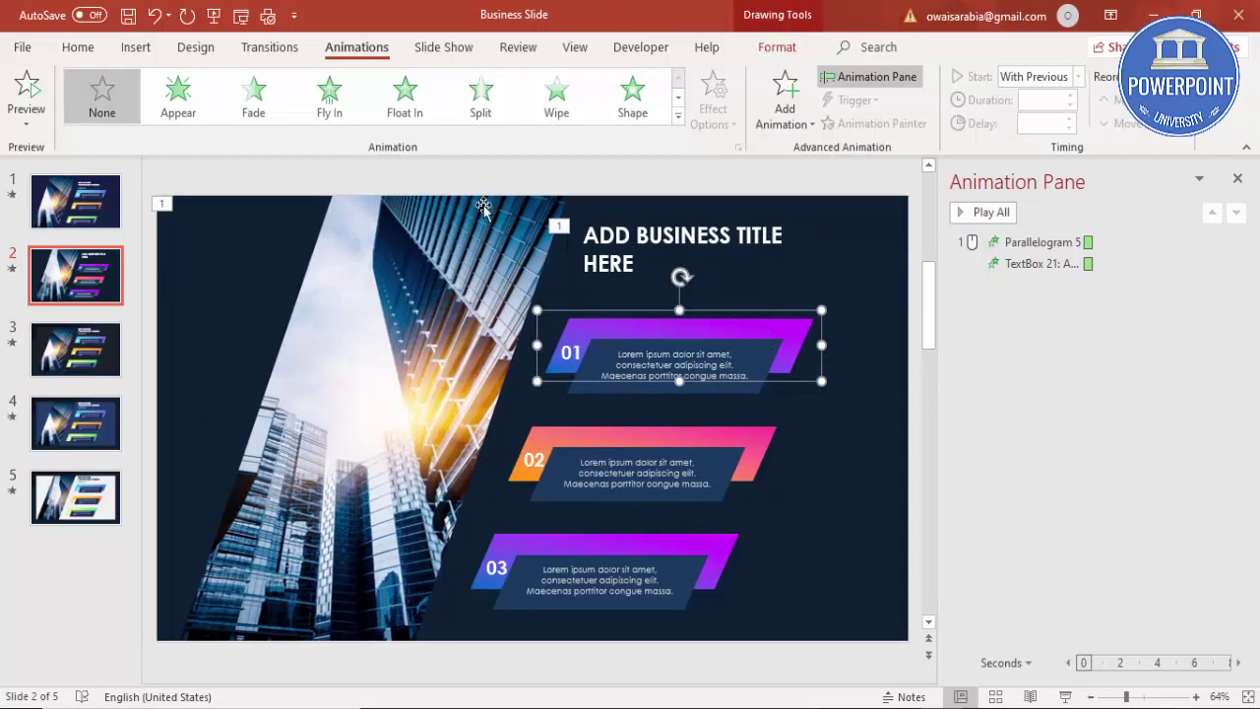
click(328, 110)
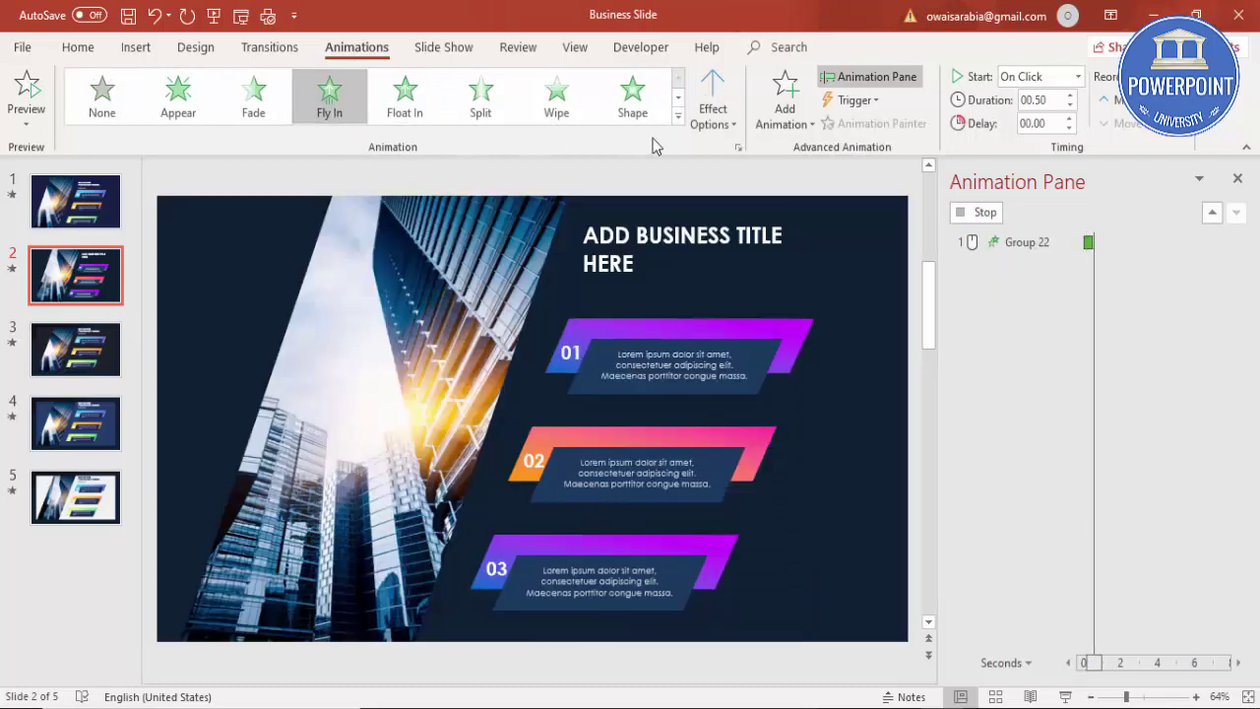
Make the 01 banner fly in from the bottom-right and paint its animation onto the inner 01 panel.
click(706, 126)
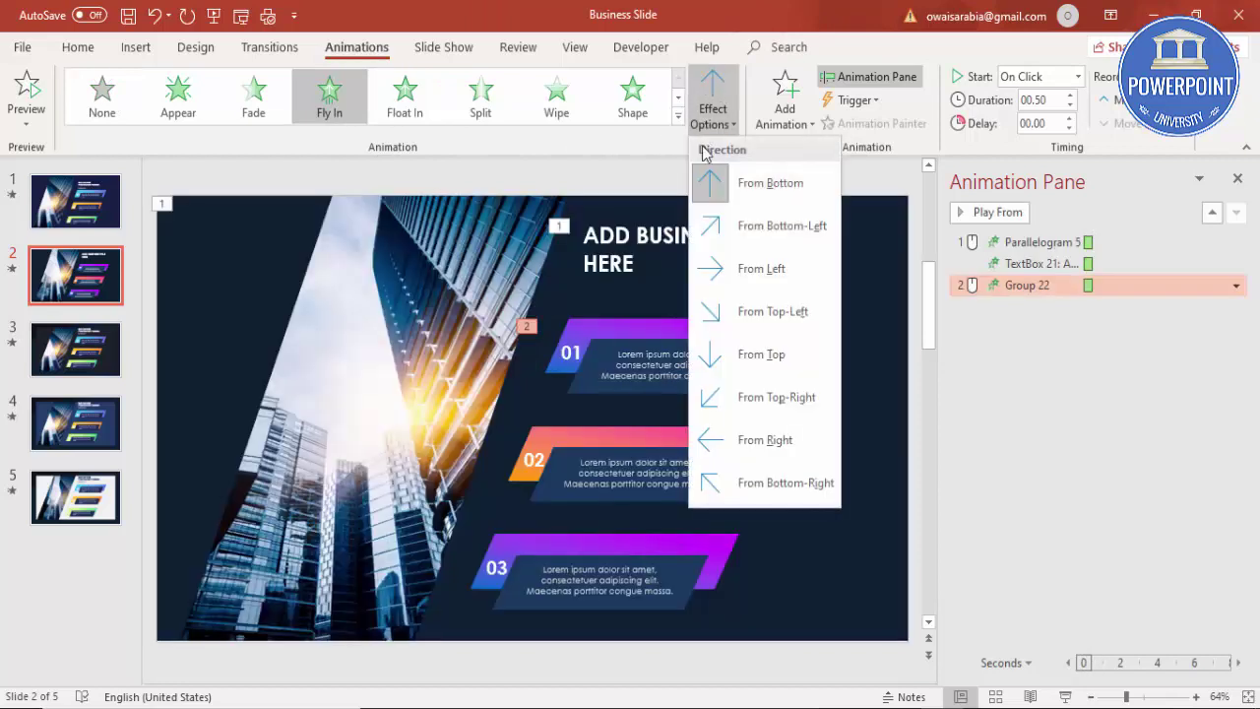
click(786, 482)
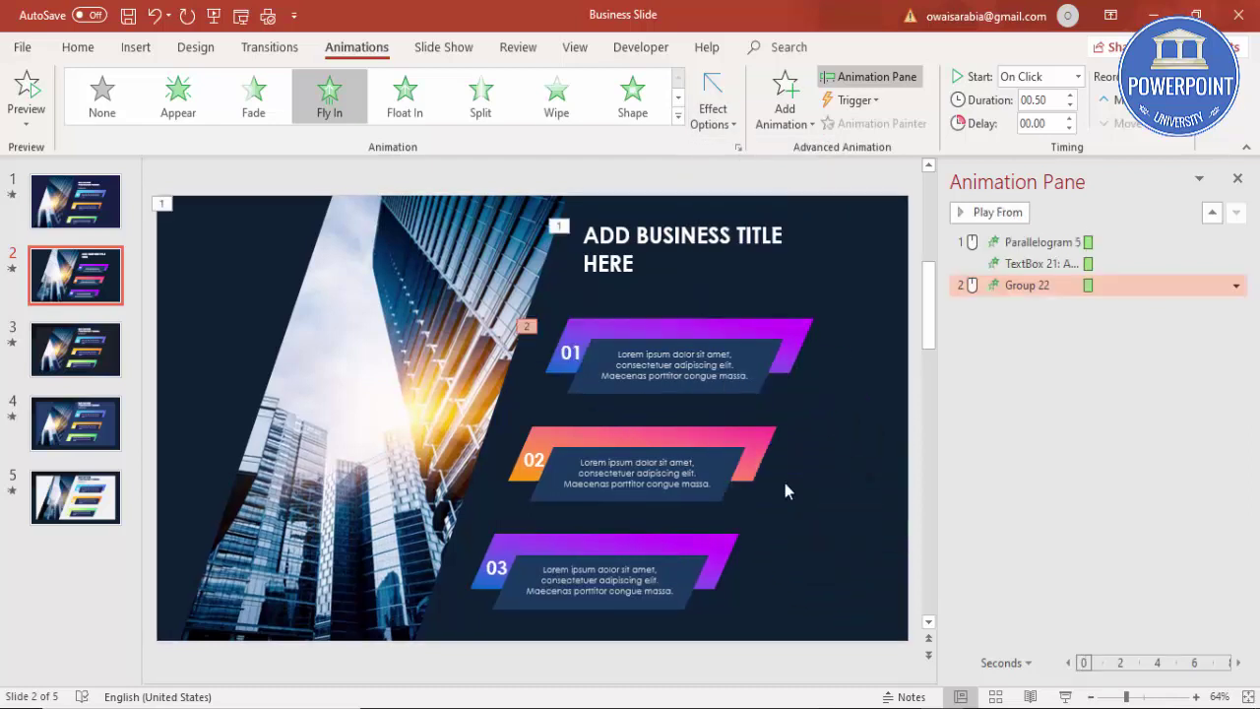
click(760, 329)
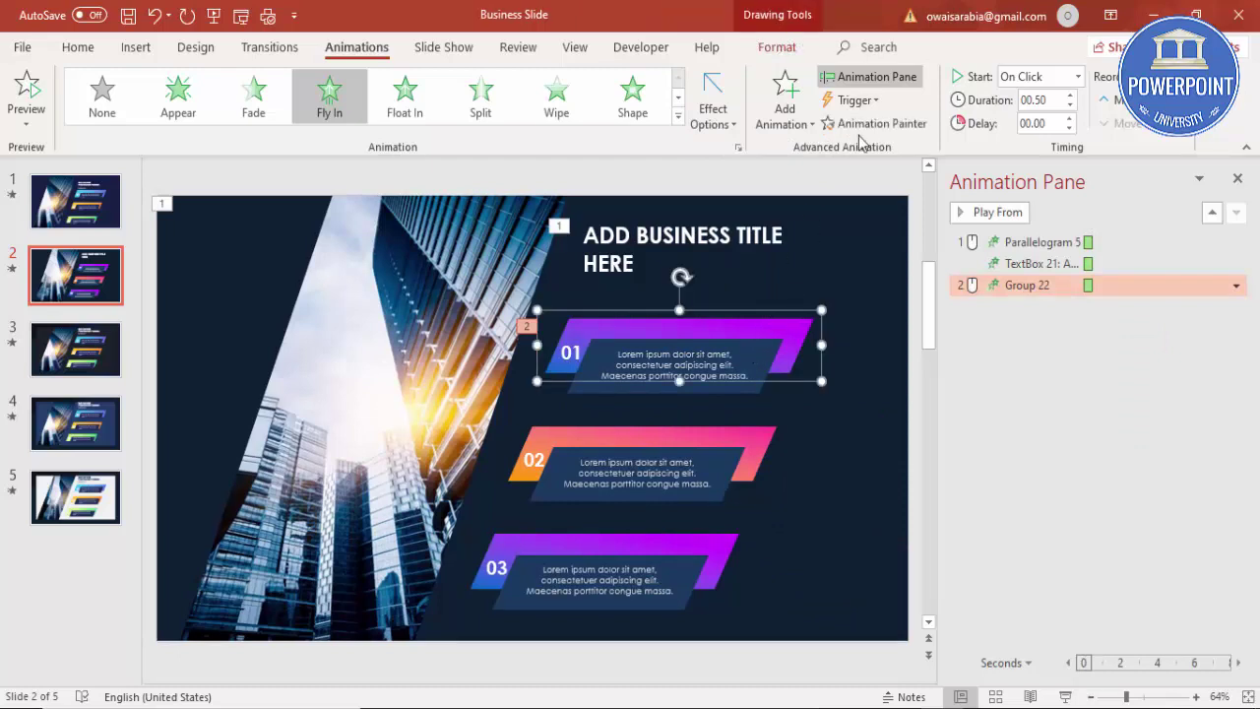
click(881, 124)
click(765, 356)
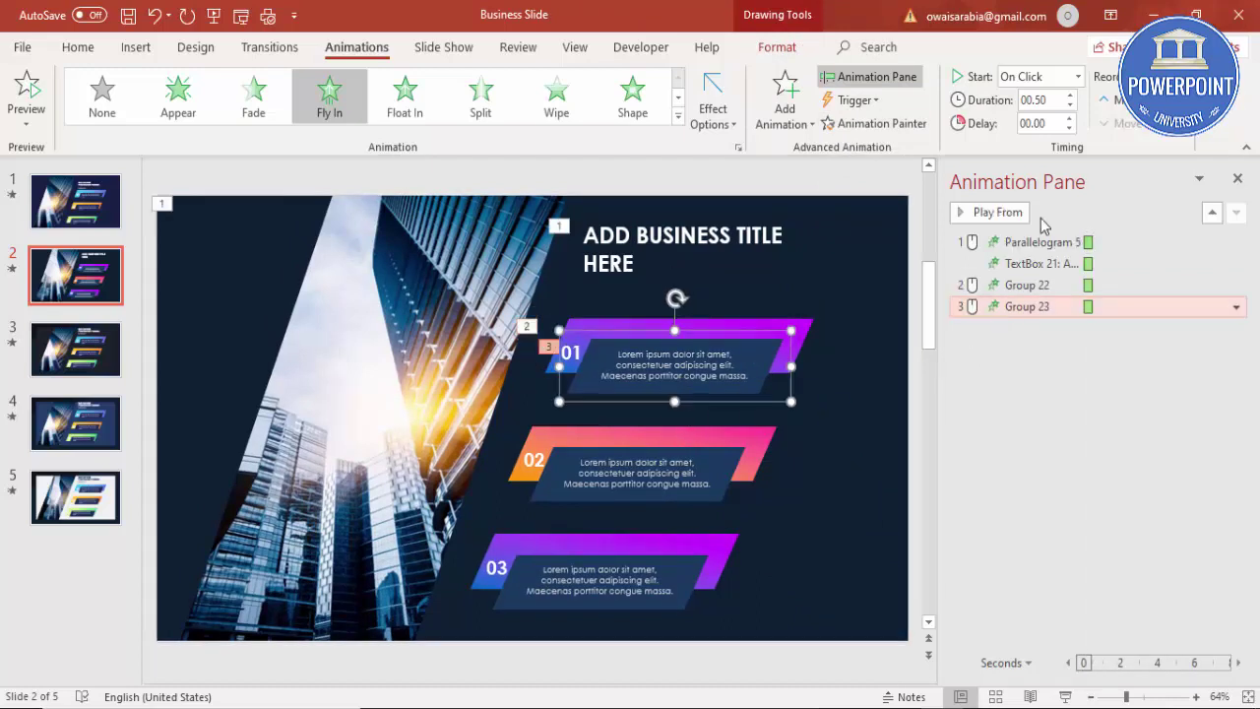
Set the inner 01 panel to start with the previous animation and preview the sequence.
click(1079, 76)
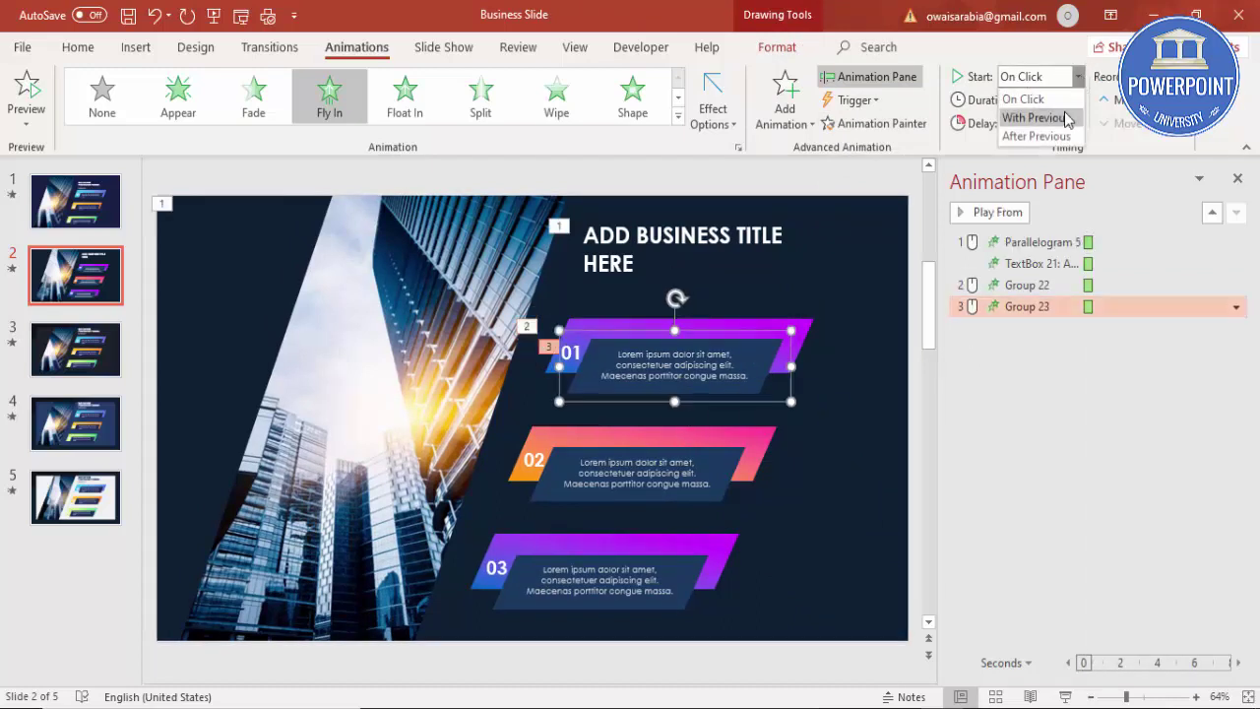
click(1068, 115)
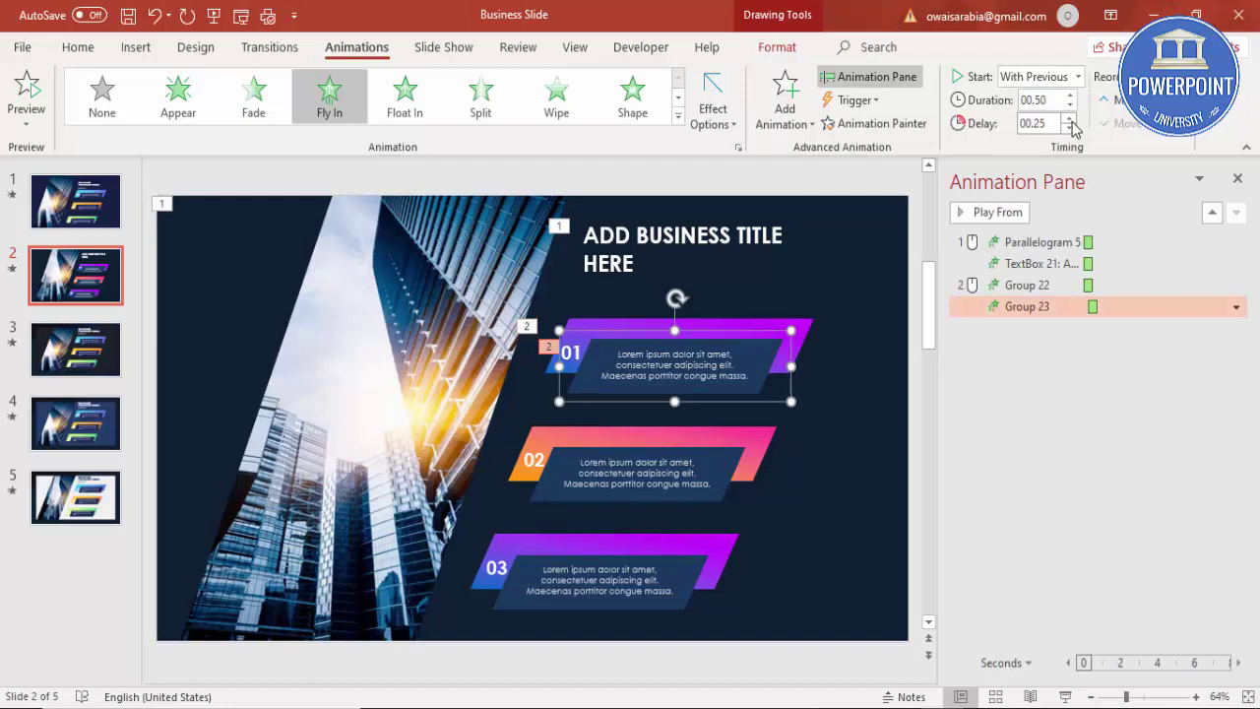
click(848, 251)
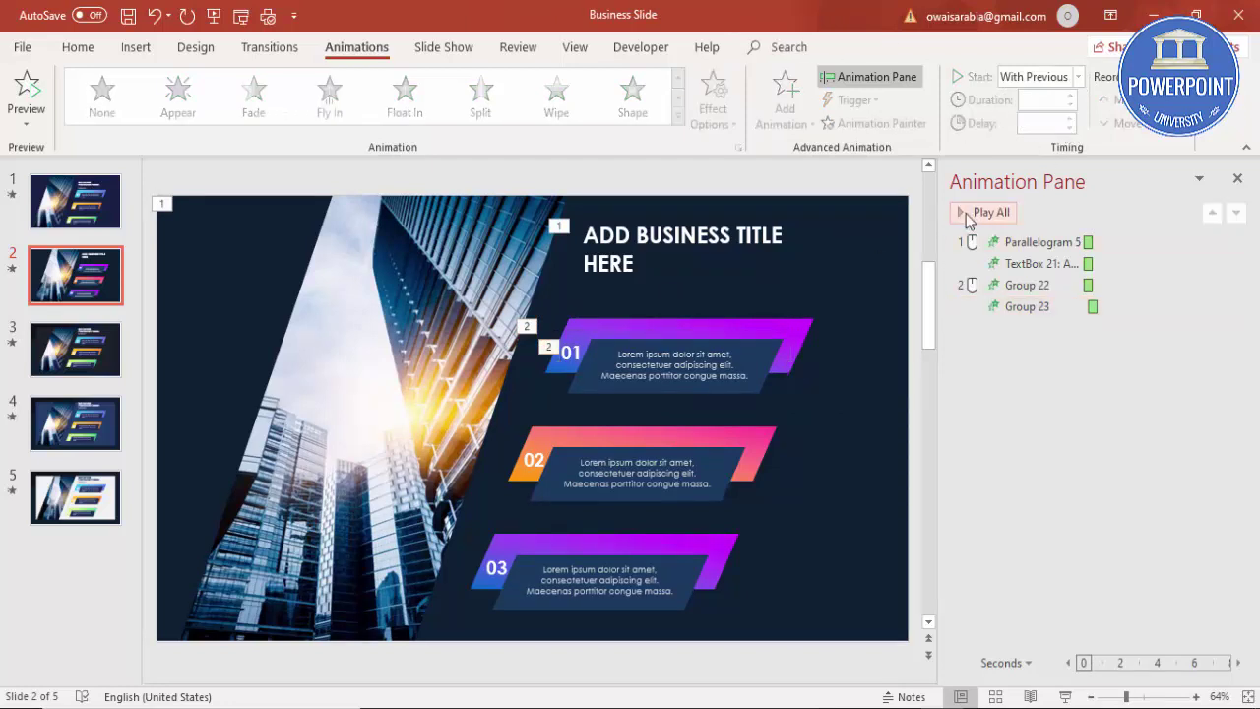
click(968, 214)
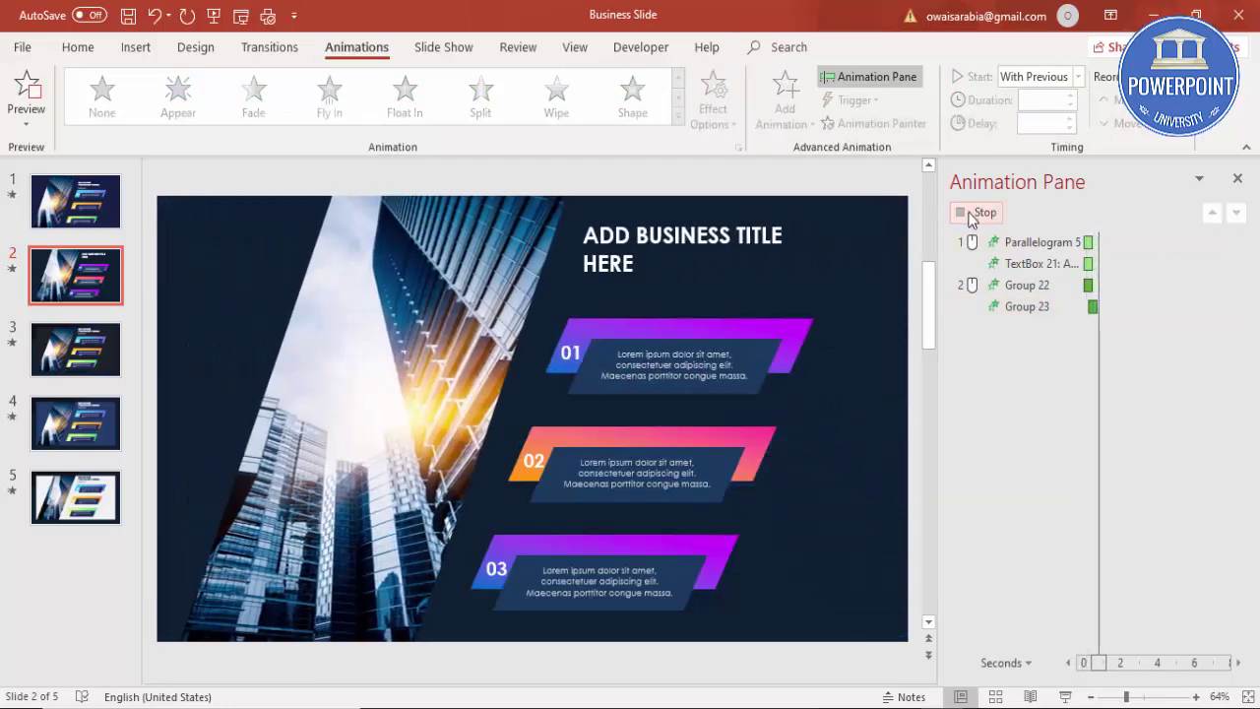
click(781, 329)
click(874, 123)
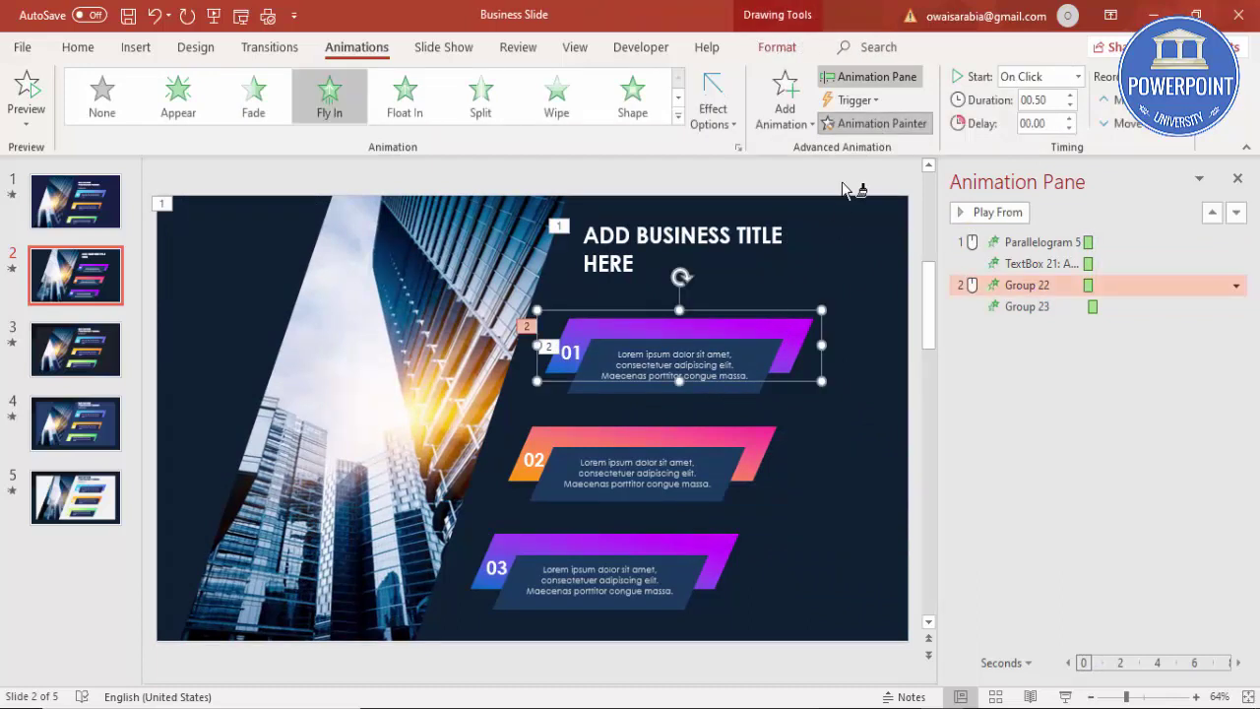
Paint the 01 banner and panel animations onto the 02 banner and its inner text panel.
click(764, 433)
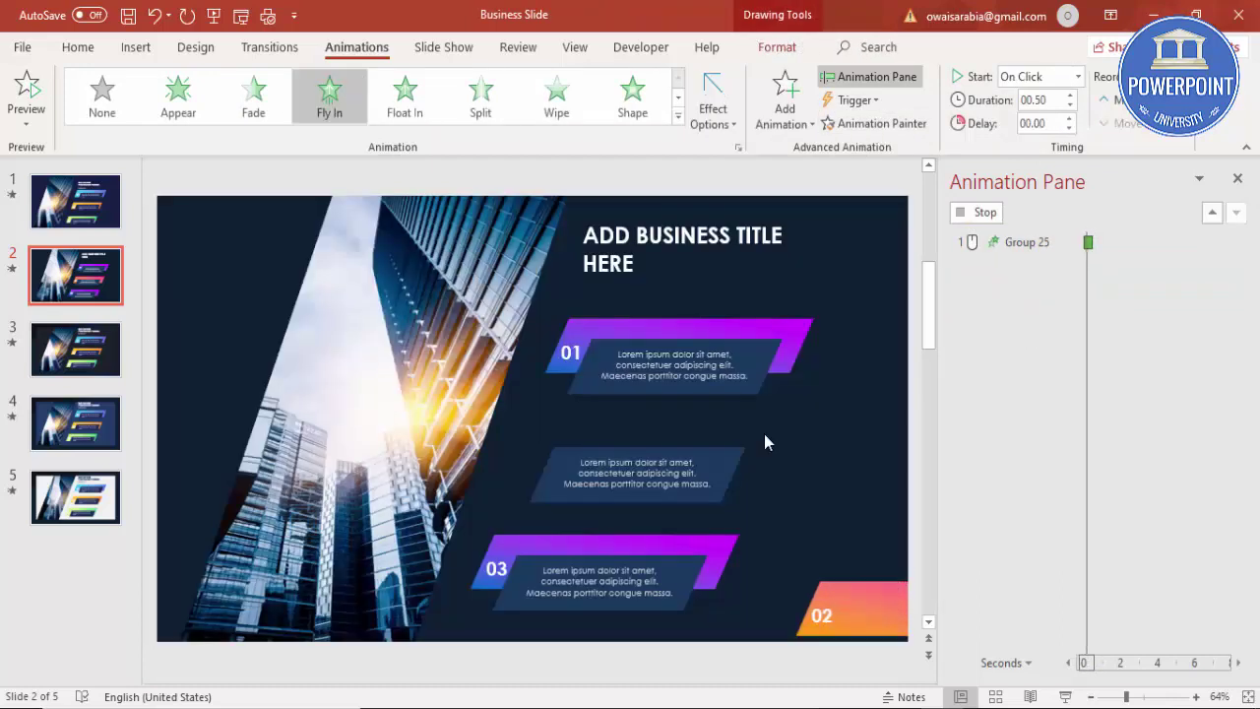
click(758, 357)
click(875, 123)
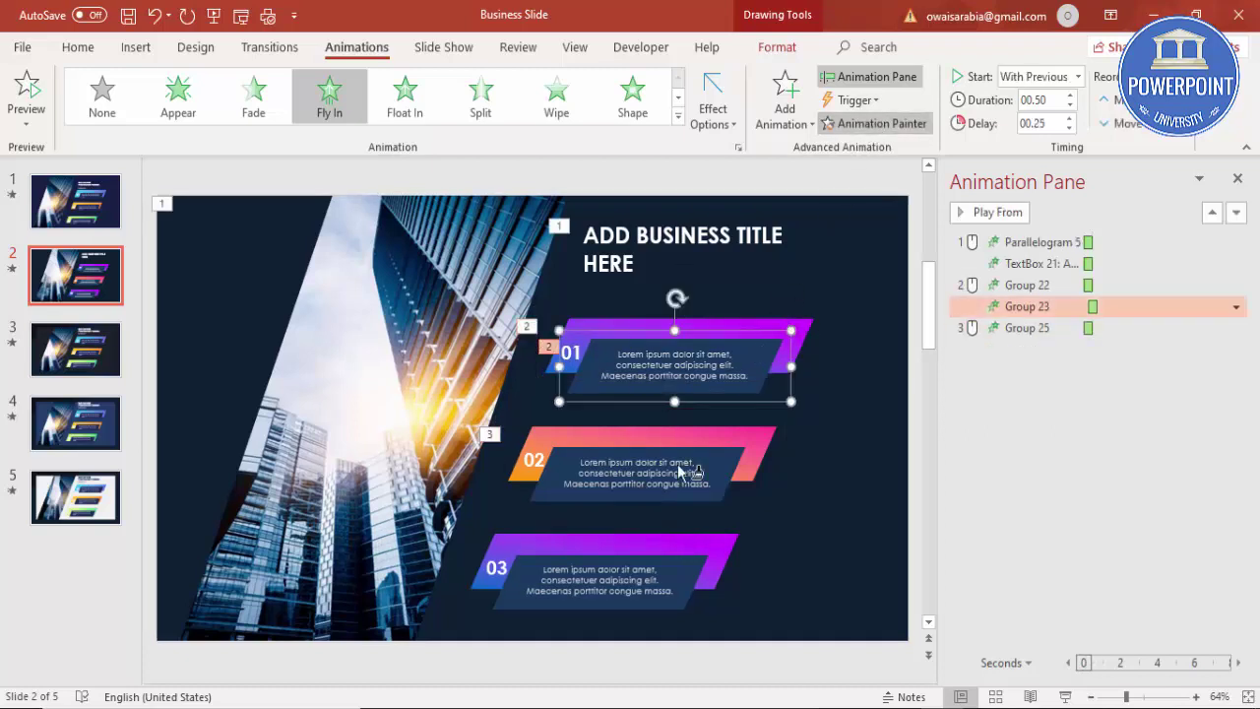
click(715, 459)
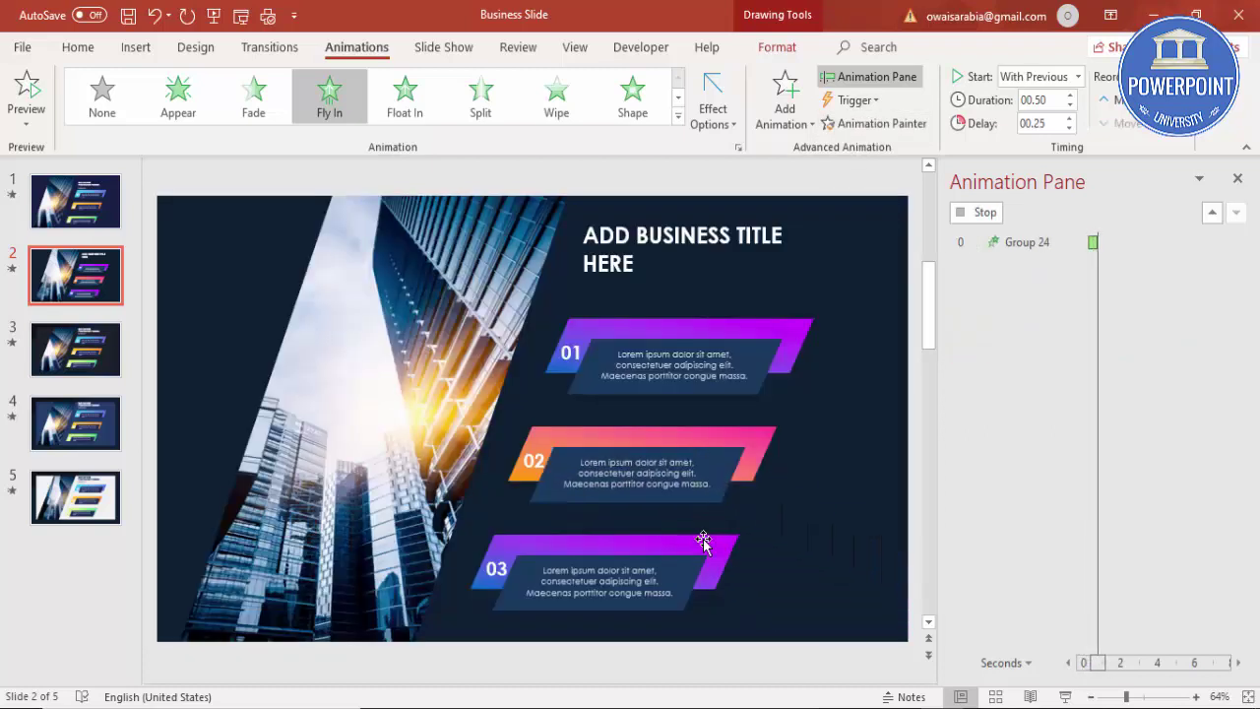
Paint the same animations onto the 03 banner and its text panel, then play all.
click(766, 433)
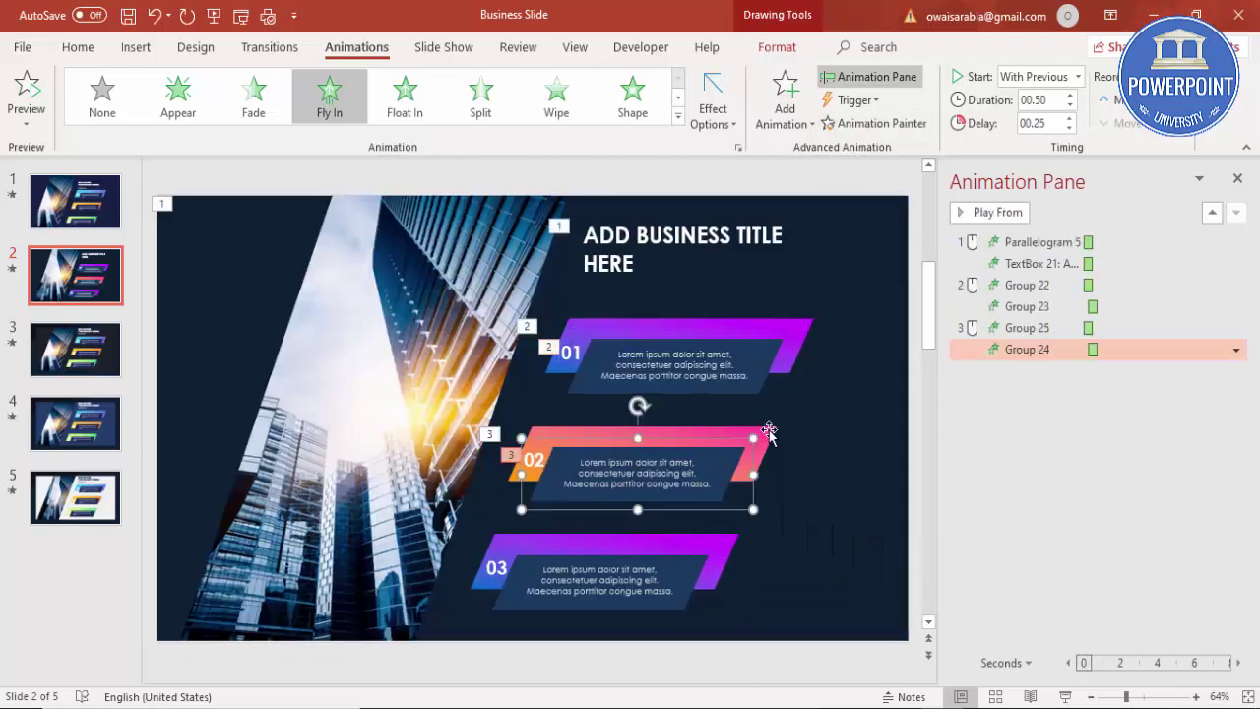
click(876, 124)
click(720, 543)
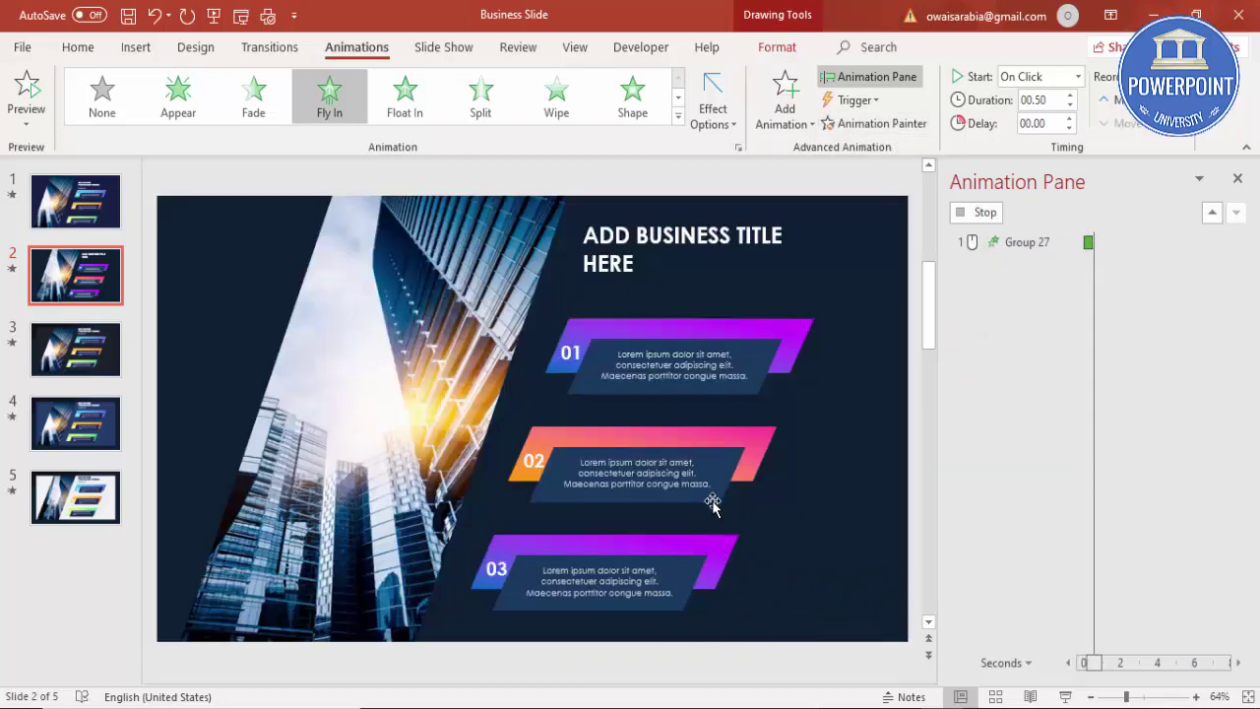
click(715, 459)
click(879, 124)
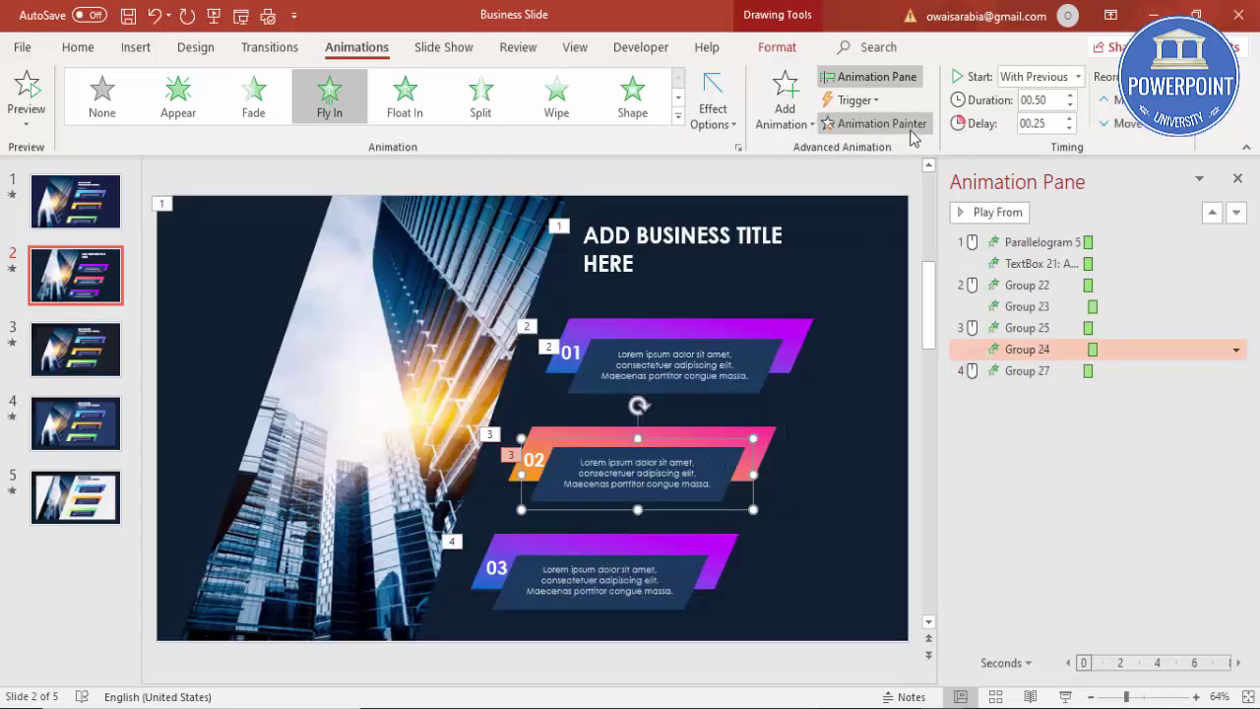
click(646, 567)
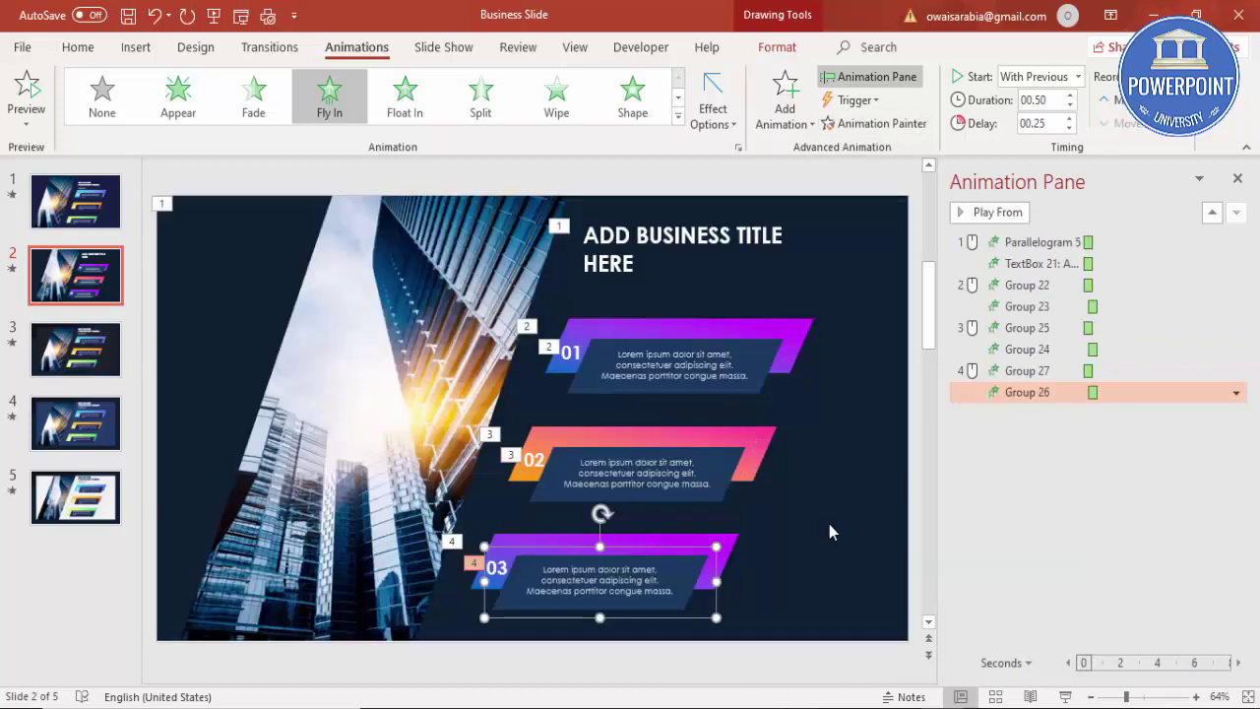
click(829, 531)
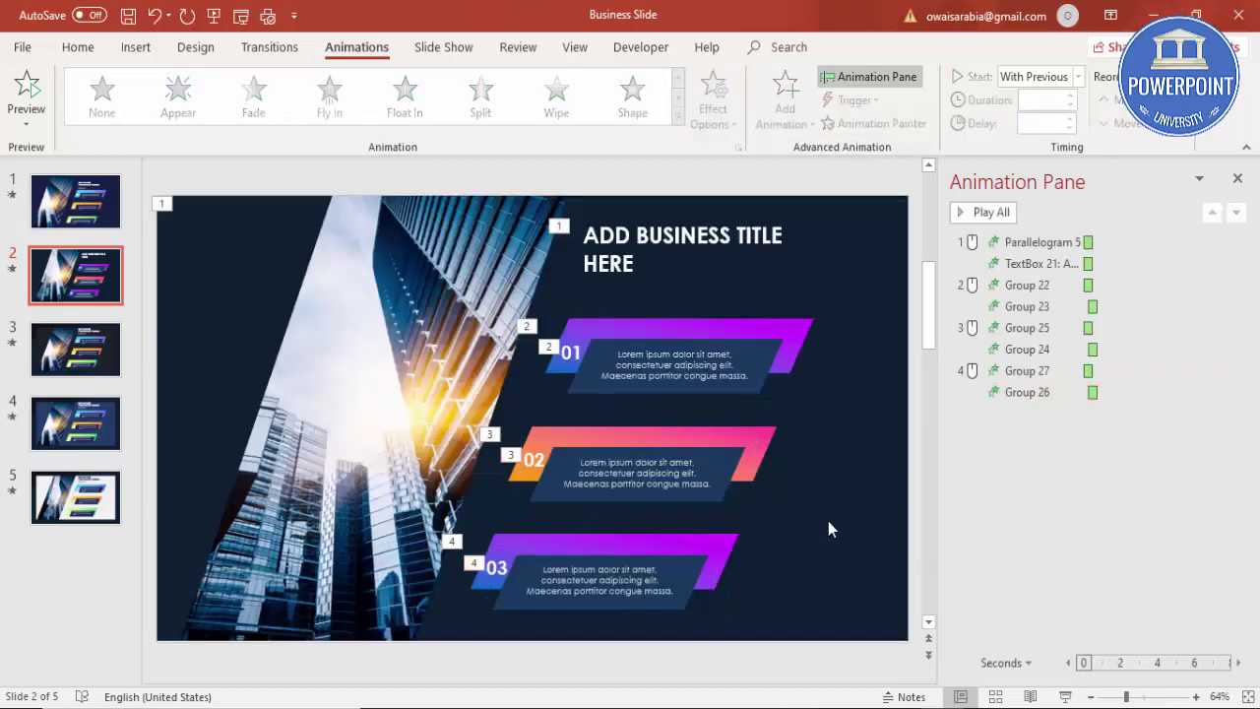
click(975, 213)
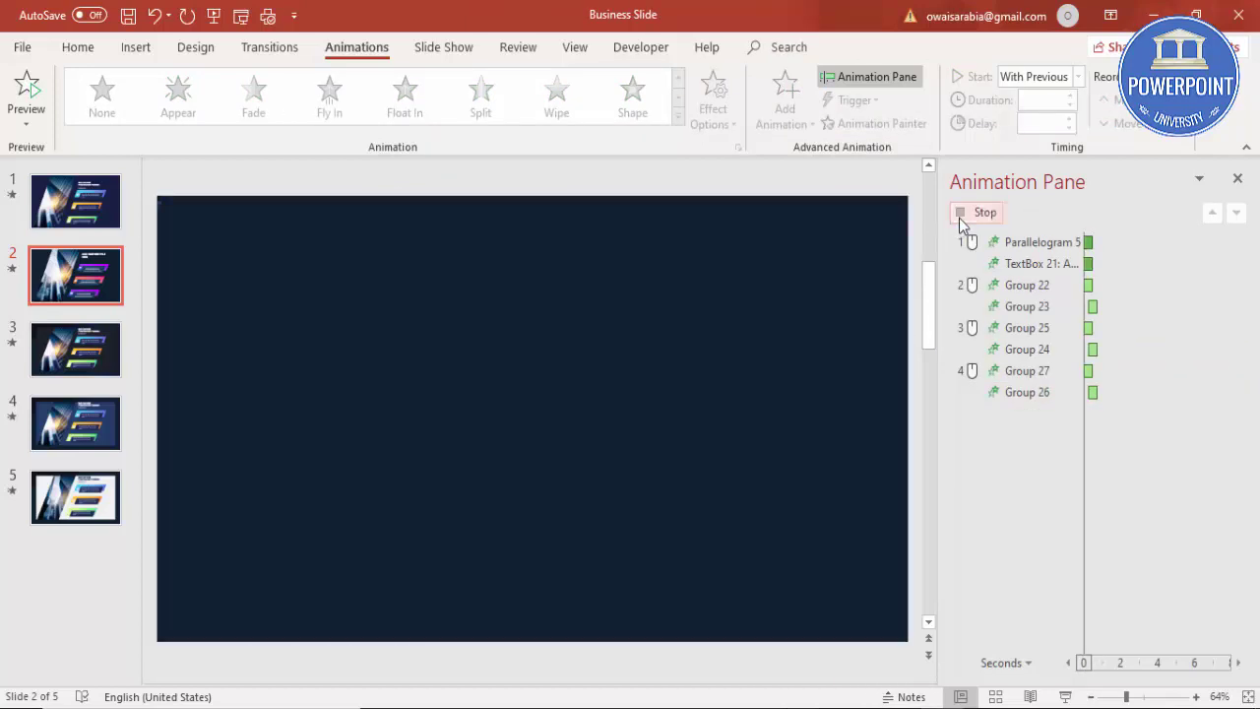